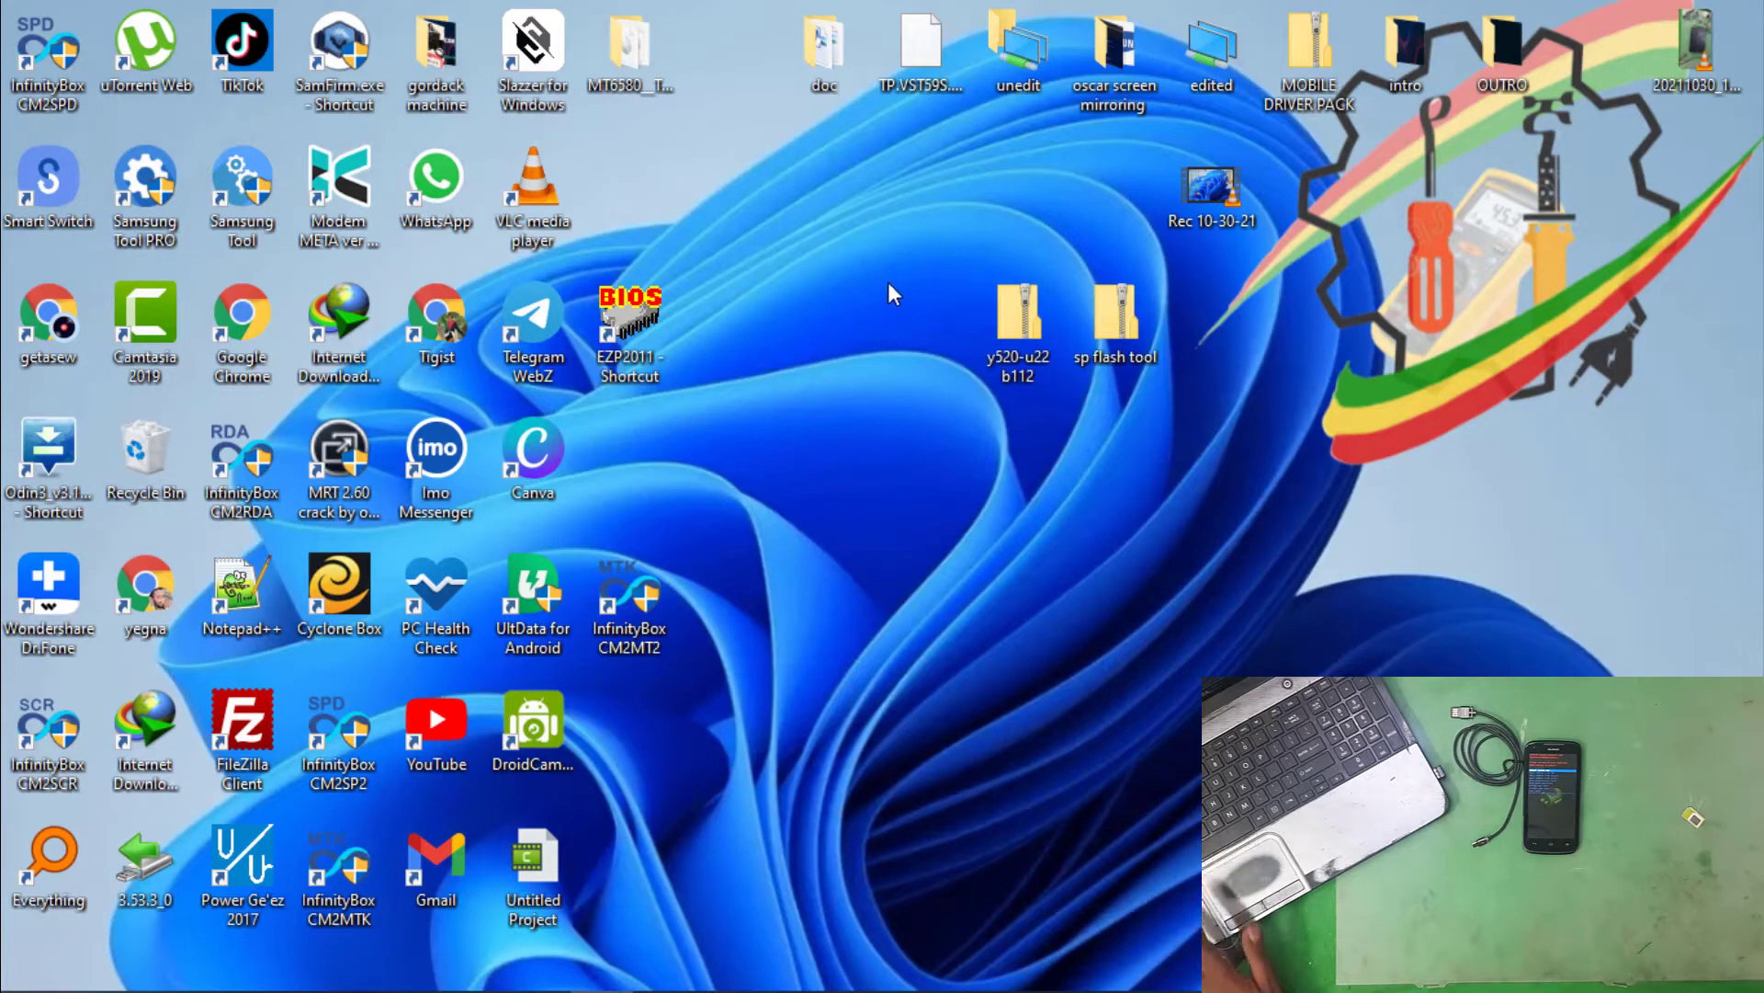
pyautogui.moveTo(910, 265)
pyautogui.mouseDown()
pyautogui.moveTo(1006, 384)
pyautogui.moveTo(1260, 436)
pyautogui.mouseUp()
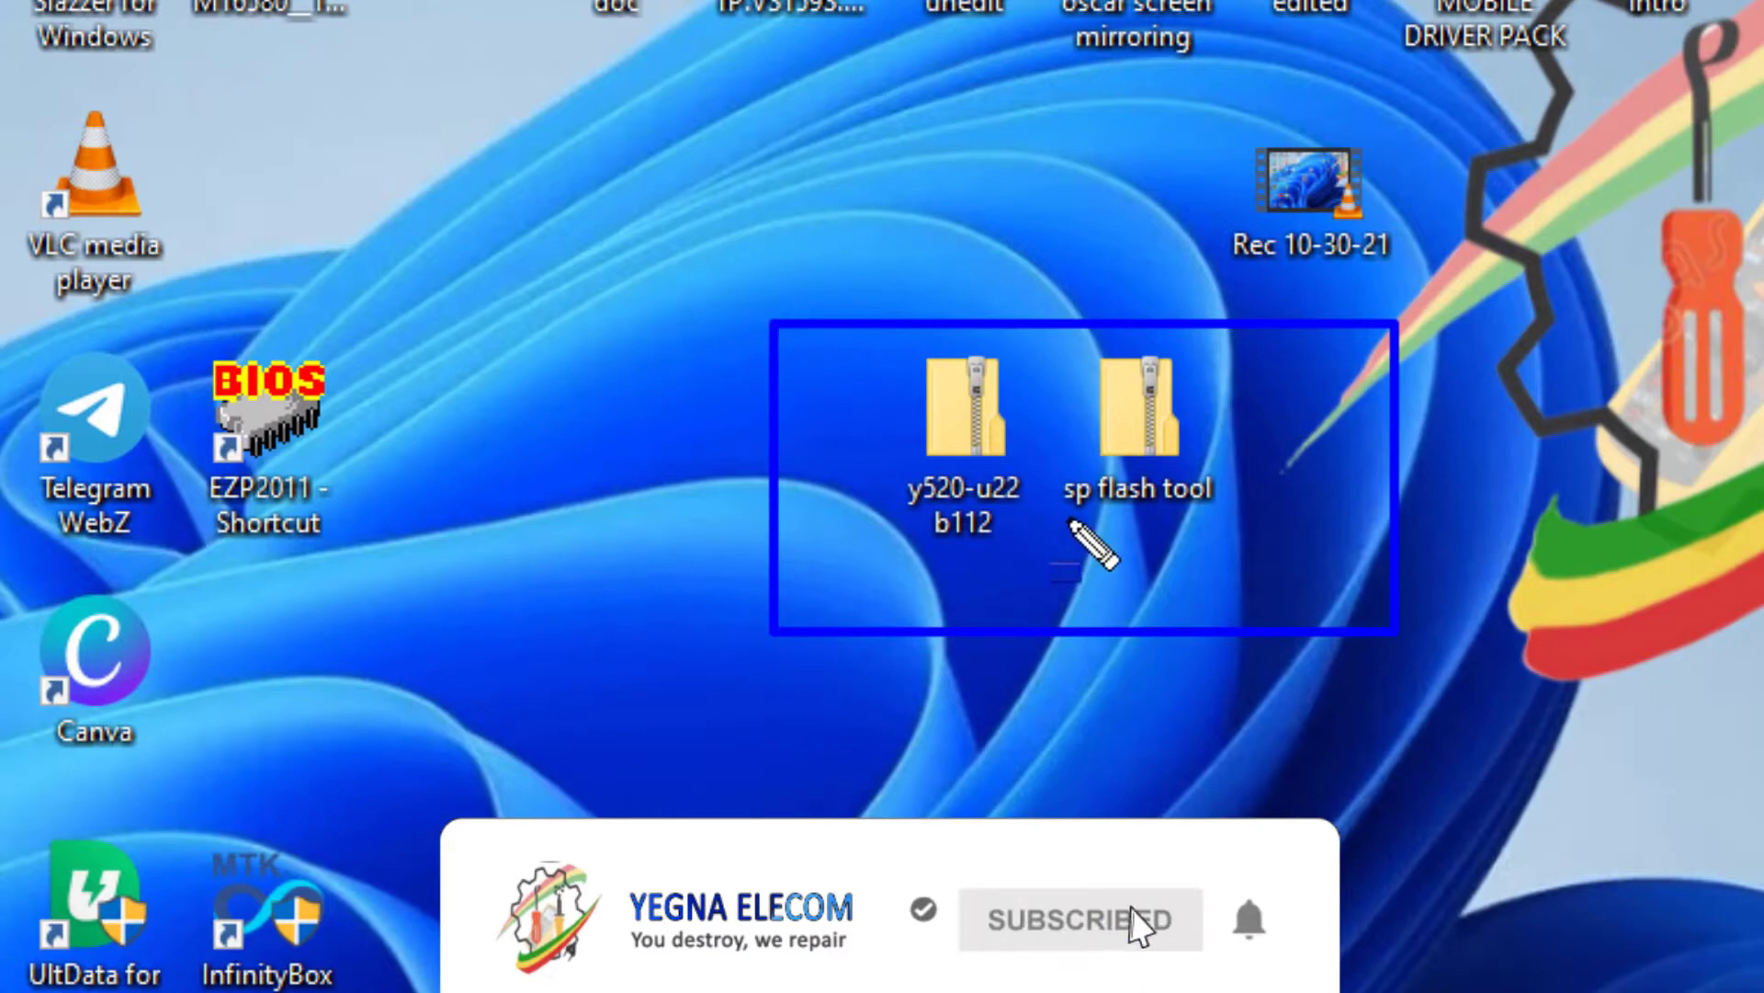
pyautogui.hotkey('ctrl', 'z')
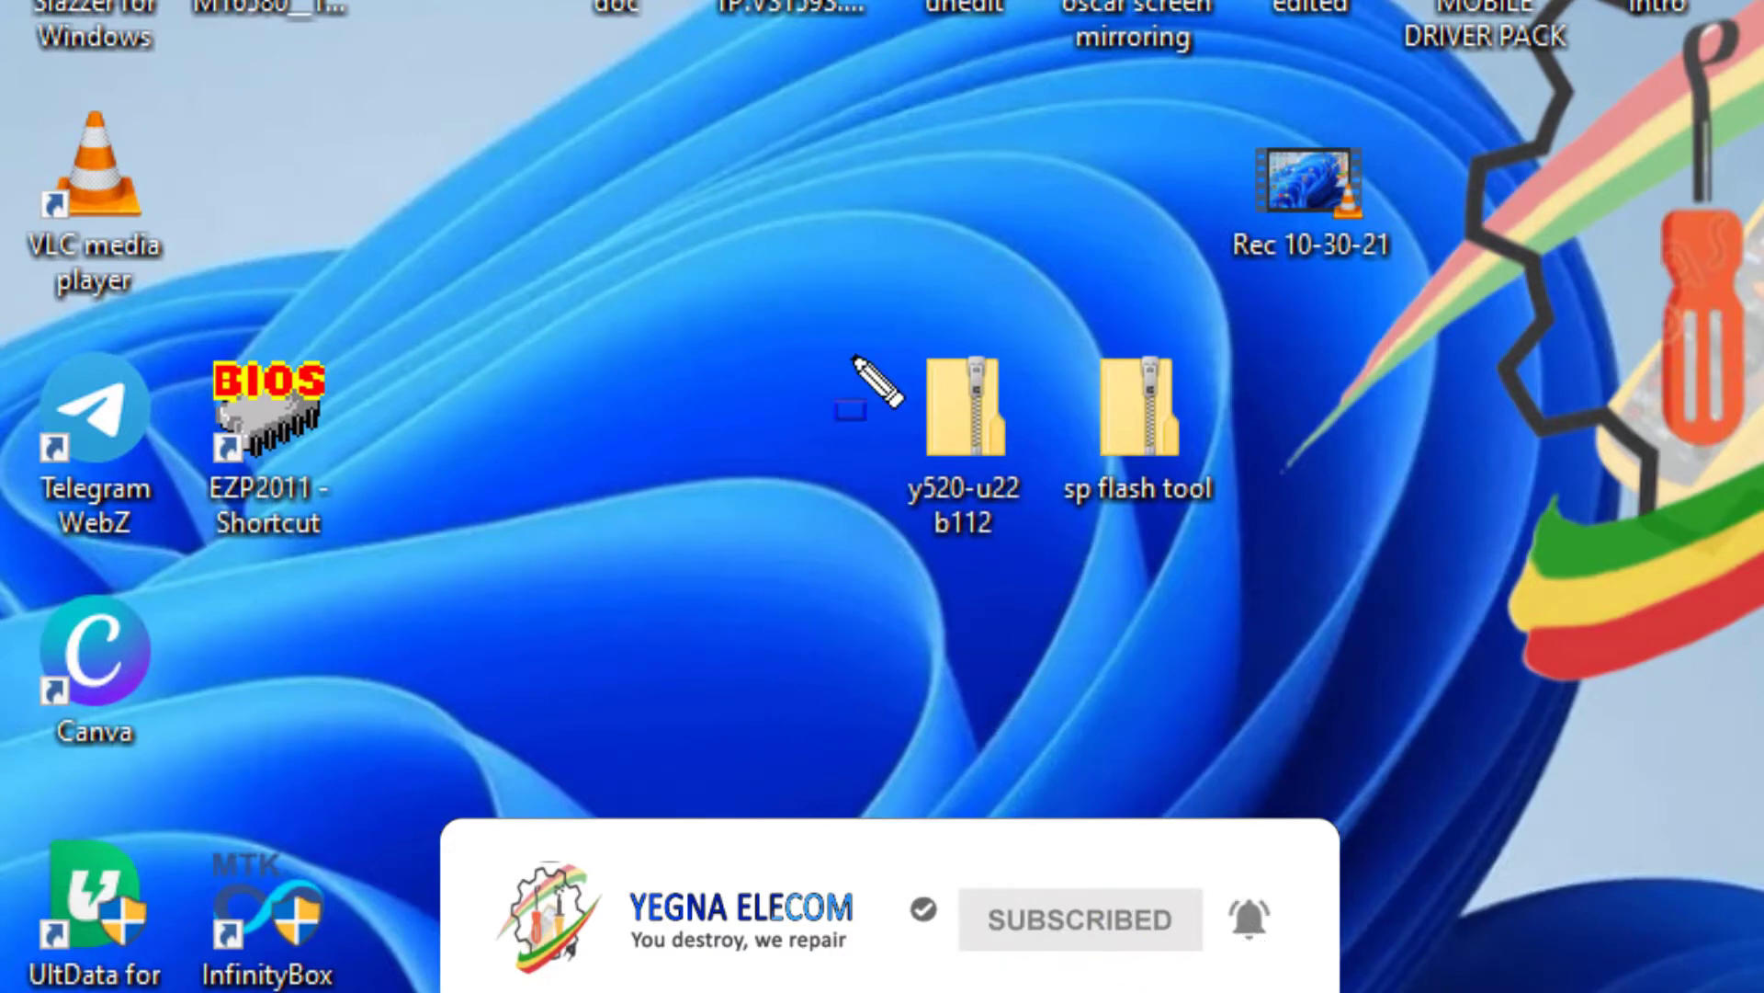
pyautogui.moveTo(866, 363); pyautogui.dragTo(1038, 572)
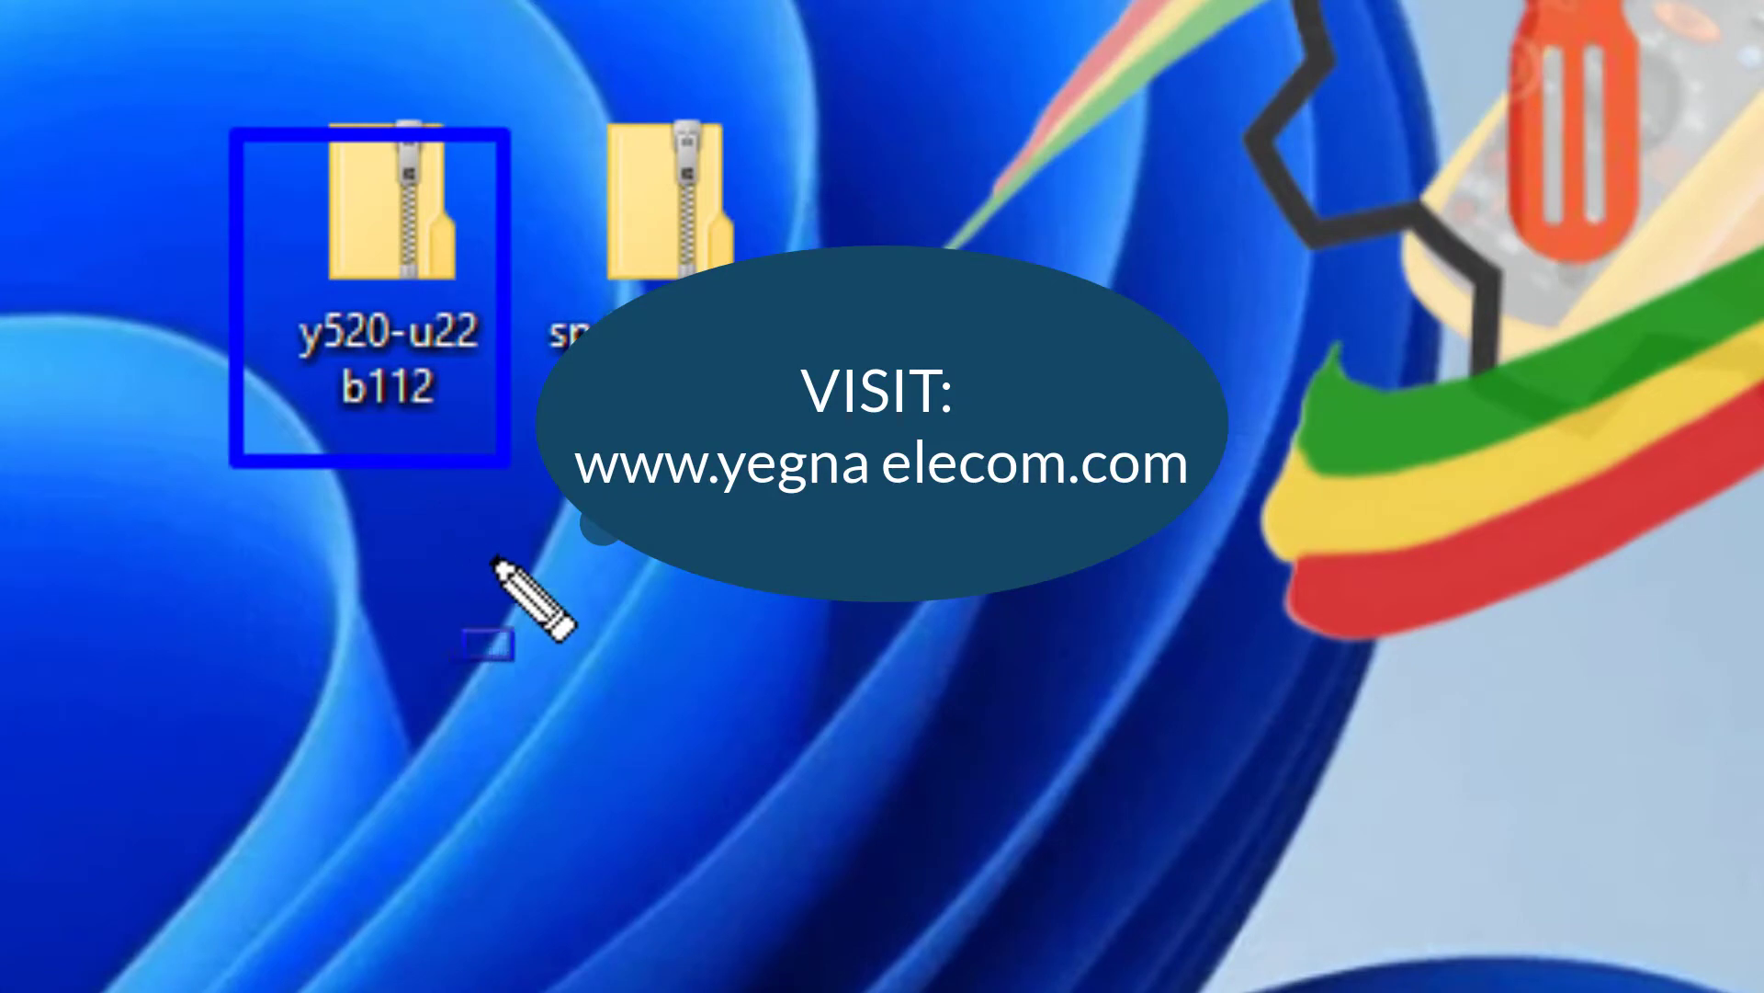
pyautogui.moveTo(586, 61)
pyautogui.mouseDown()
pyautogui.moveTo(590, 404)
pyautogui.moveTo(728, 465)
pyautogui.moveTo(946, 511)
pyautogui.mouseUp()
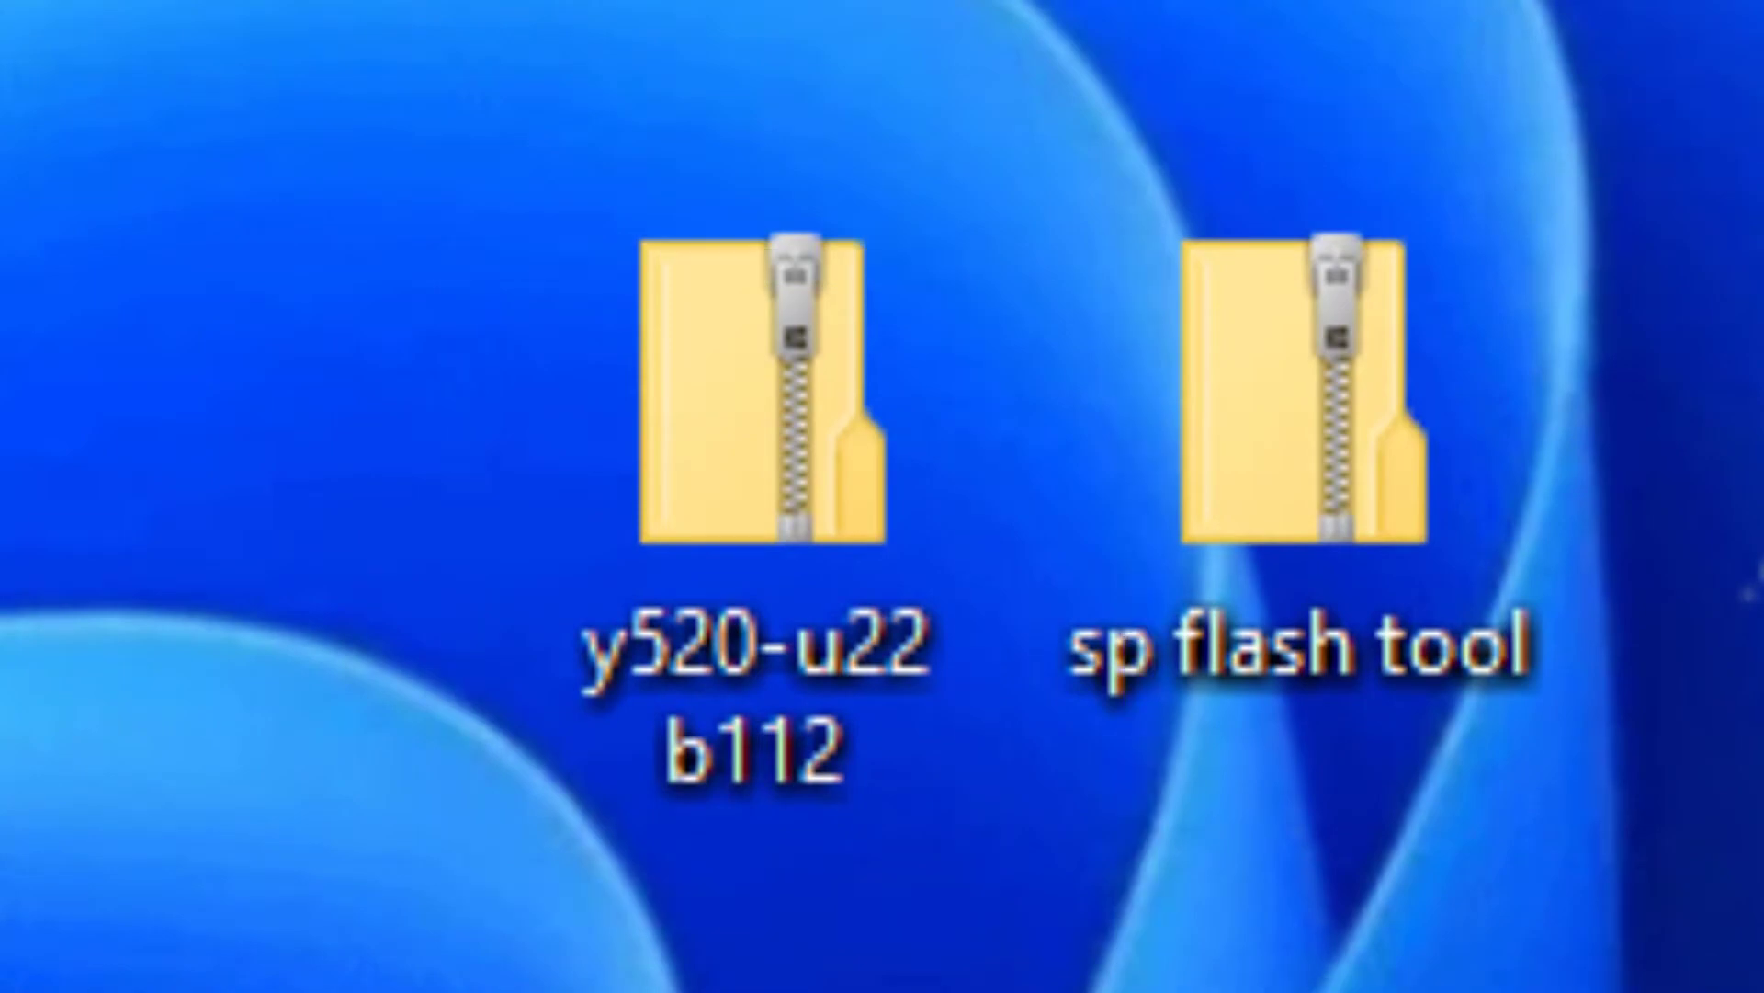
# Step: Extract the y520-u22 b112 archive into its own folder with 7-Zip and move that folder to an empty spot on the desktop
pyautogui.click(757, 588)
pyautogui.rightClick(734, 377)
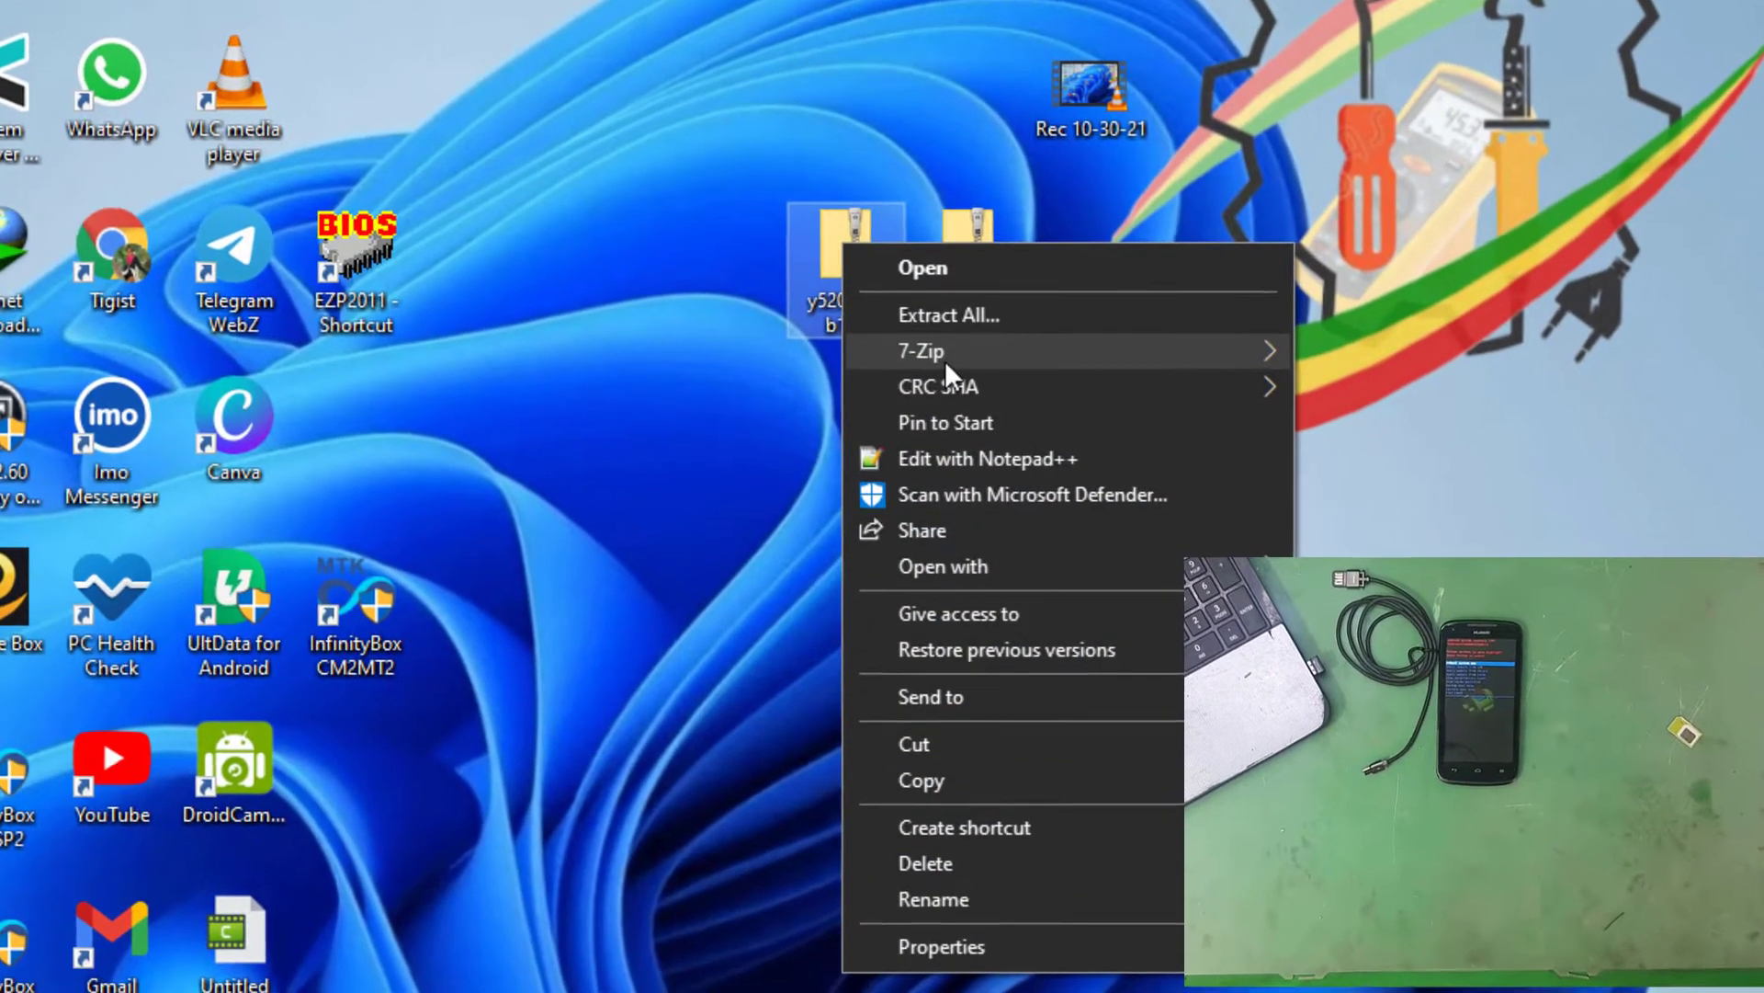
pyautogui.moveTo(947, 375)
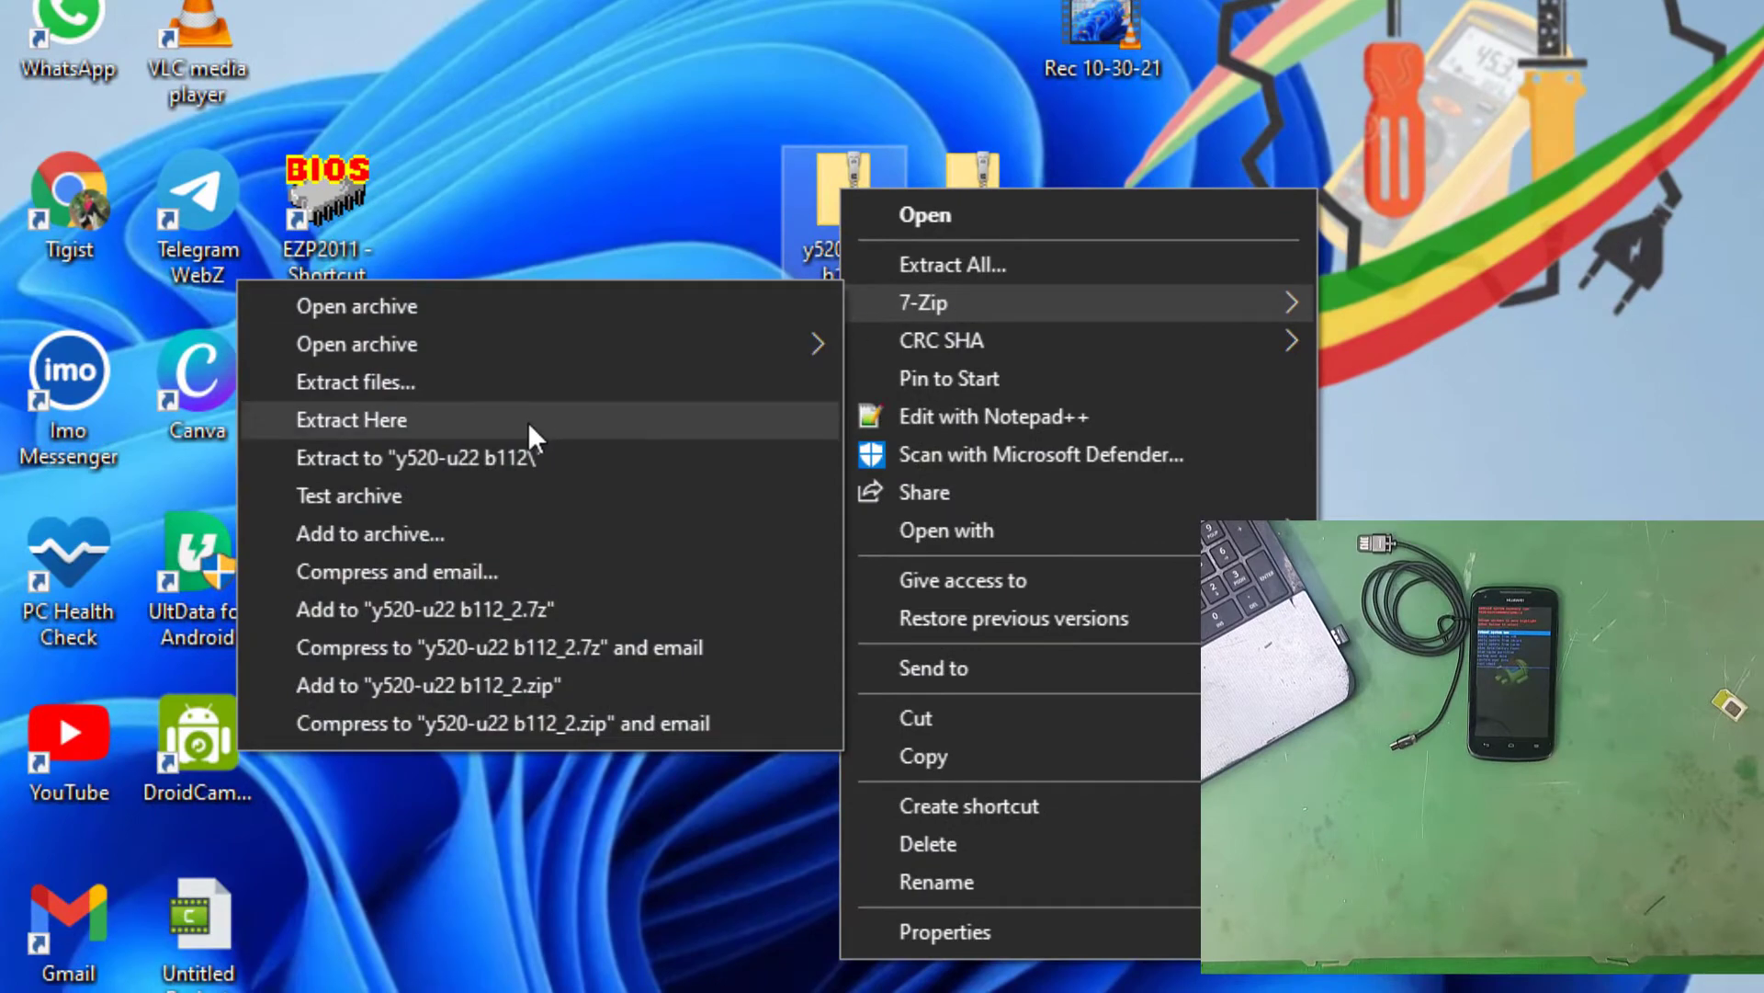
pyautogui.click(527, 451)
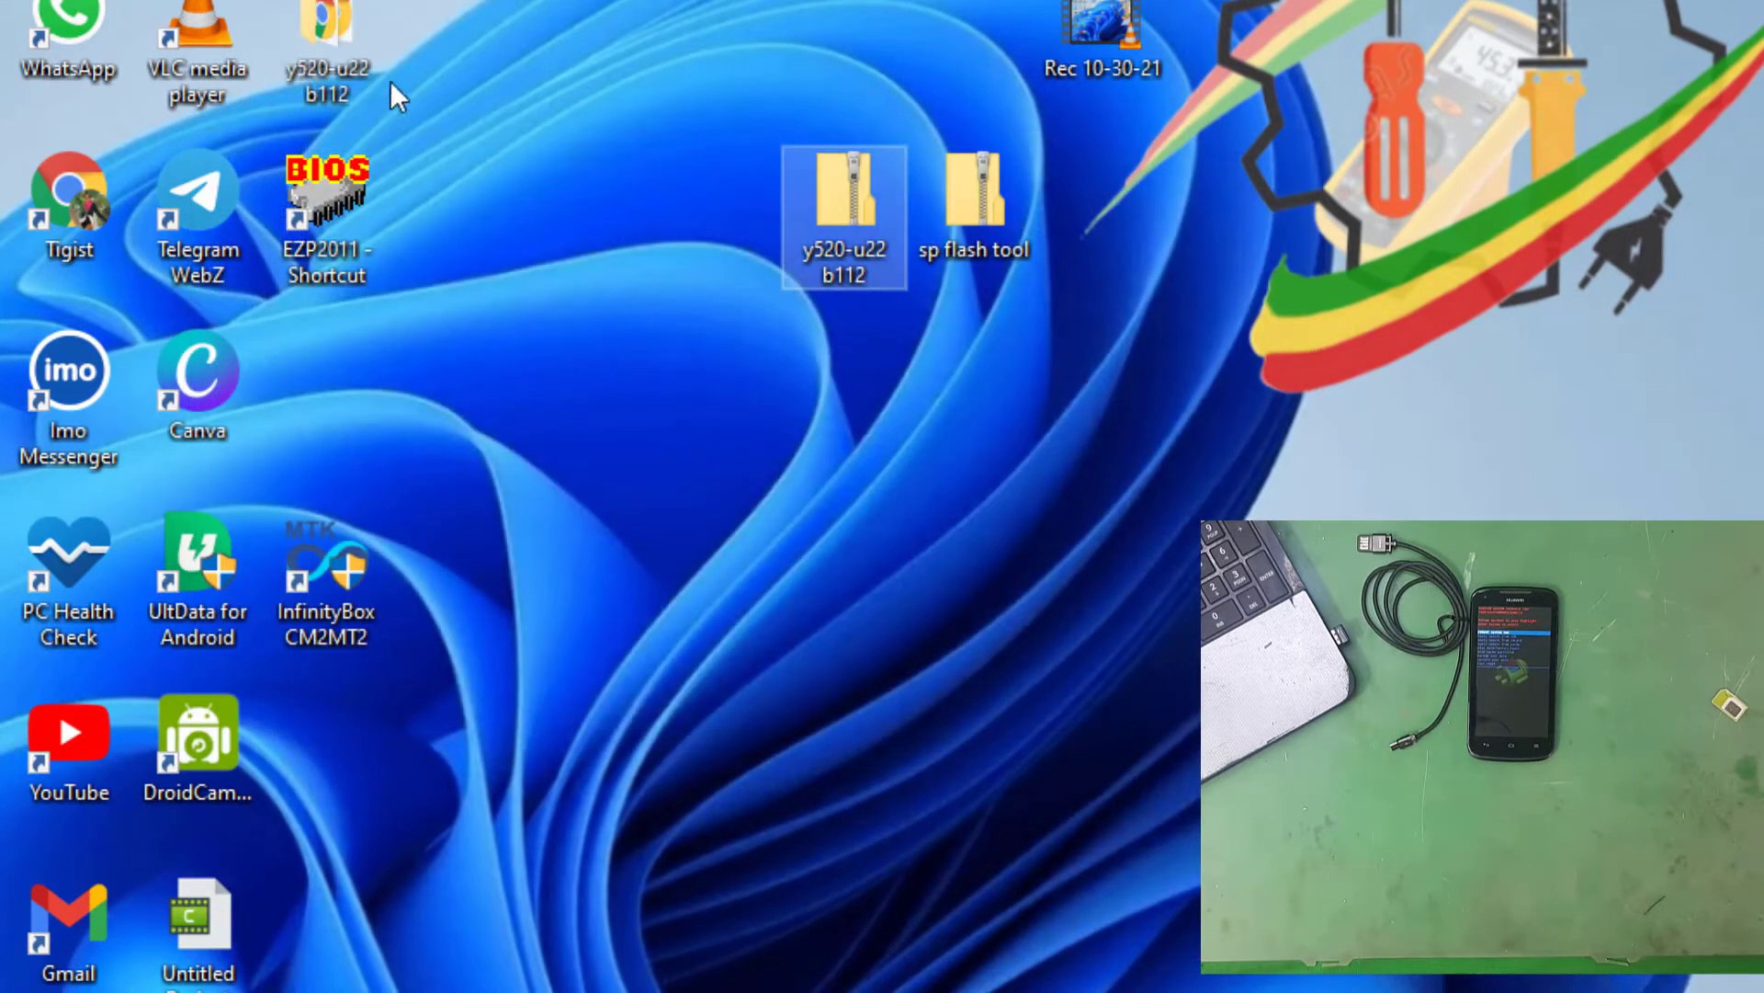
pyautogui.moveTo(313, 46); pyautogui.dragTo(361, 59)
pyautogui.moveTo(637, 522); pyautogui.dragTo(629, 526)
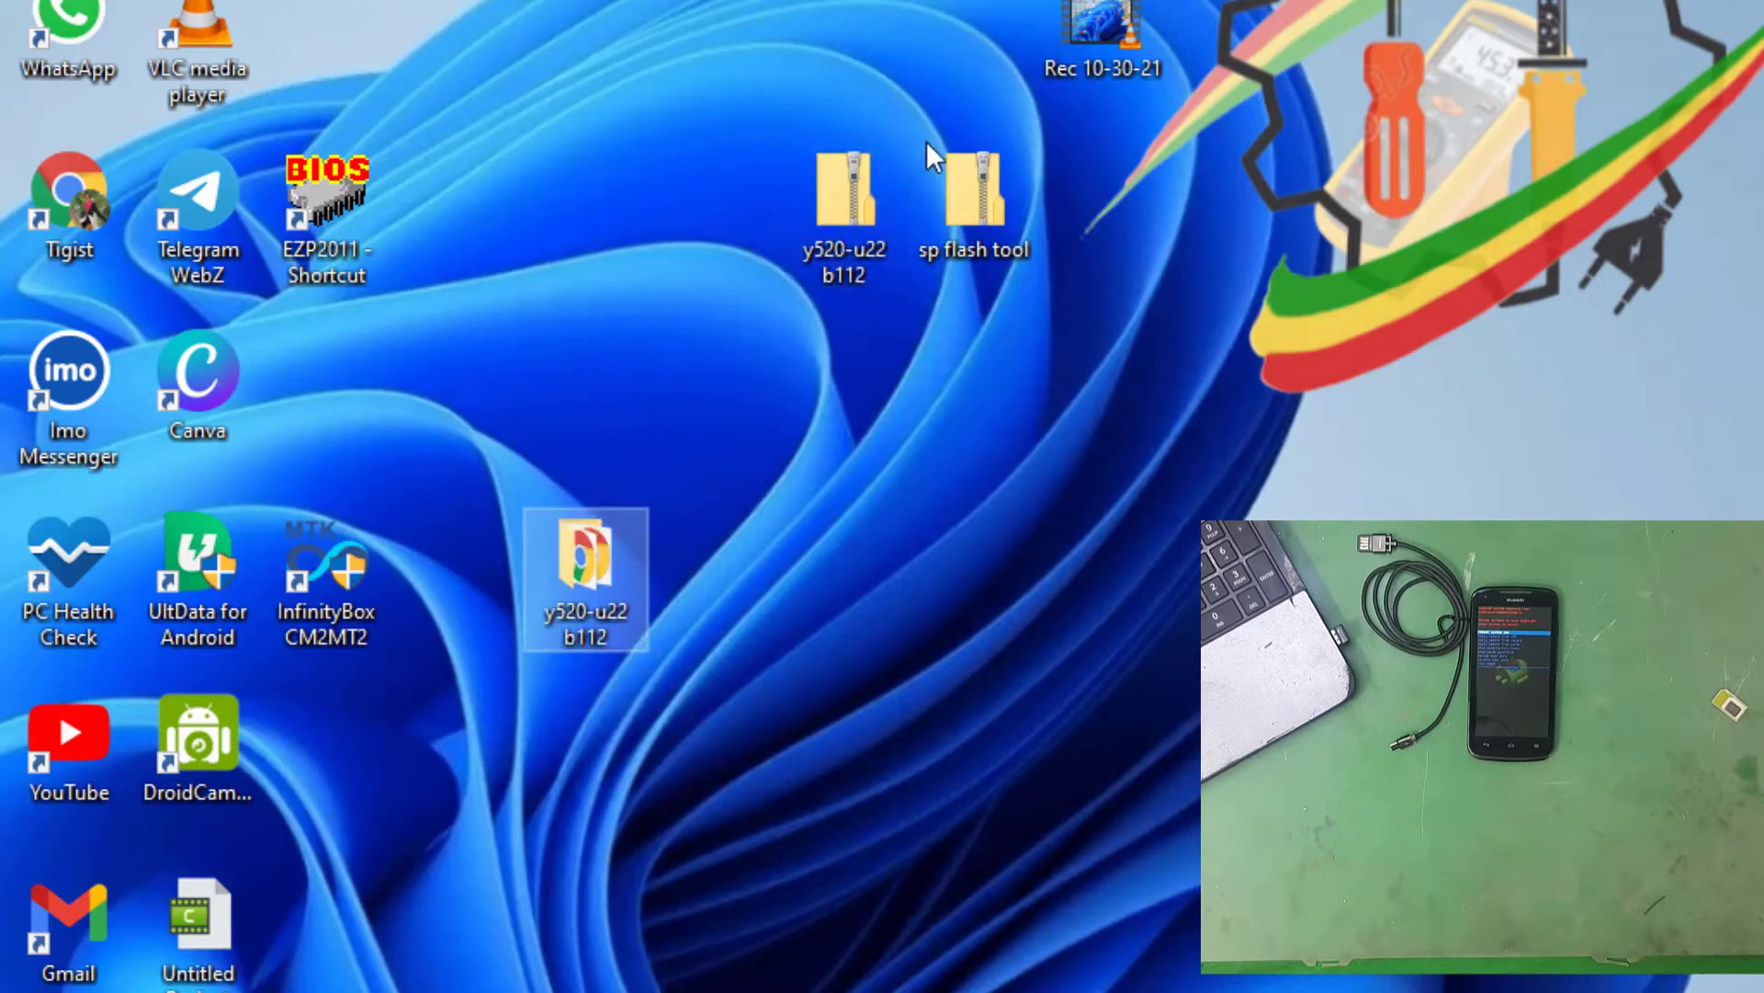
# Step: Move the sp flash tool archive lower on the desktop and extract it into its own folder with 7-Zip
pyautogui.moveTo(939, 170); pyautogui.dragTo(969, 313)
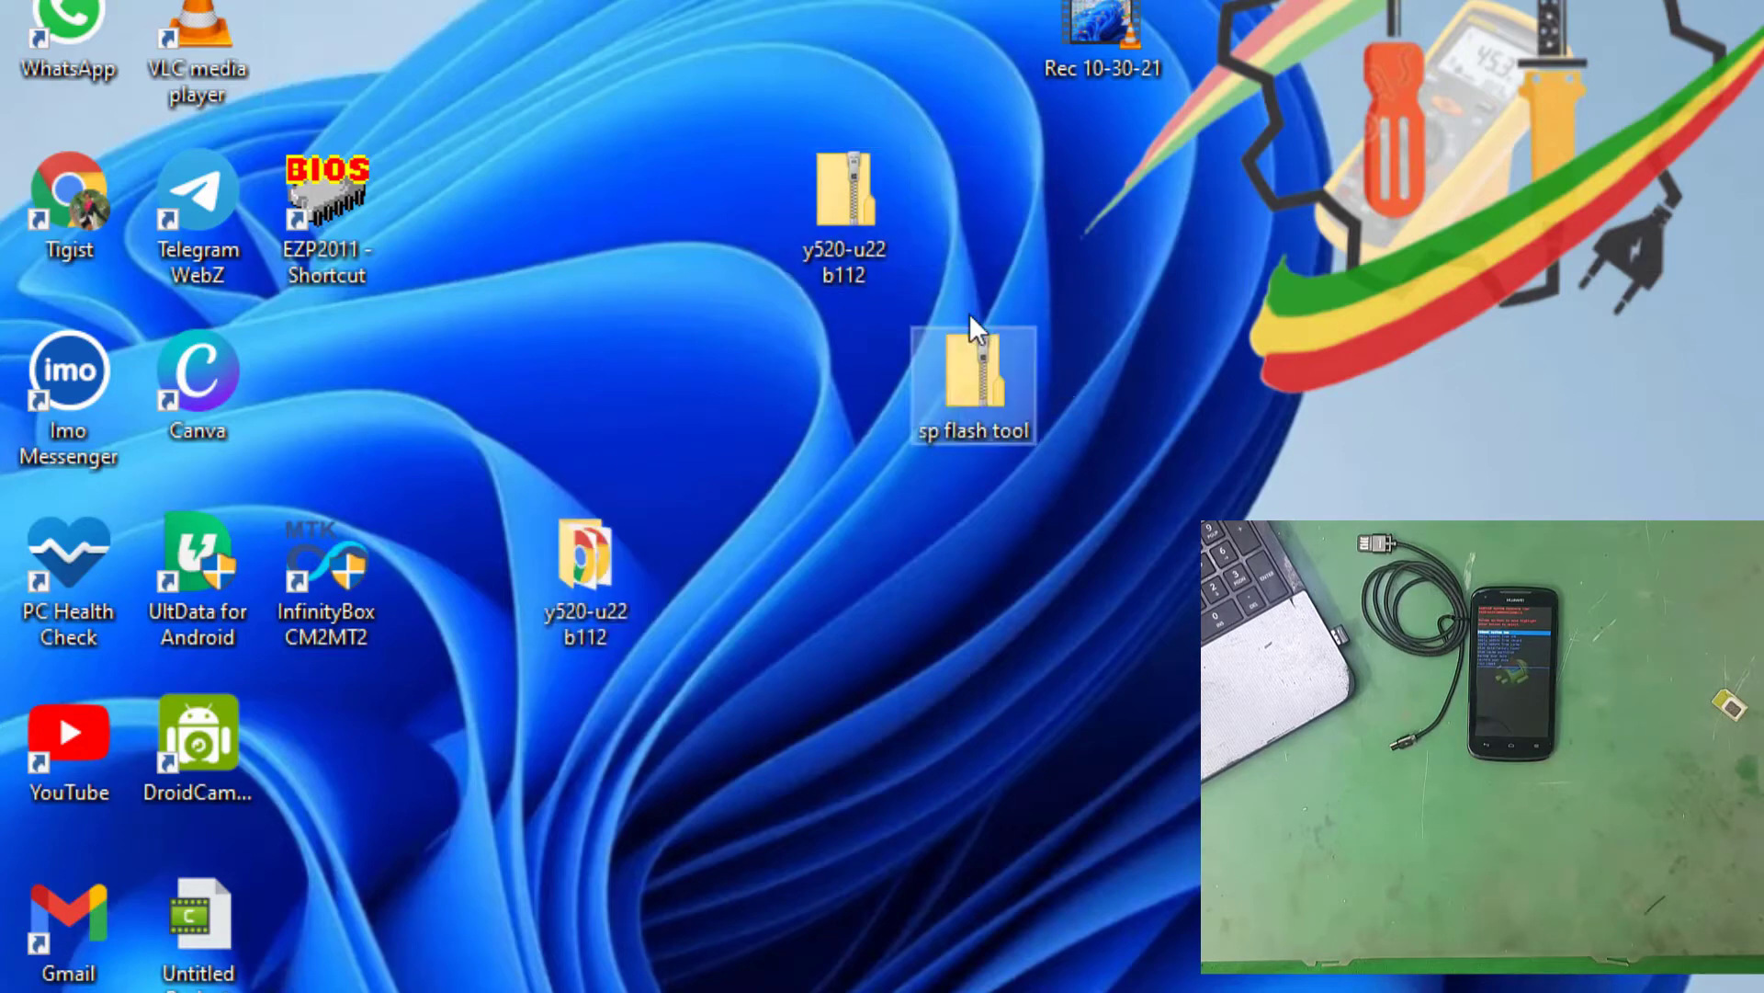
pyautogui.rightClick(956, 375)
pyautogui.moveTo(1079, 439)
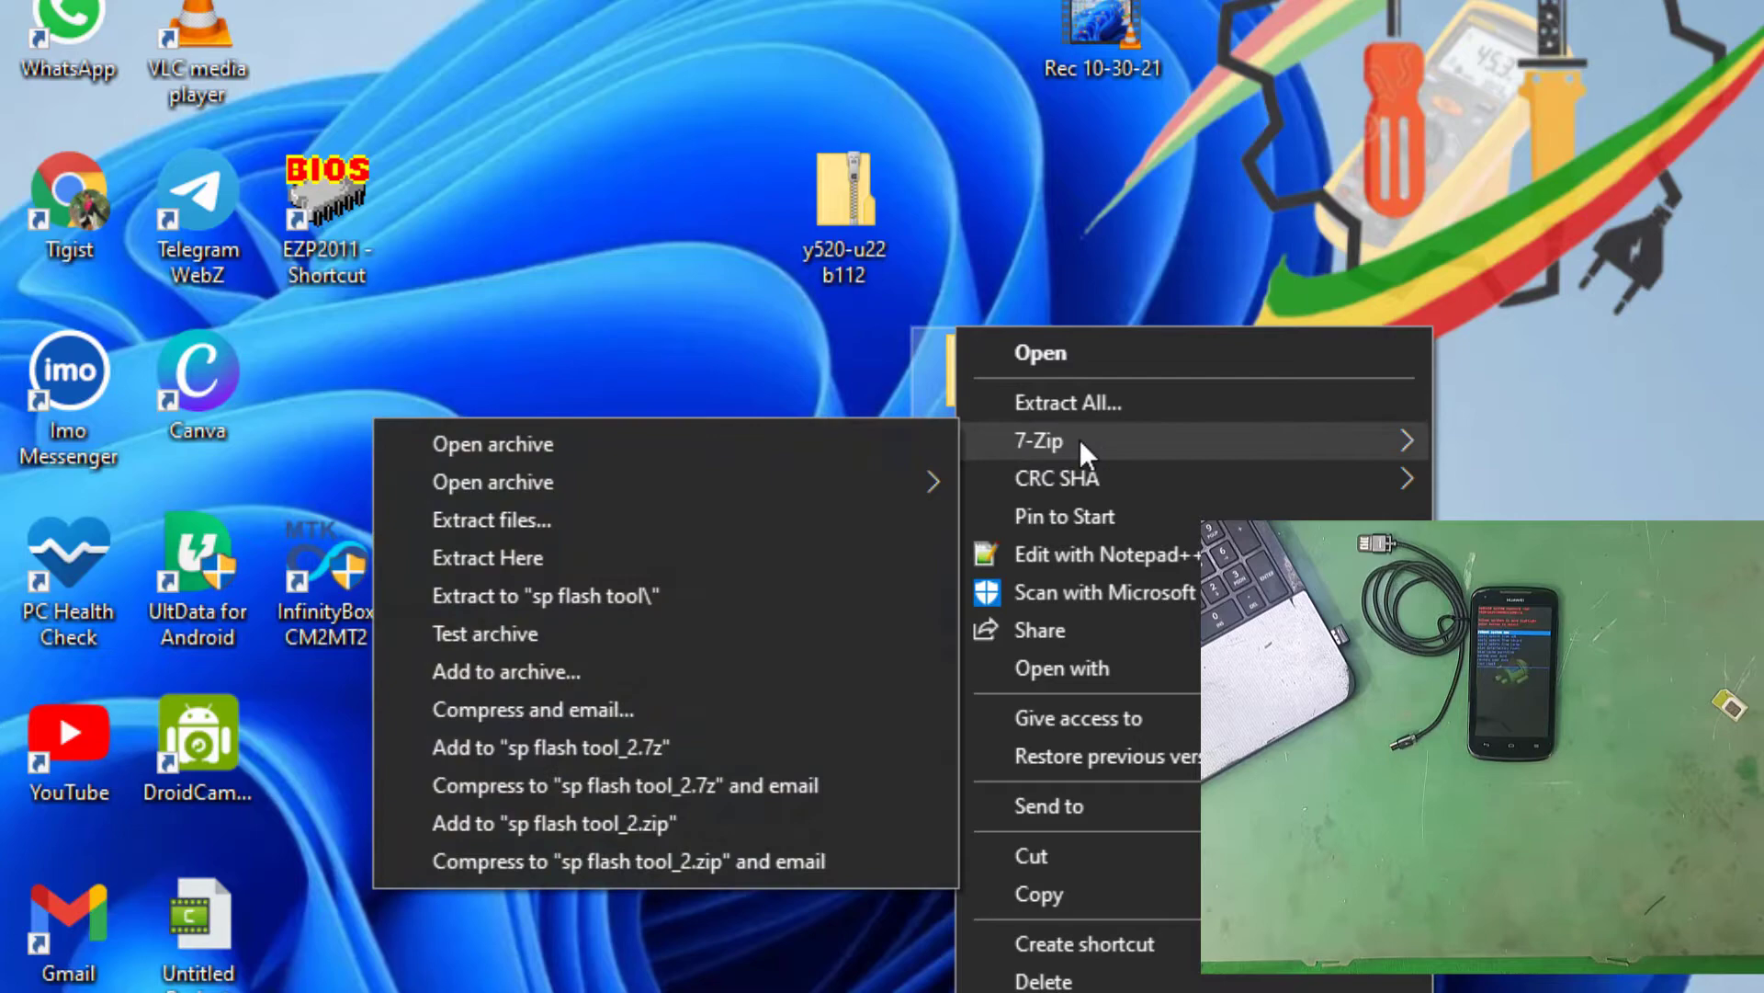
pyautogui.click(643, 592)
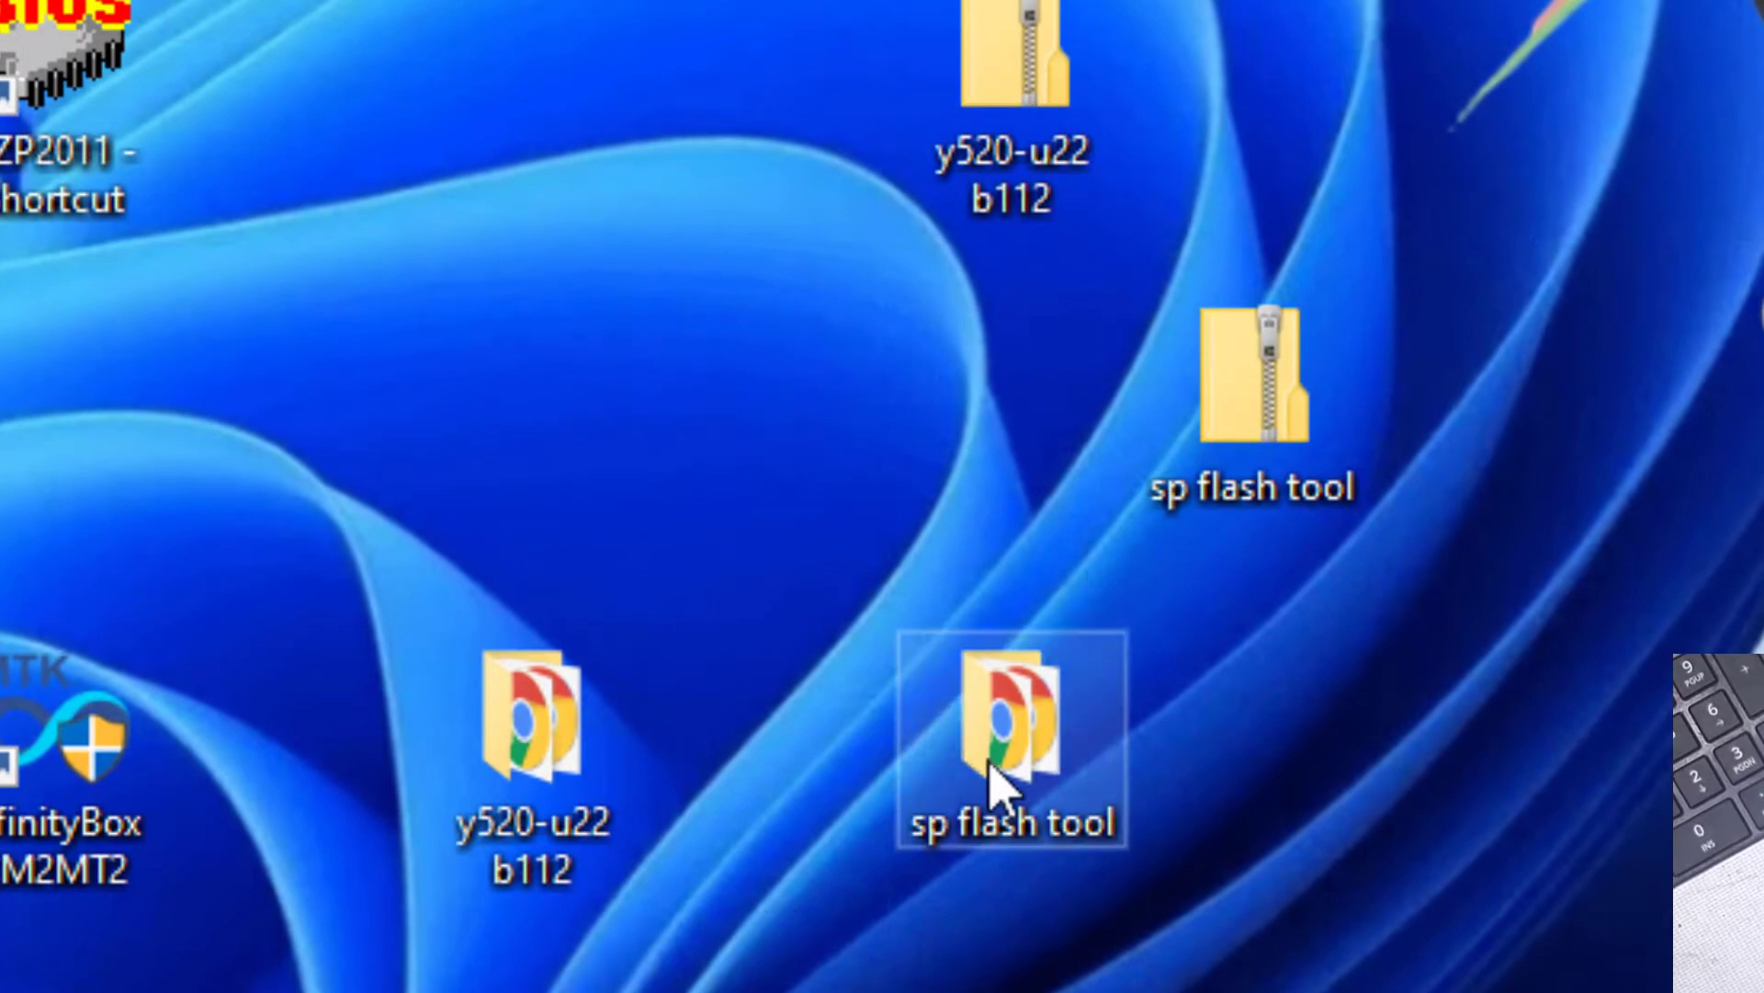
# Step: Open the extracted sp flash tool folder and open its password text document
pyautogui.moveTo(1000, 741)
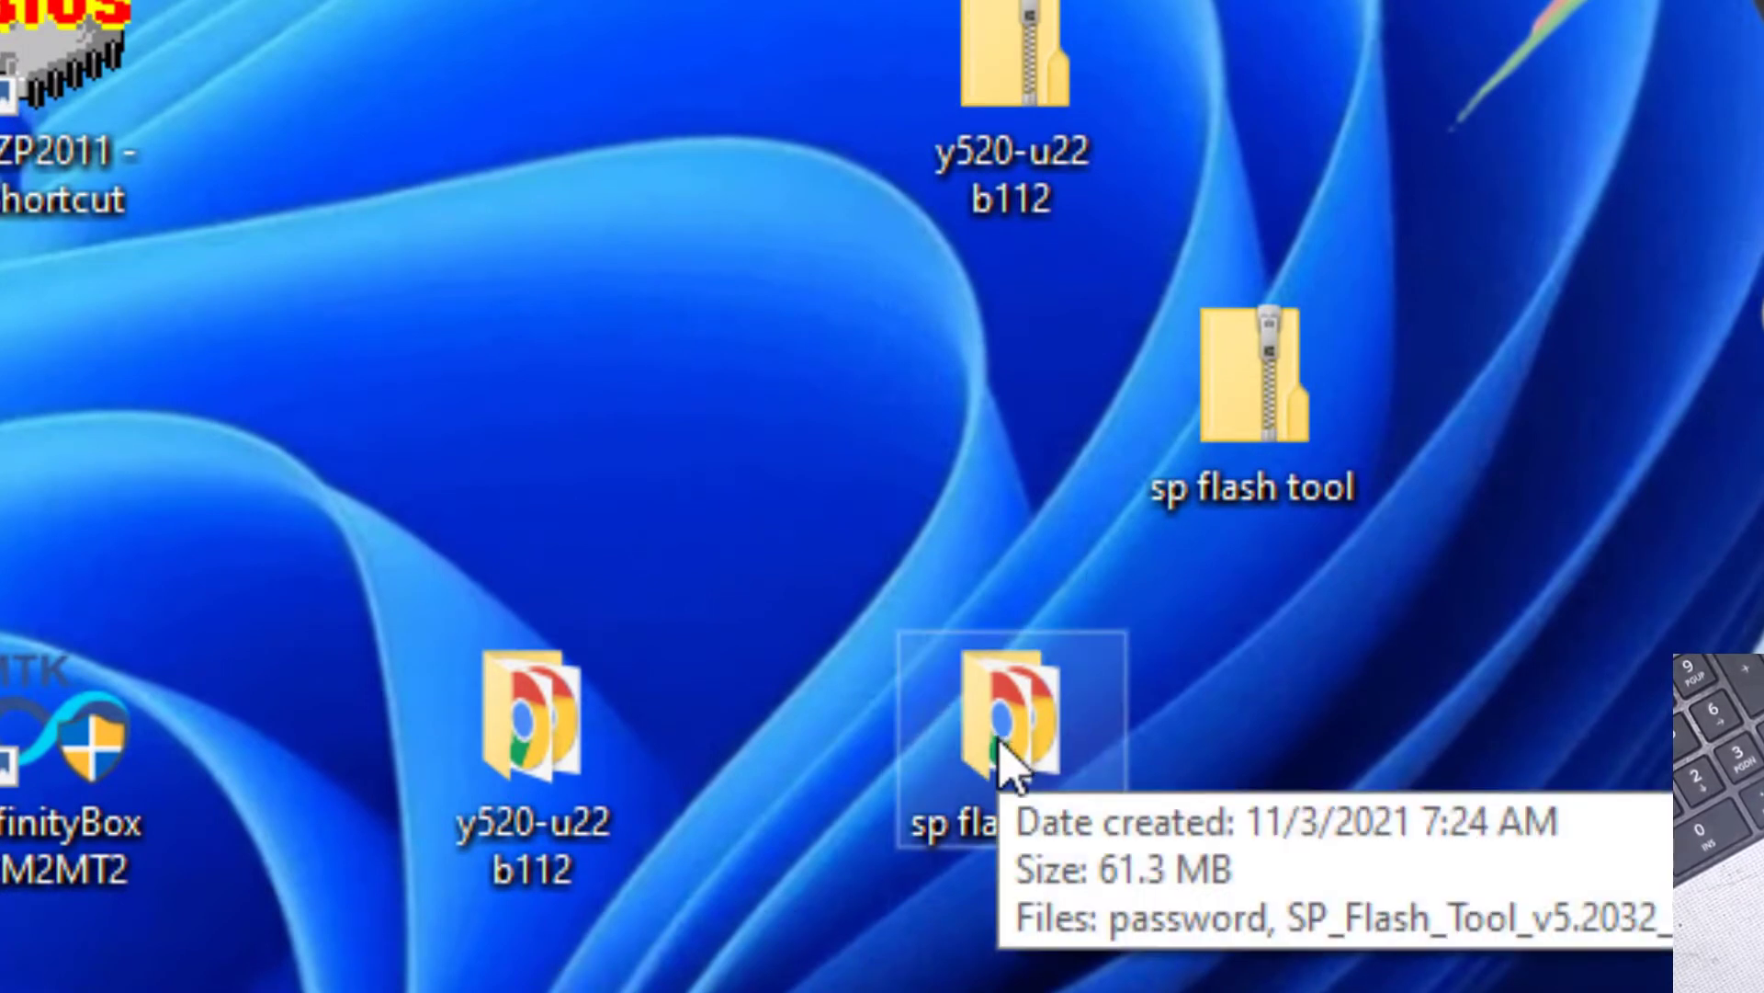
pyautogui.doubleClick(1004, 761)
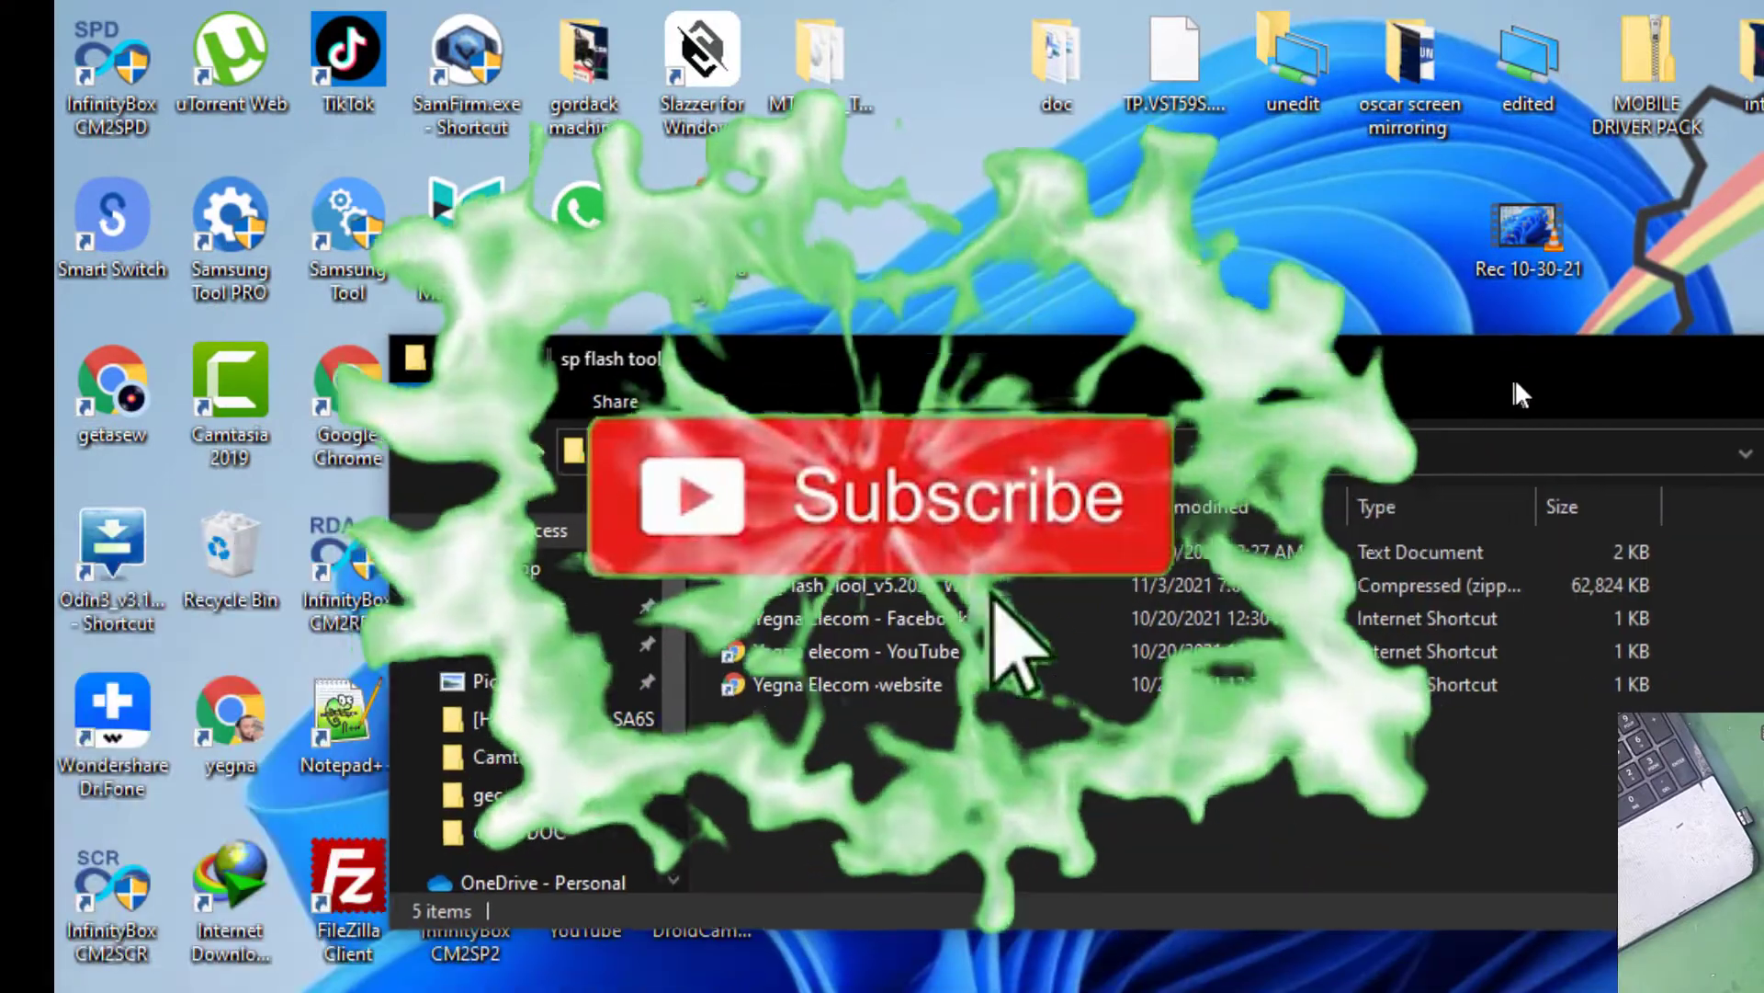
pyautogui.moveTo(1514, 383); pyautogui.dragTo(1734, 312)
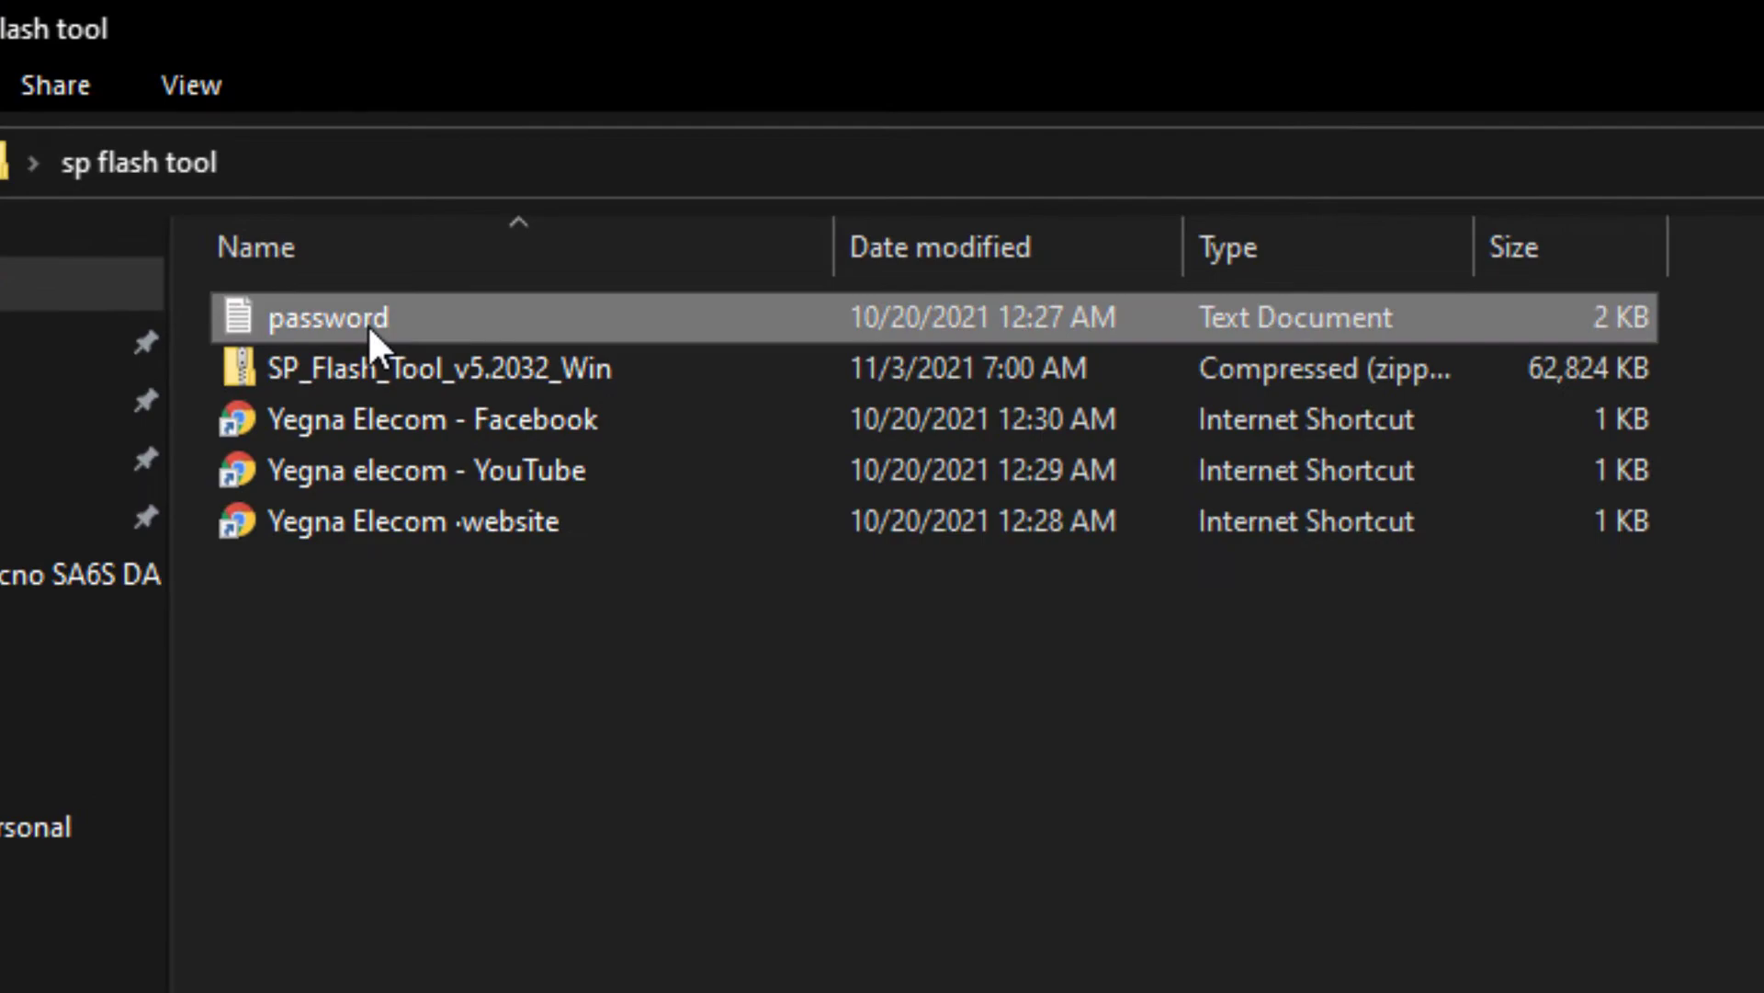
pyautogui.doubleClick(474, 229)
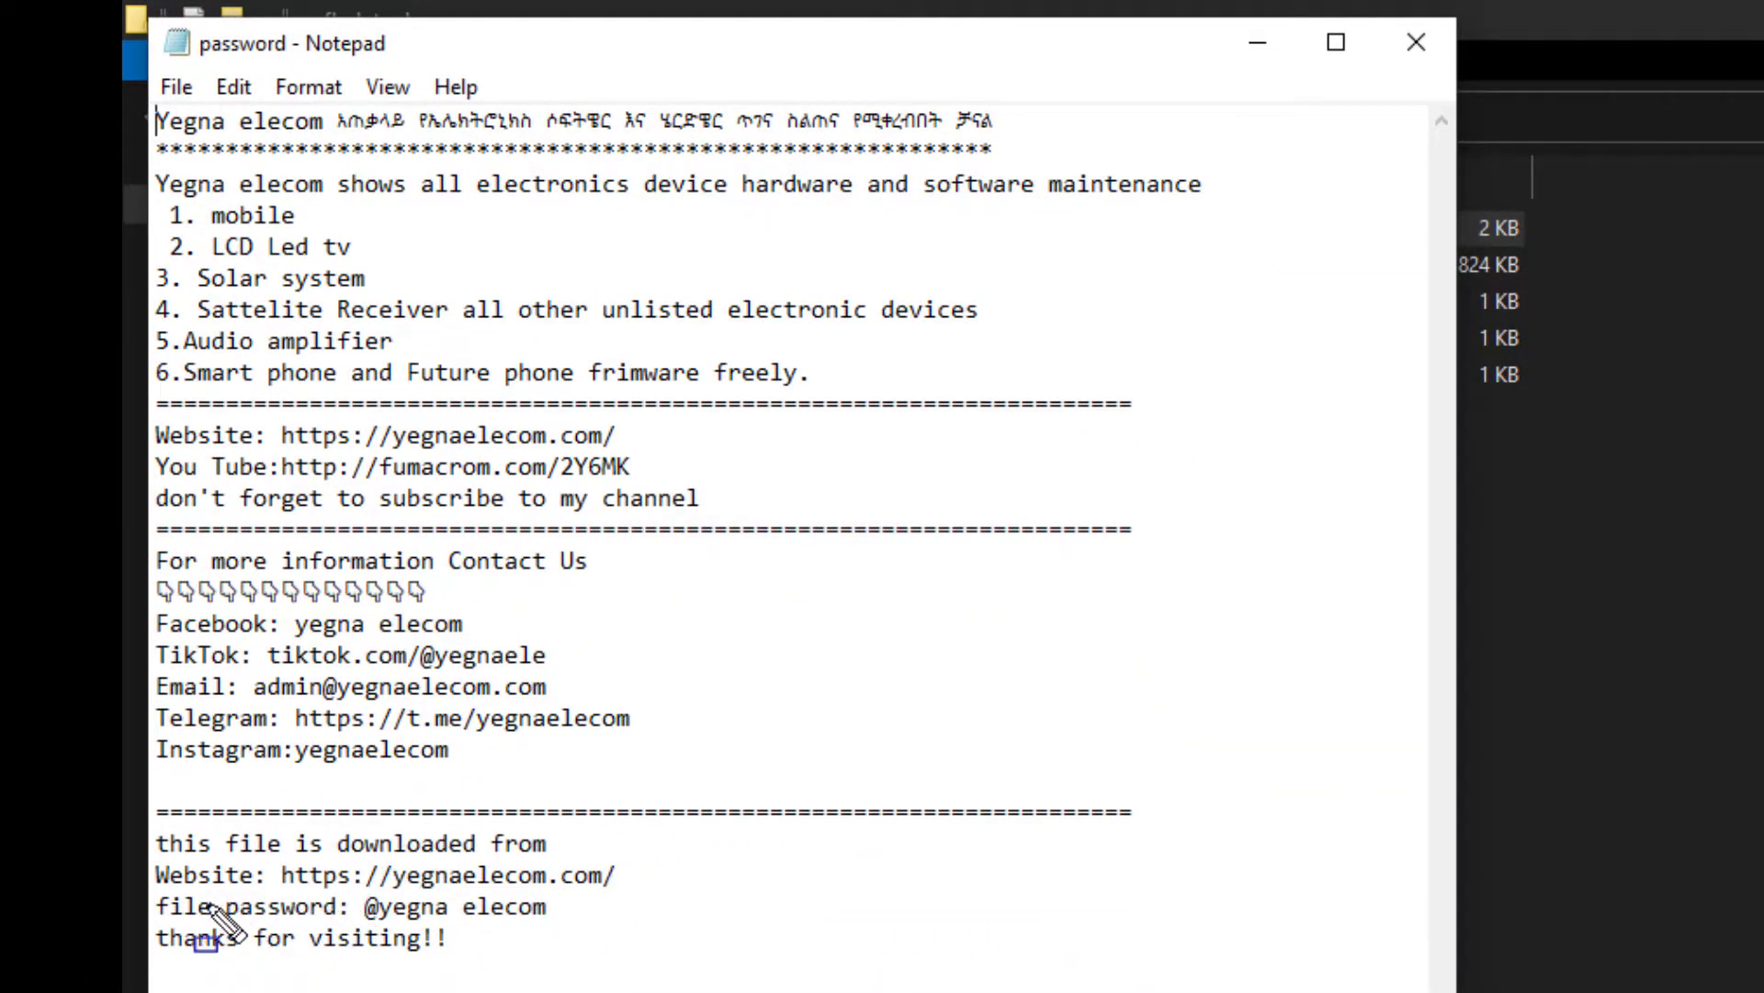
# Step: Copy the file password from the text document and minimize the document window
pyautogui.moveTo(189, 908); pyautogui.dragTo(604, 917)
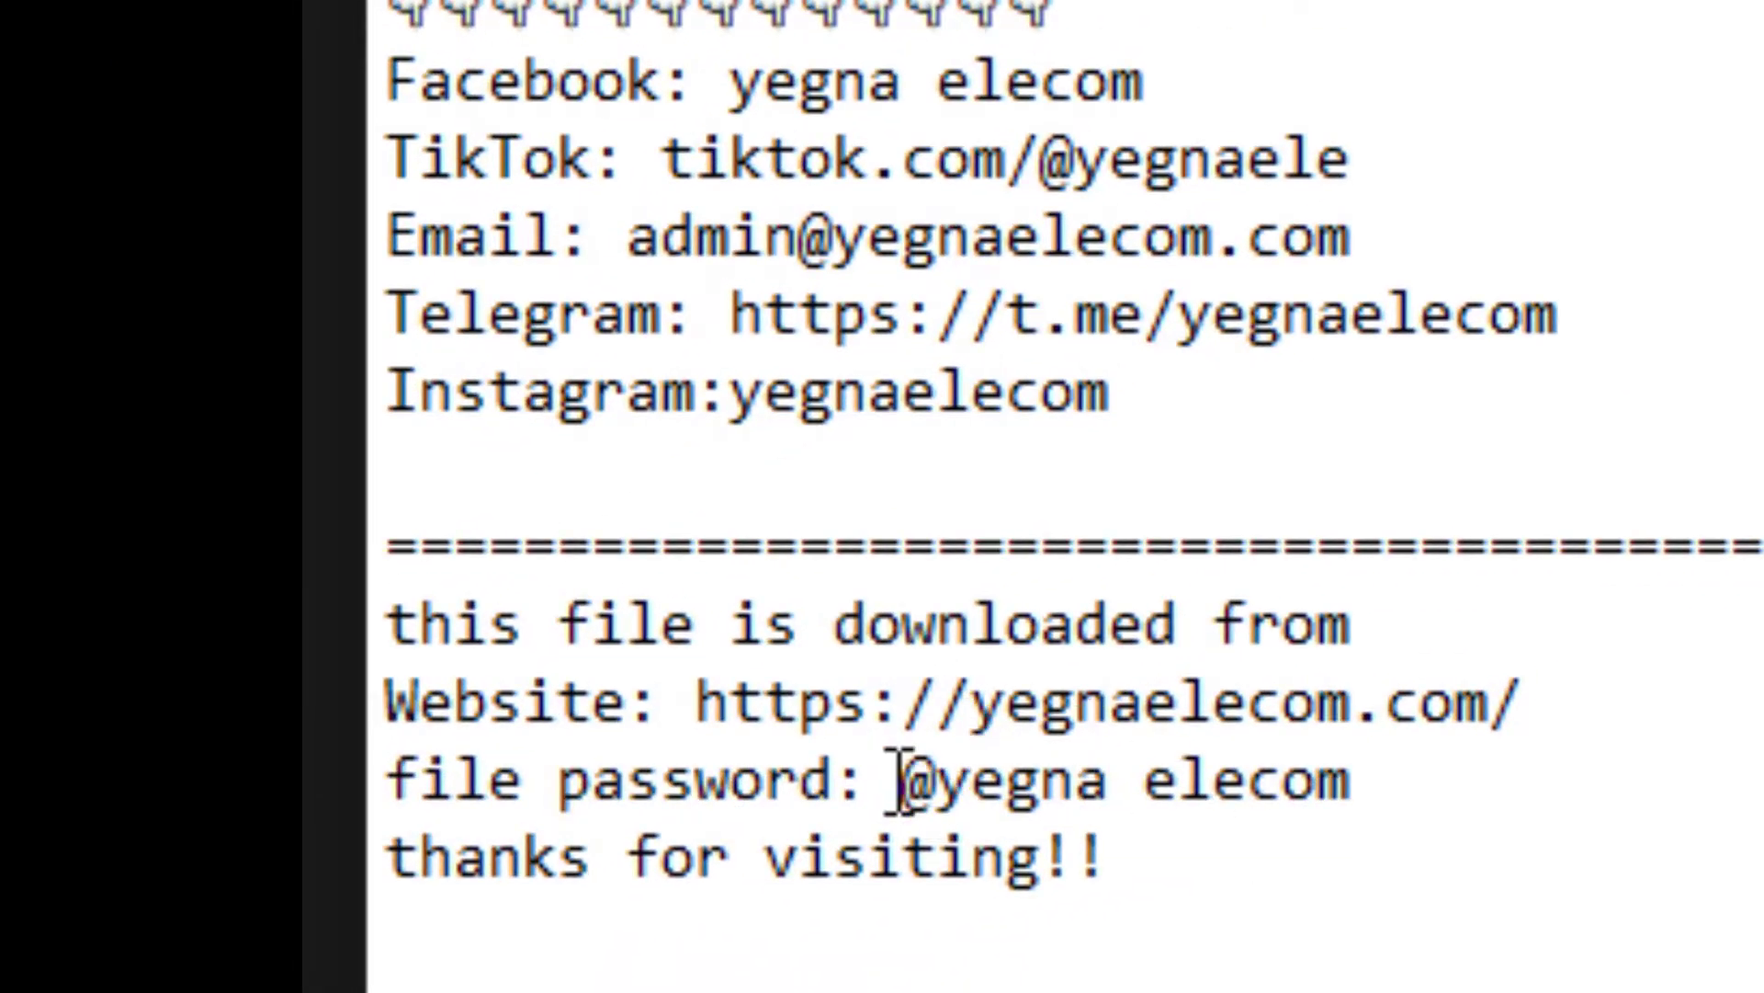
pyautogui.moveTo(905, 781); pyautogui.dragTo(1418, 769)
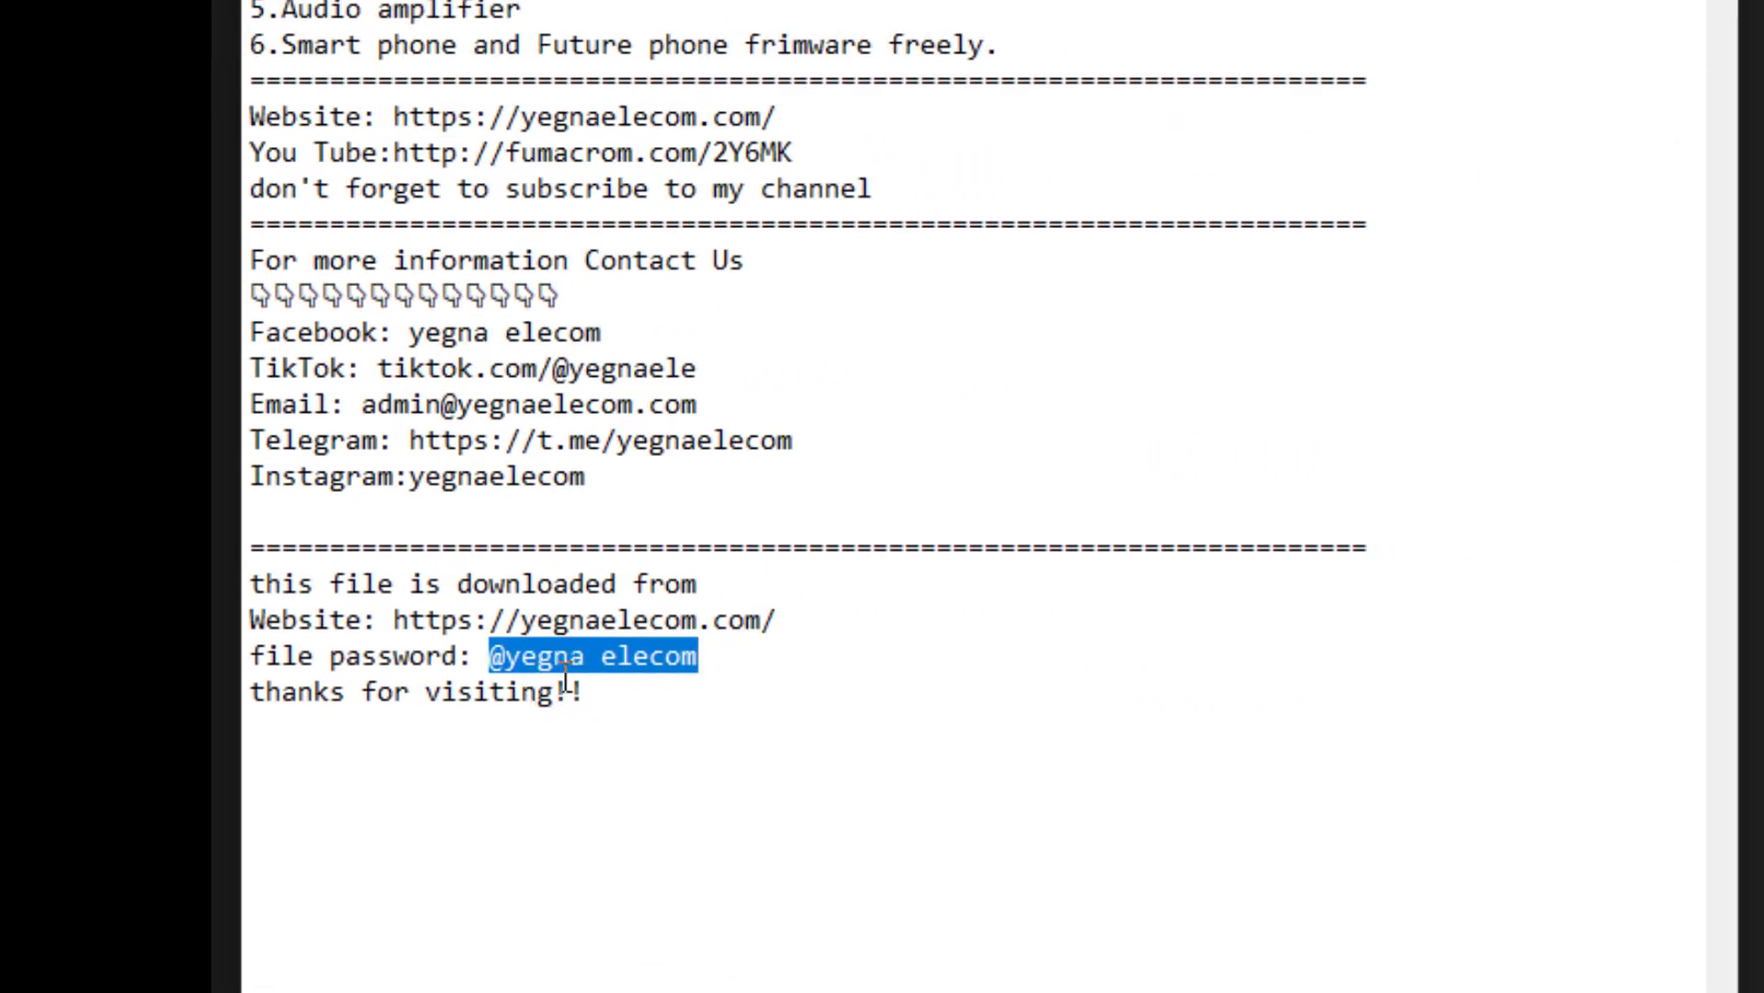
pyautogui.rightClick(565, 666)
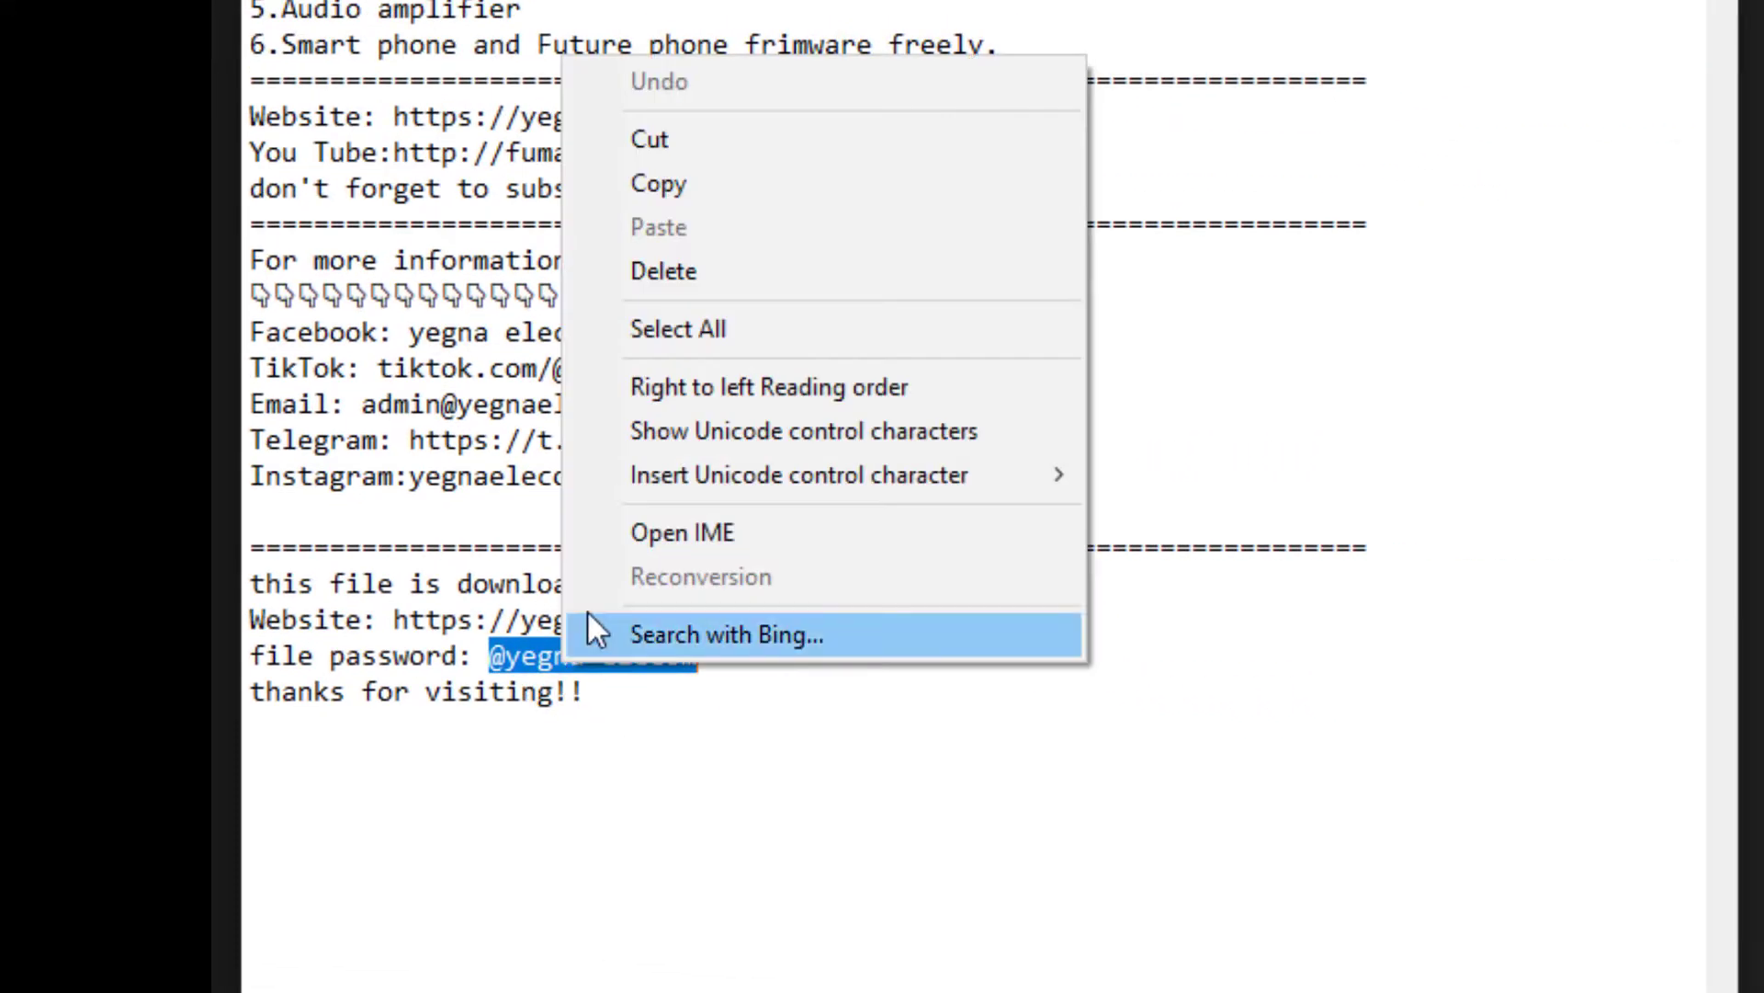
pyautogui.click(663, 194)
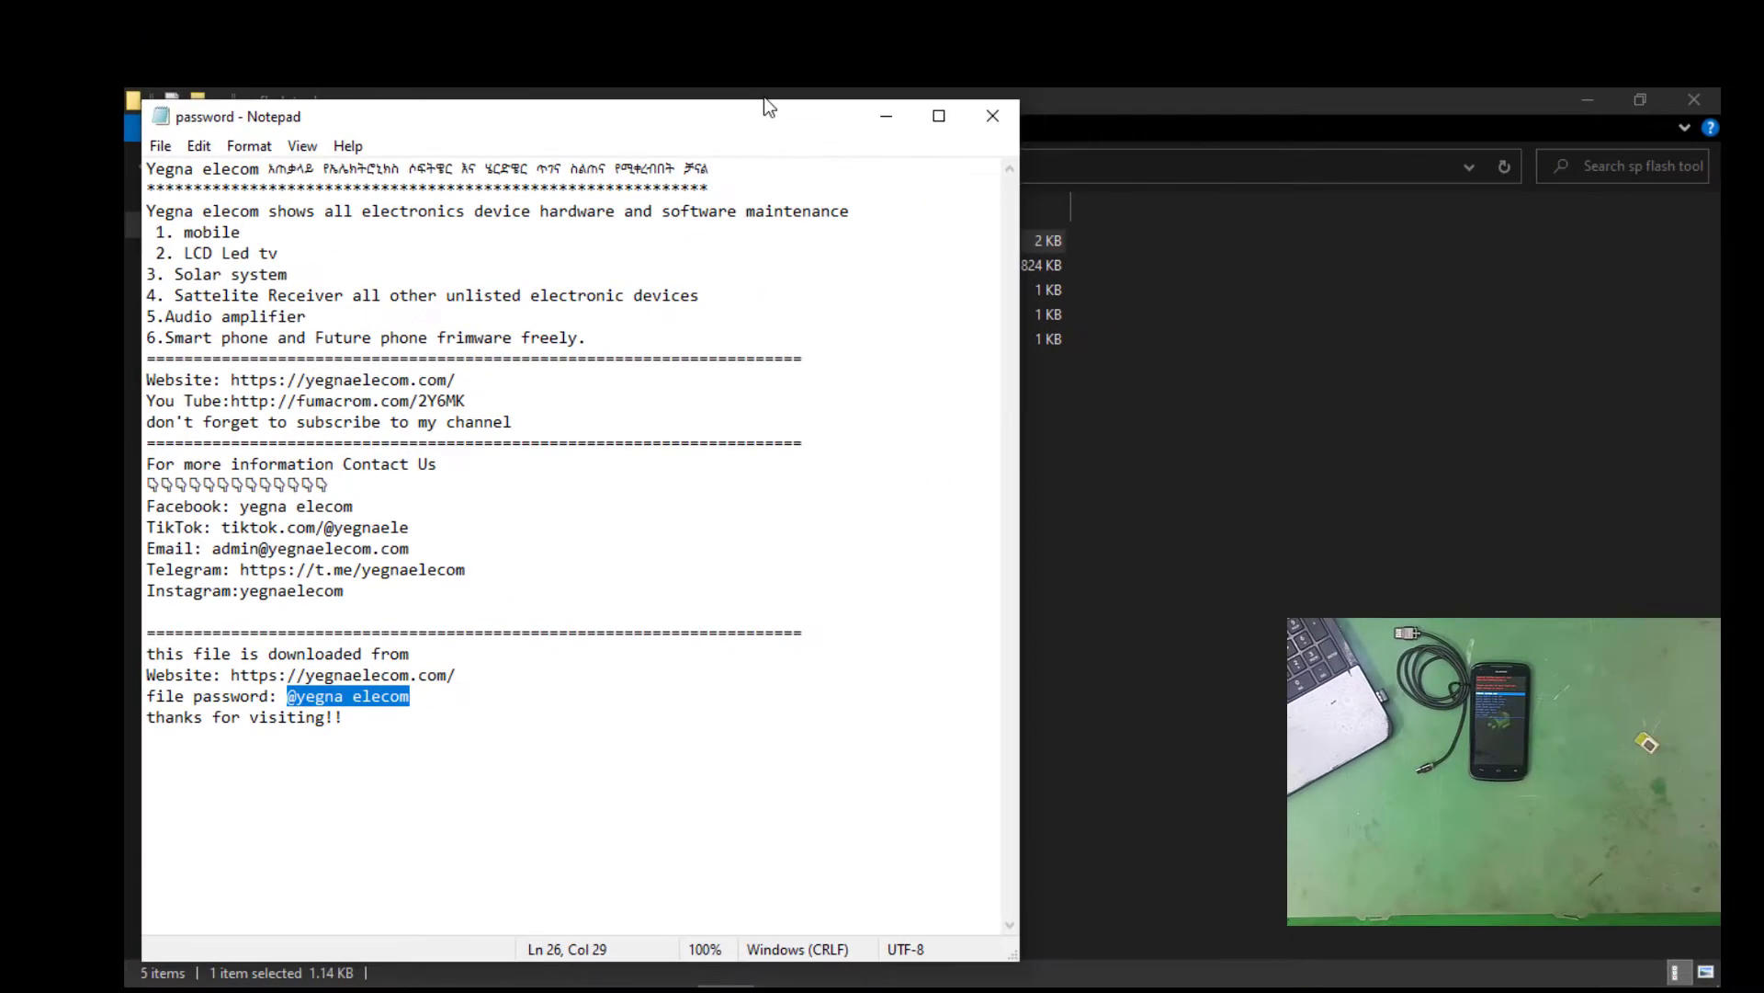
pyautogui.click(873, 114)
# Step: Extract the SP_Flash_Tool_v5.2032_Win archive into its own folder with 7-Zip, pasting the copied archive password when it is requested
pyautogui.click(398, 266)
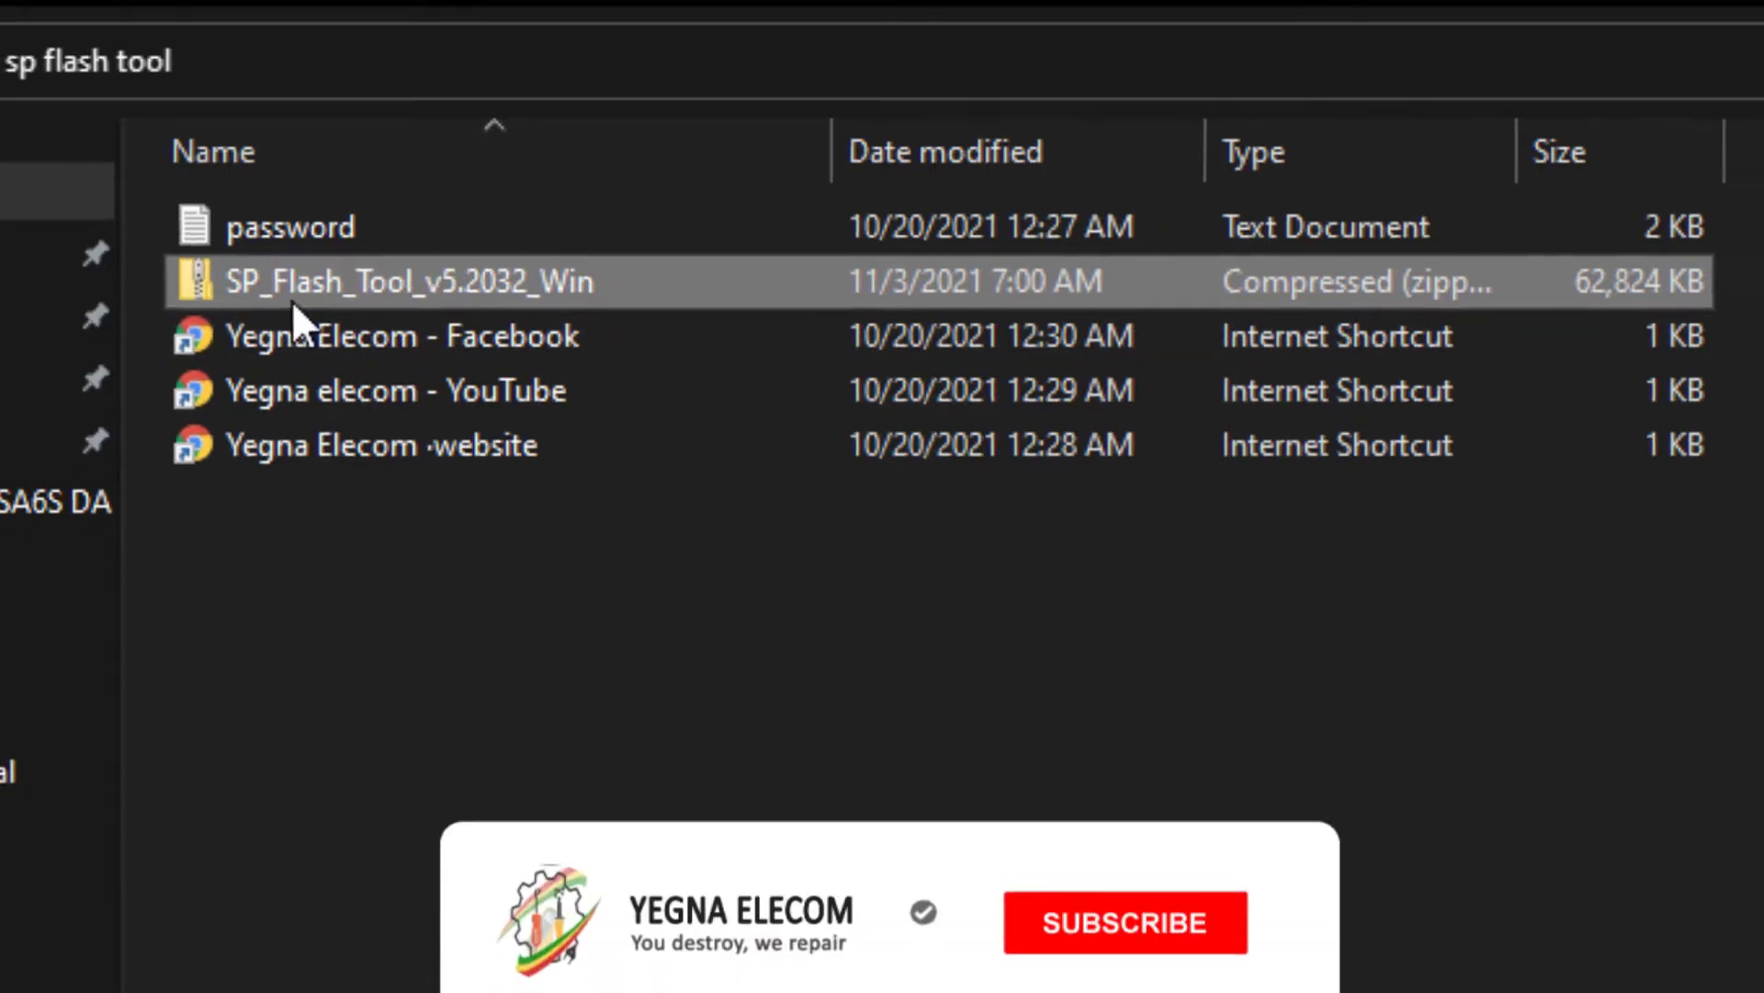
pyautogui.rightClick(293, 311)
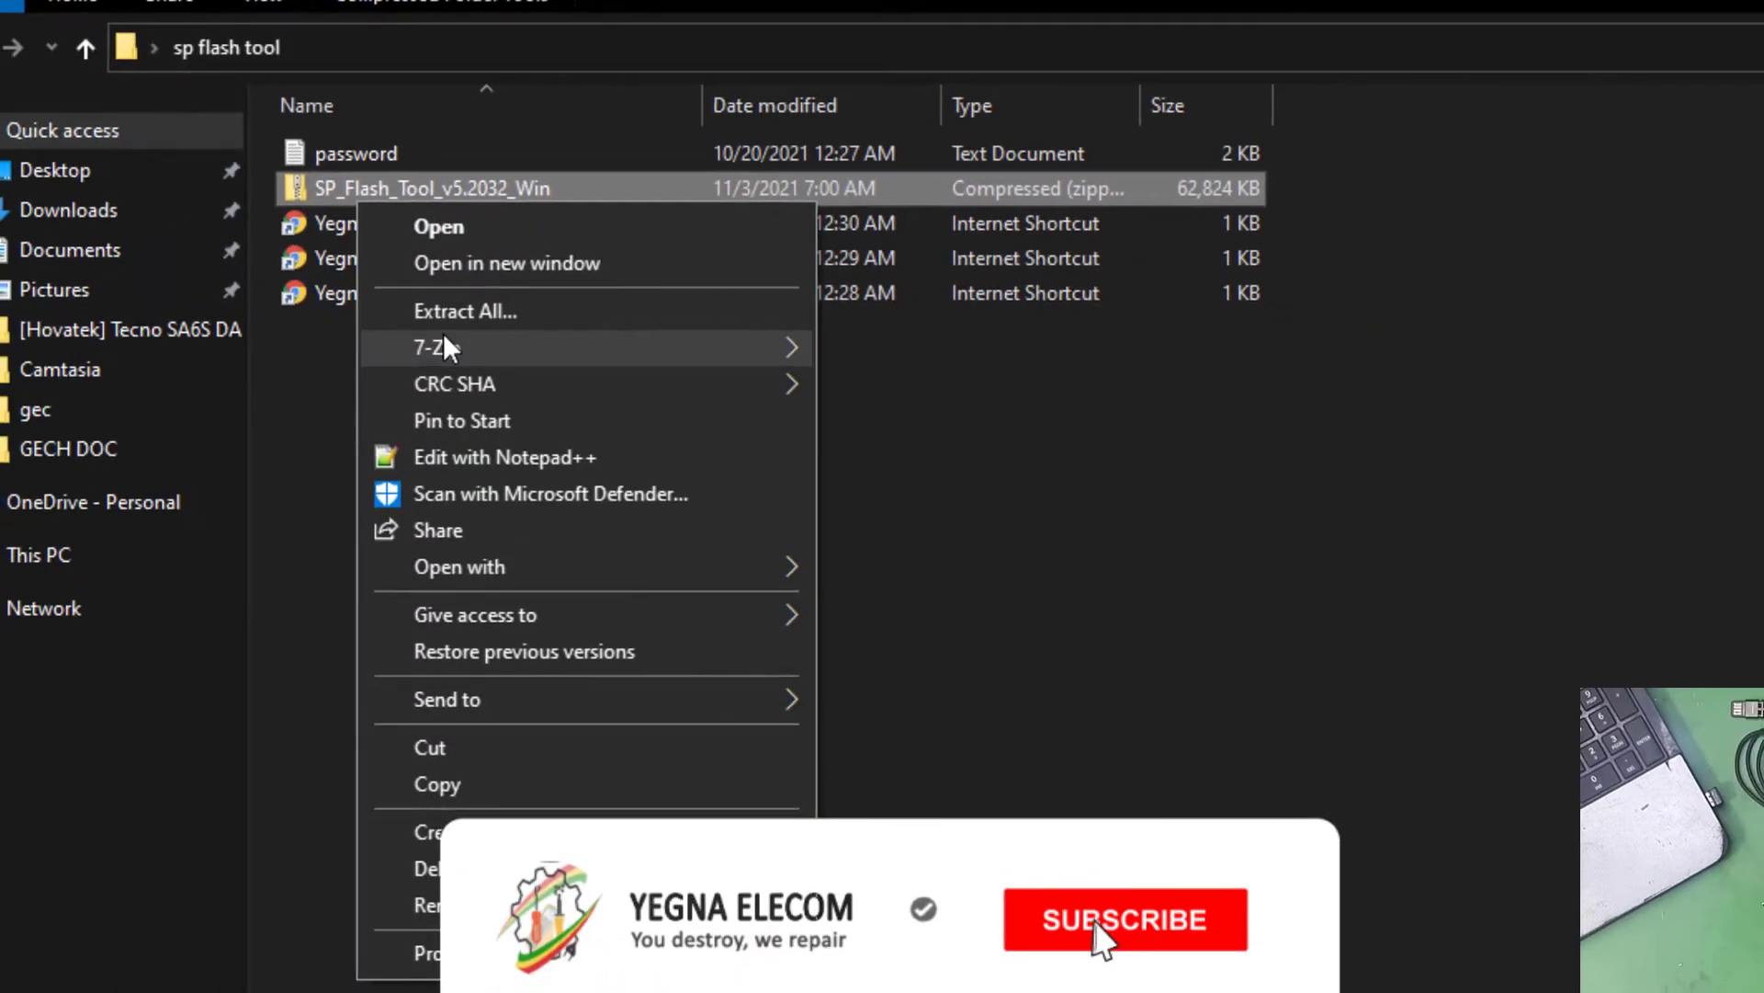
pyautogui.moveTo(443, 347)
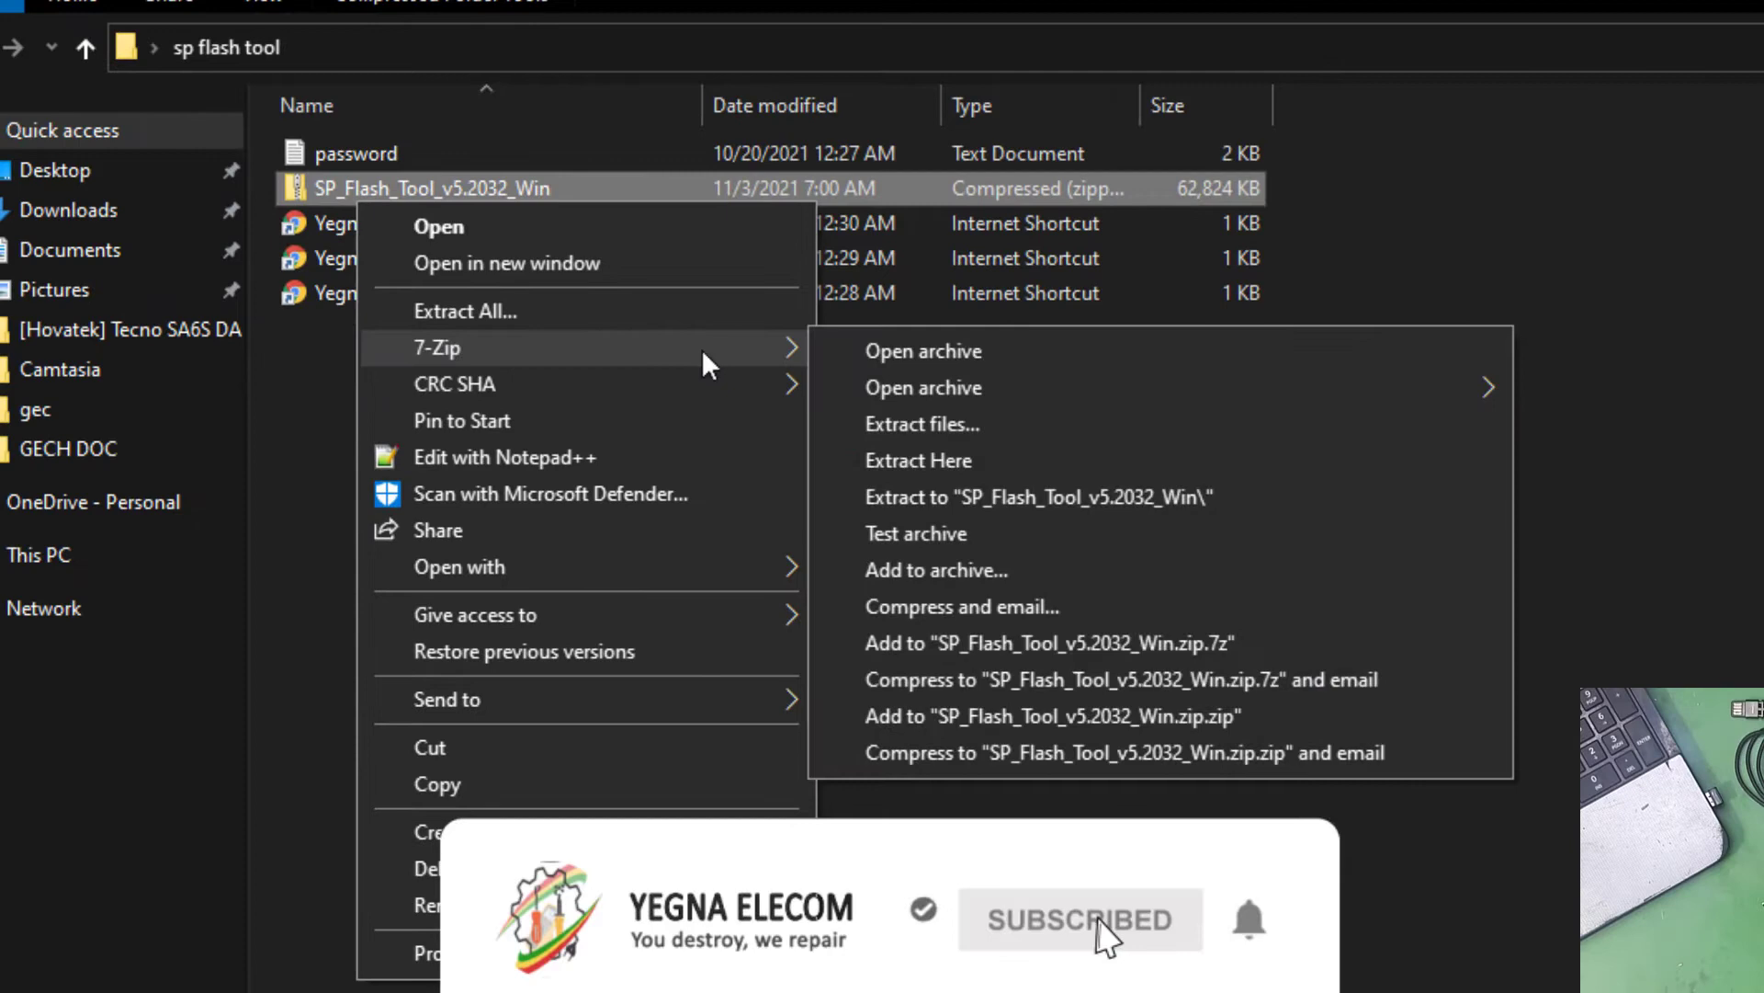
pyautogui.click(1018, 485)
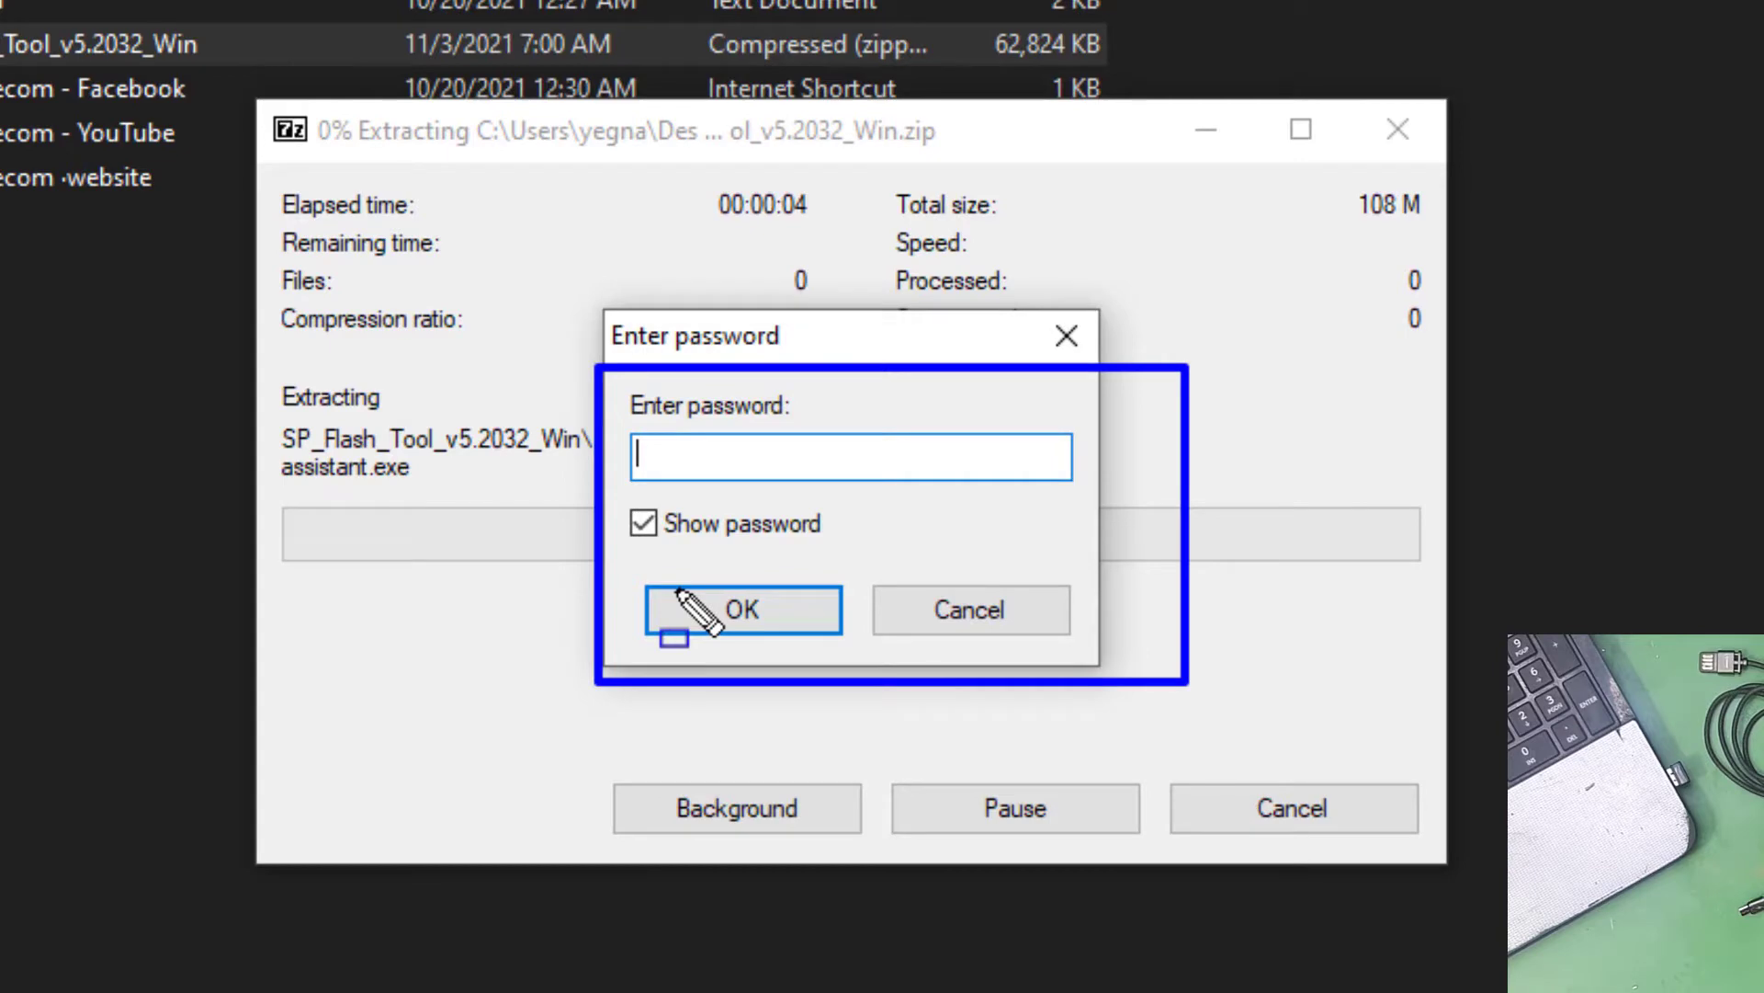
pyautogui.rightClick(715, 466)
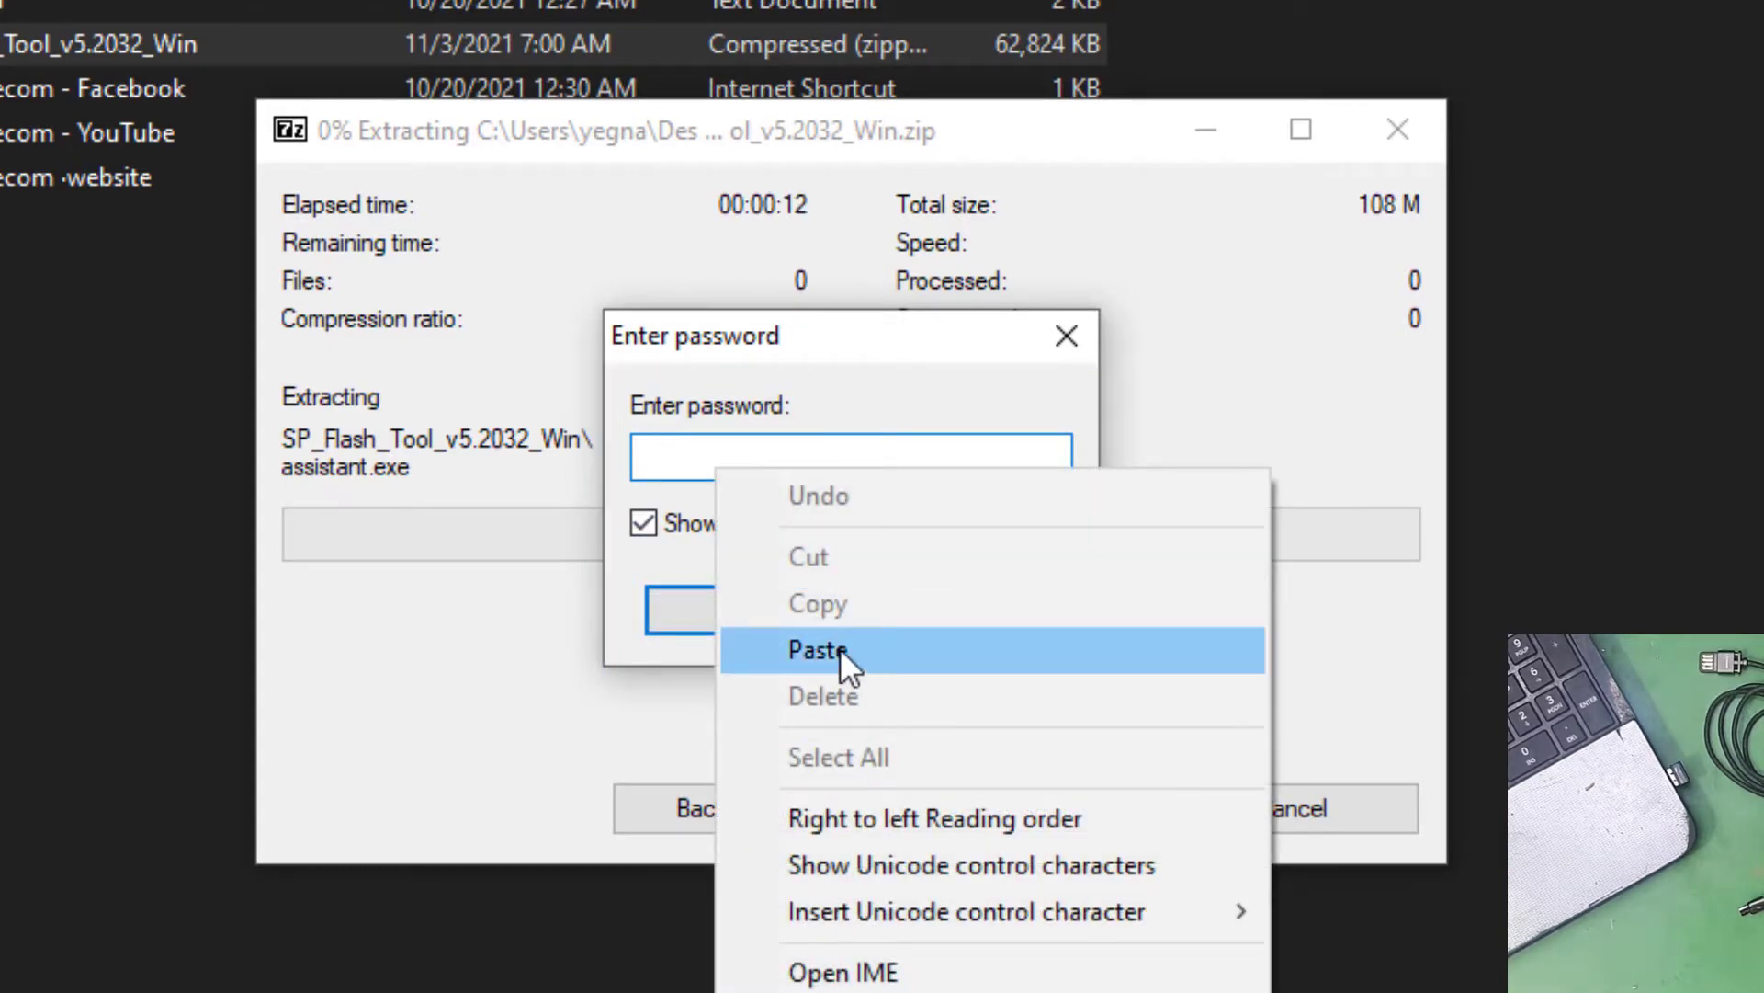
pyautogui.click(840, 648)
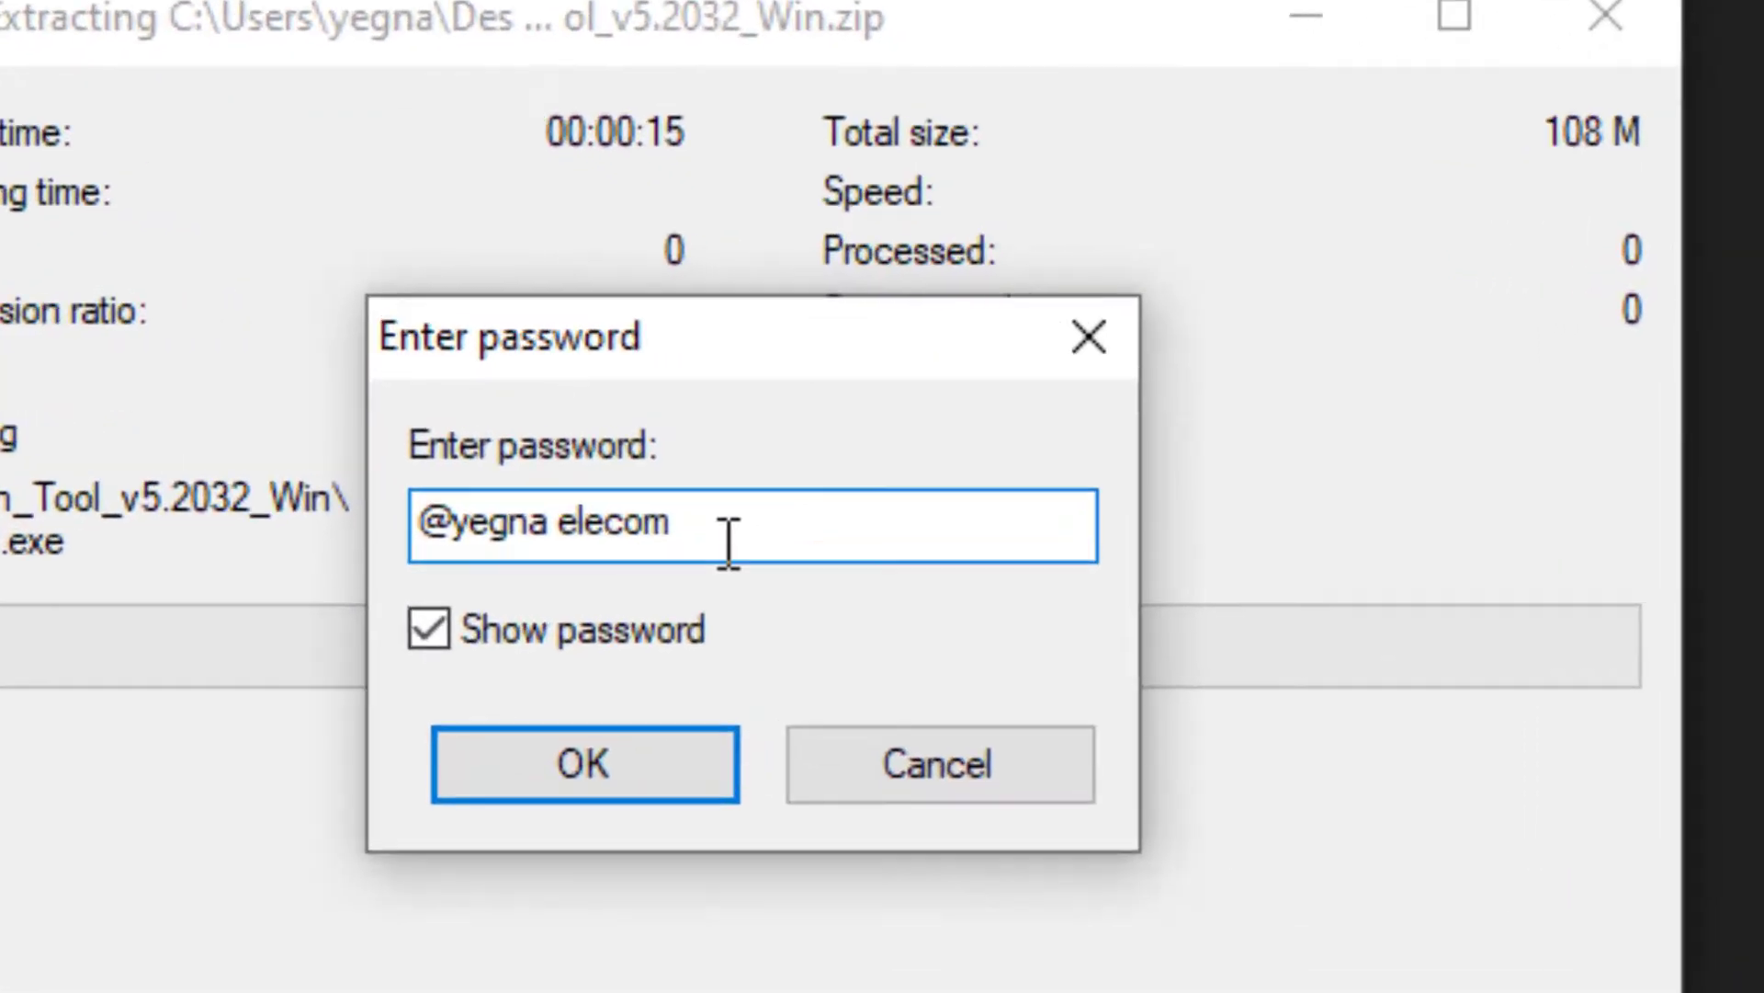
pyautogui.moveTo(832, 467); pyautogui.dragTo(654, 467)
pyautogui.moveTo(394, 570); pyautogui.dragTo(612, 505)
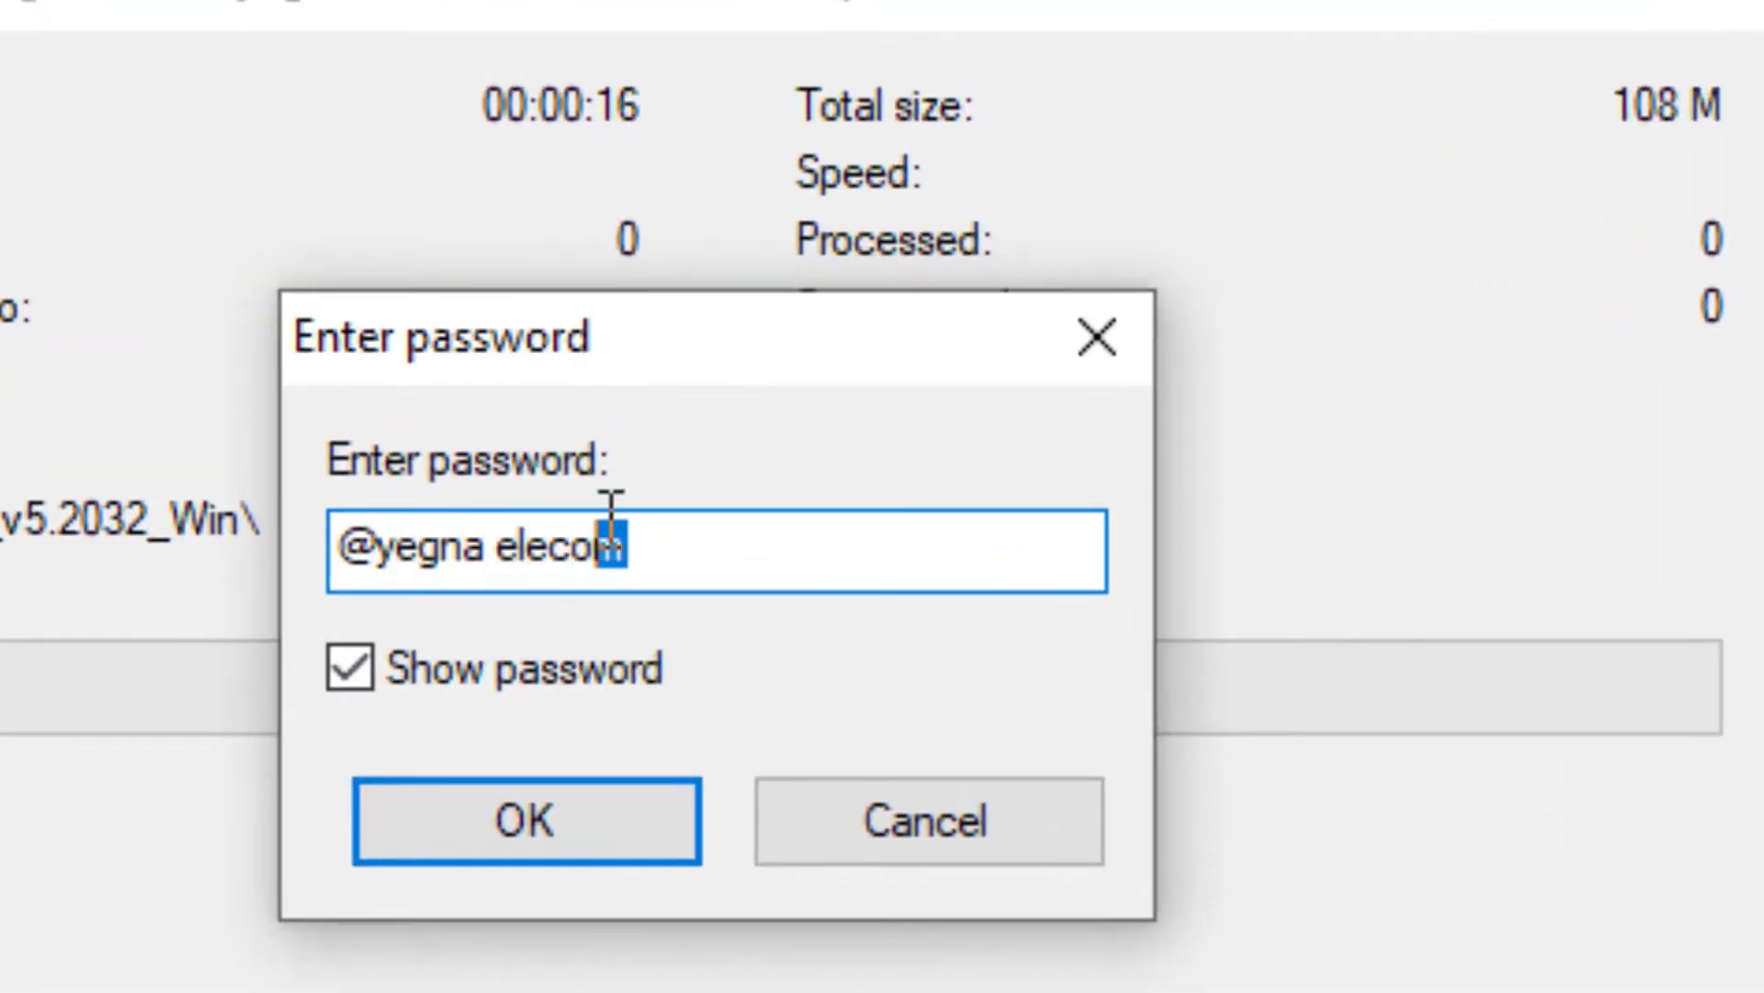
pyautogui.click(616, 685)
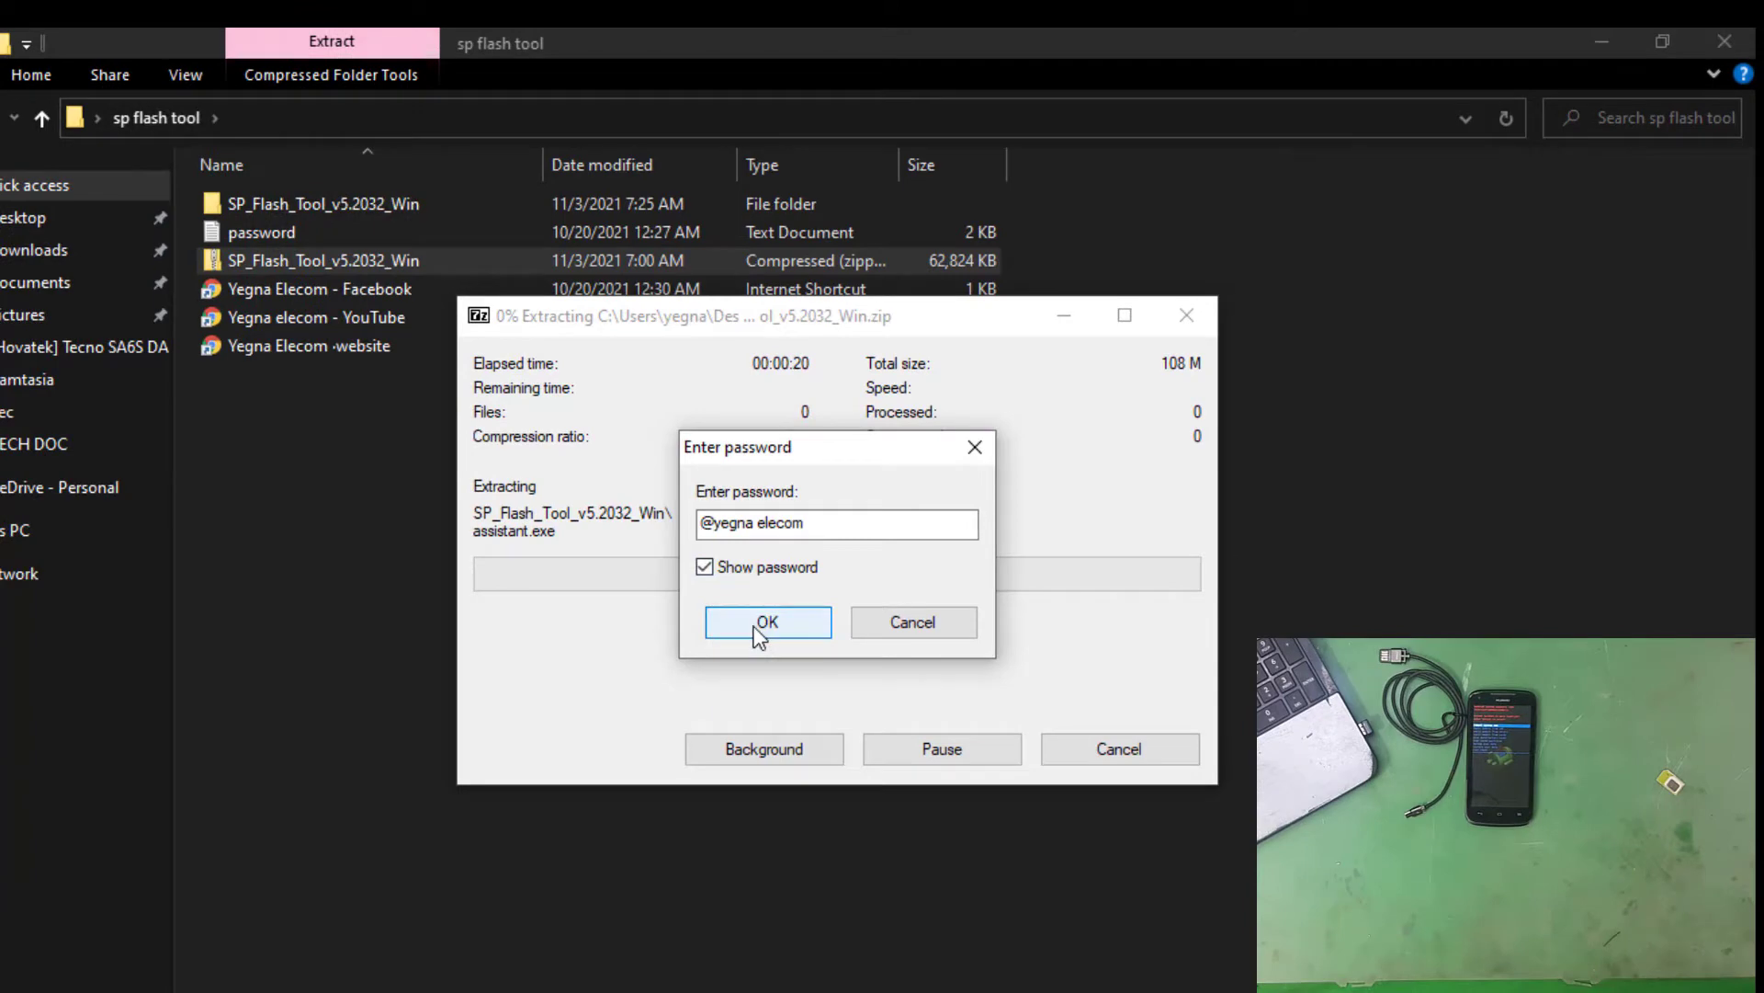
pyautogui.click(755, 629)
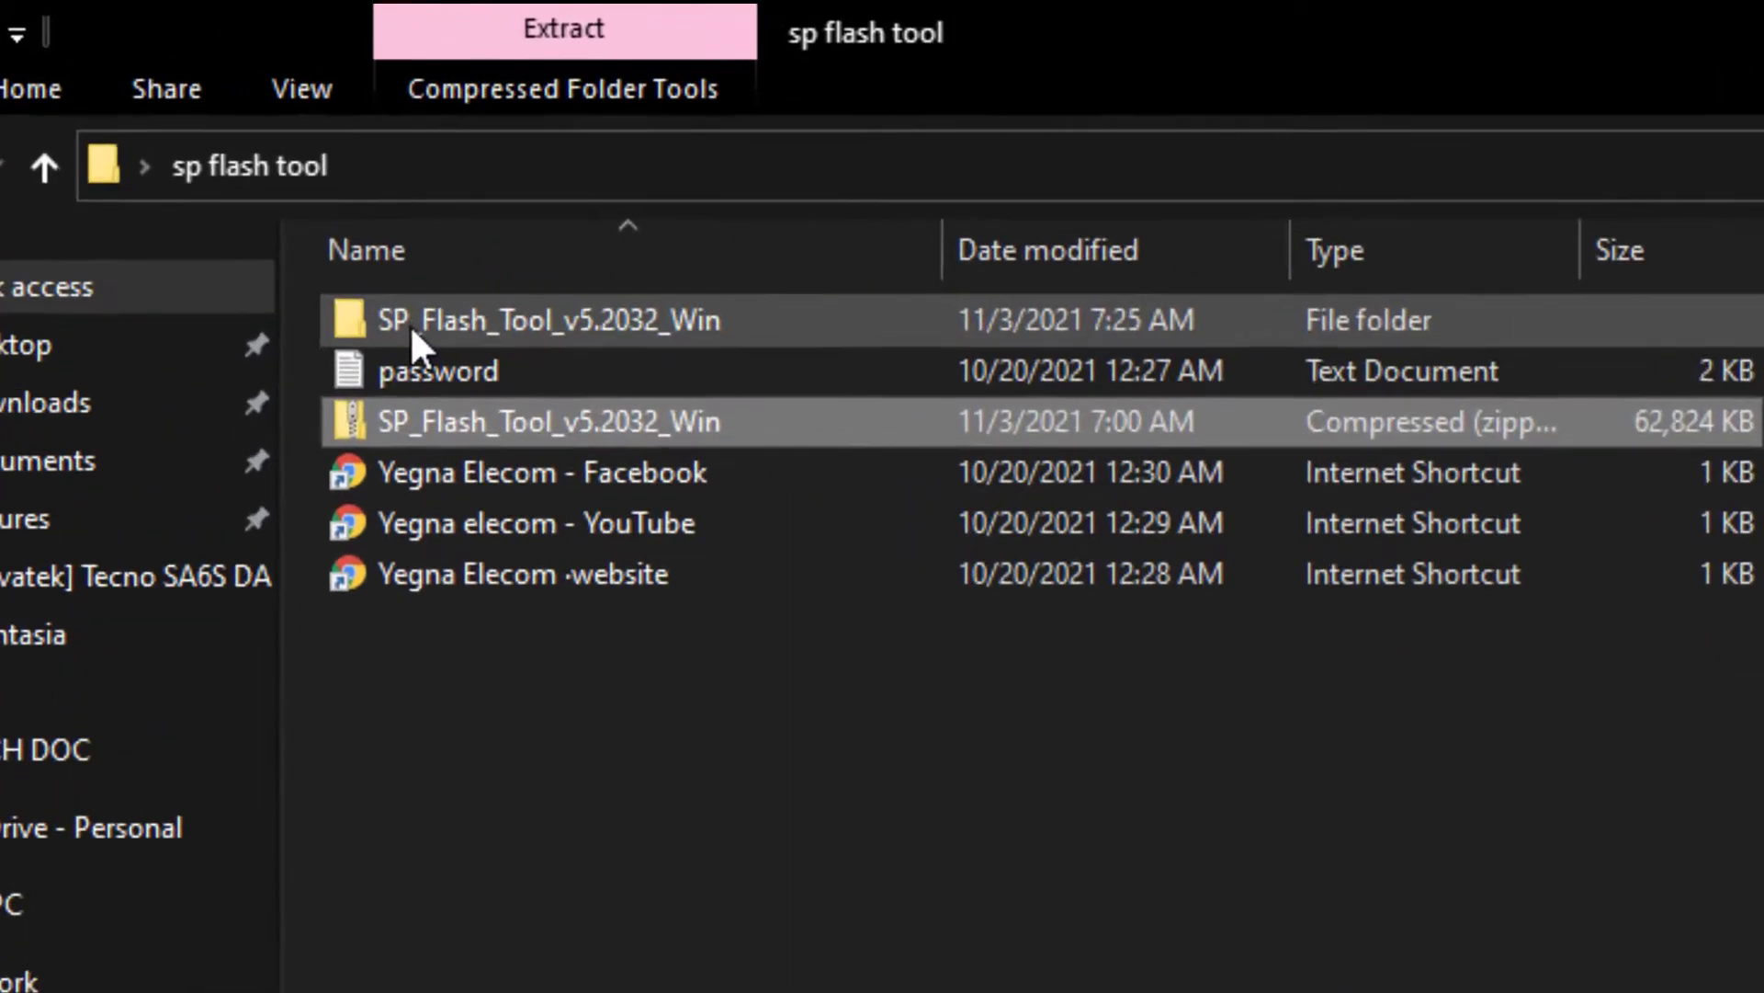
# Step: Open the extracted SP_Flash_Tool_v5.2032_Win folder and launch the flash_tool application
pyautogui.hotkey('ctrl', 'shift', 'd')
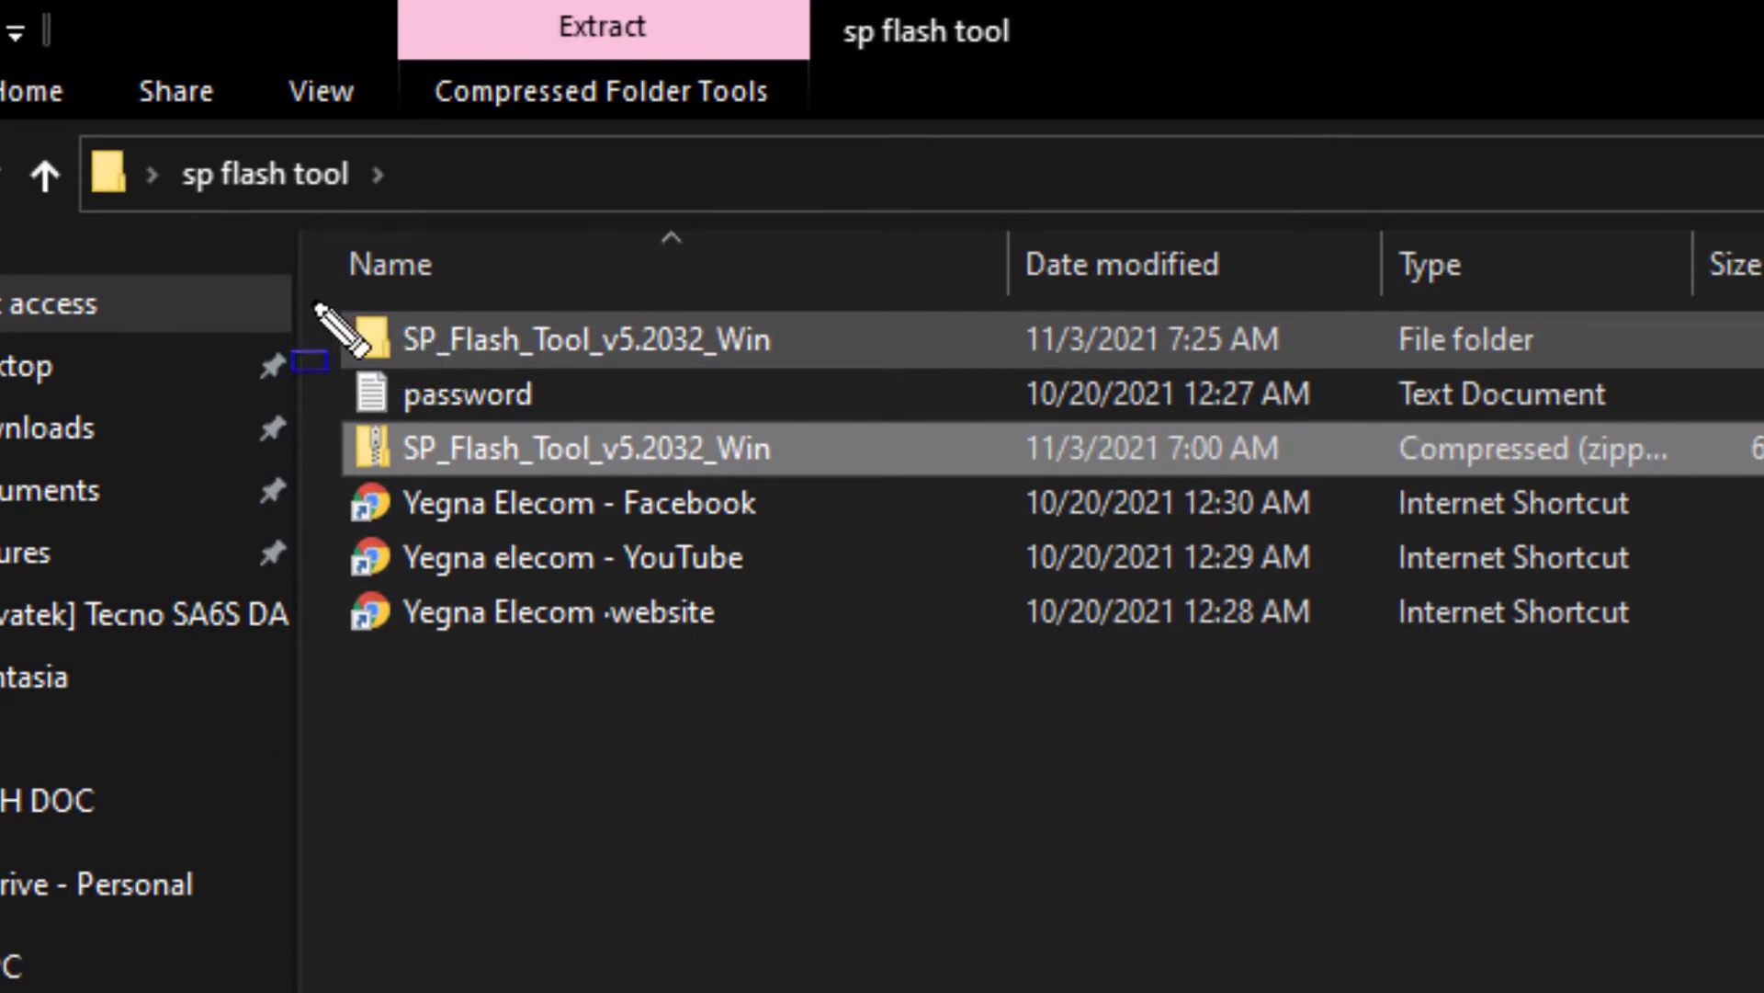
pyautogui.moveTo(320, 317)
pyautogui.mouseDown()
pyautogui.moveTo(433, 366)
pyautogui.moveTo(821, 377)
pyautogui.mouseUp()
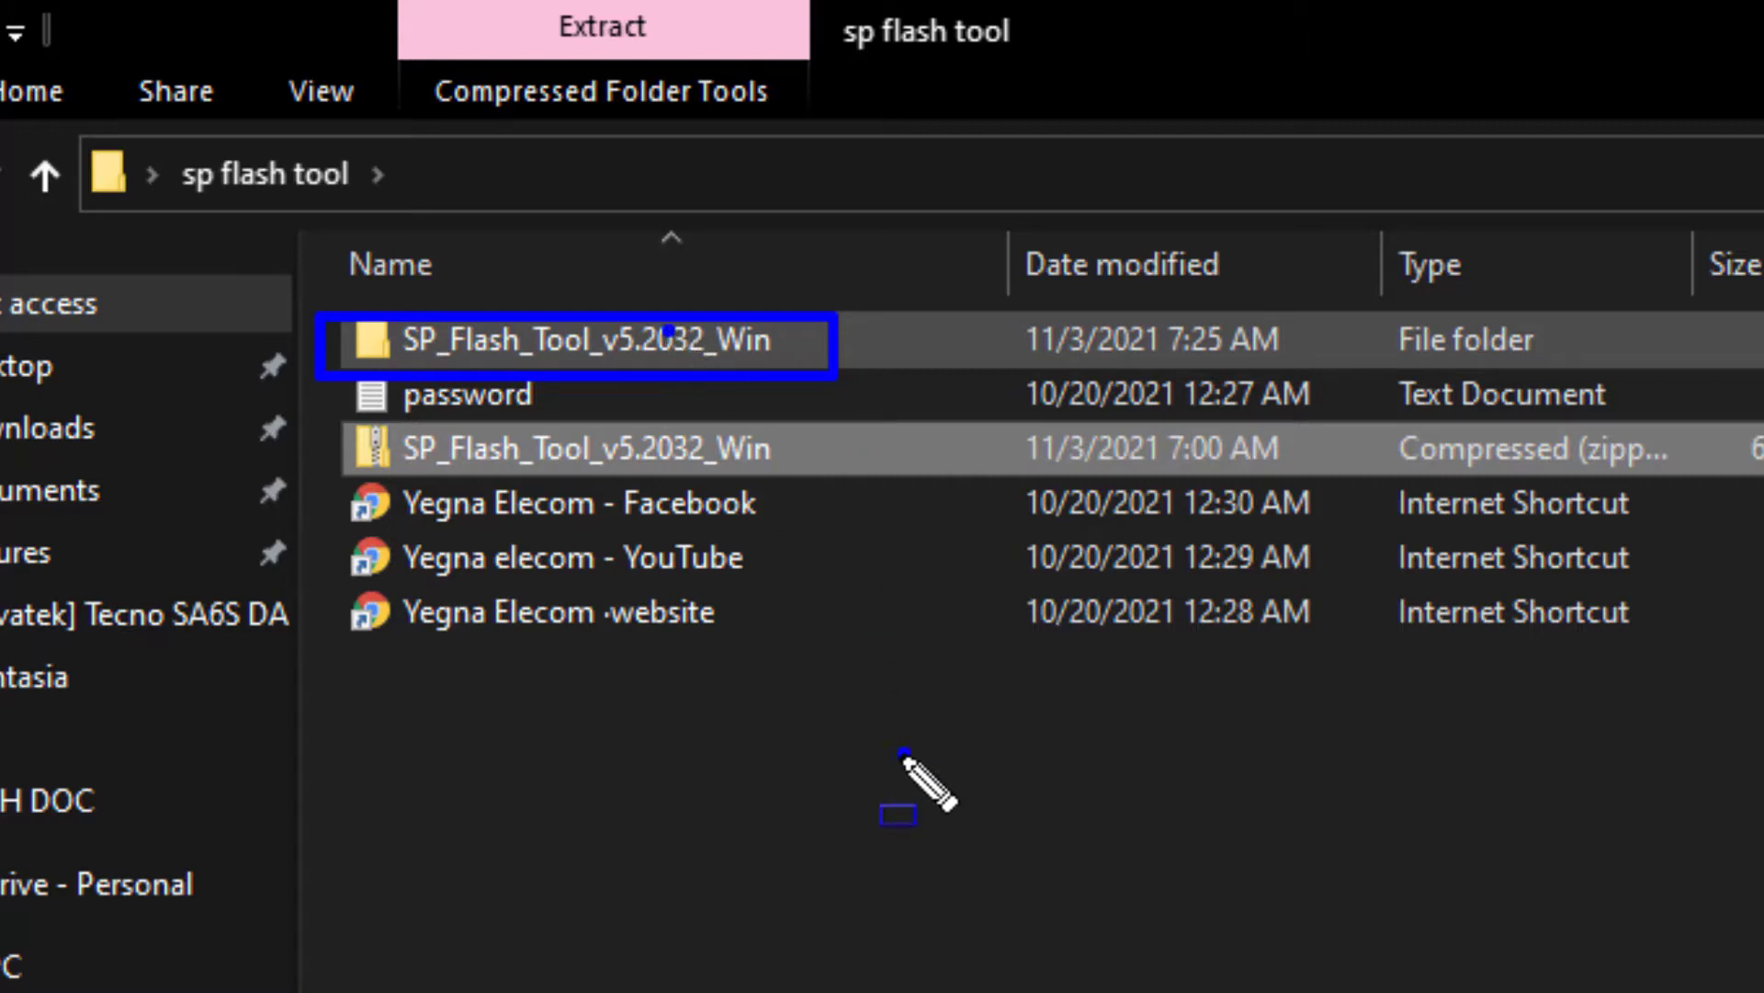
pyautogui.press('Escape')
pyautogui.doubleClick(583, 347)
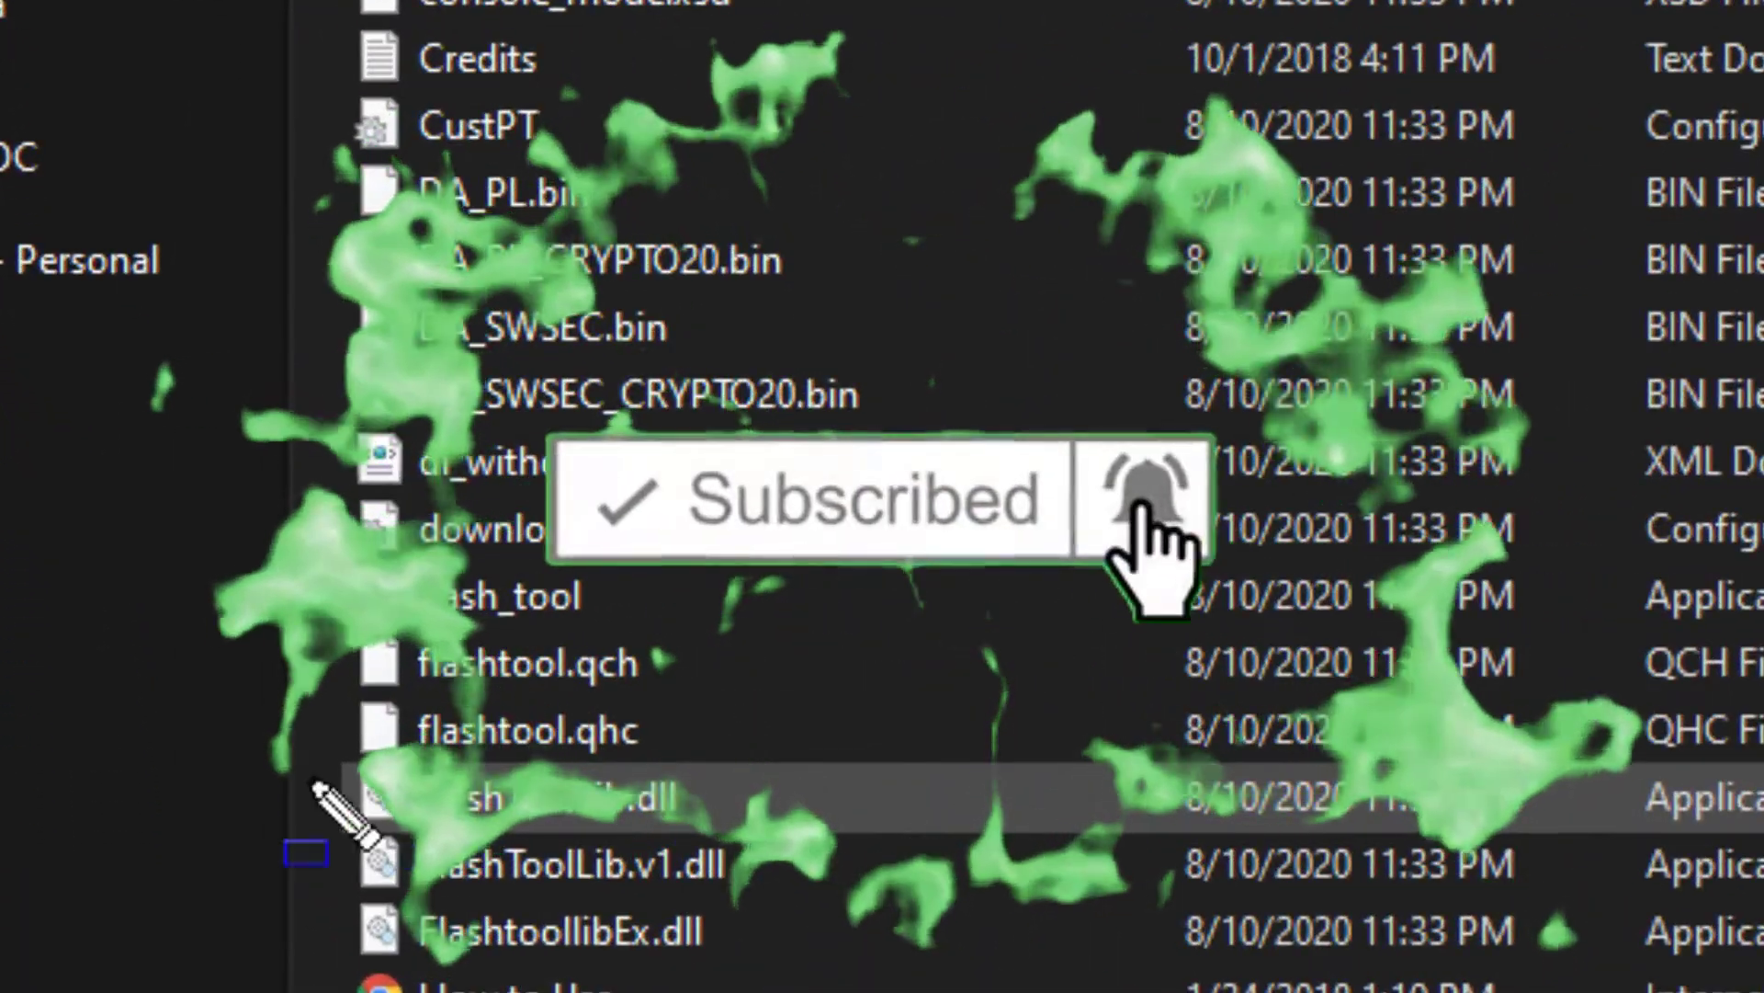
pyautogui.moveTo(303, 533)
pyautogui.mouseDown()
pyautogui.moveTo(496, 593)
pyautogui.moveTo(579, 676)
pyautogui.moveTo(889, 713)
pyautogui.moveTo(885, 659)
pyautogui.mouseUp()
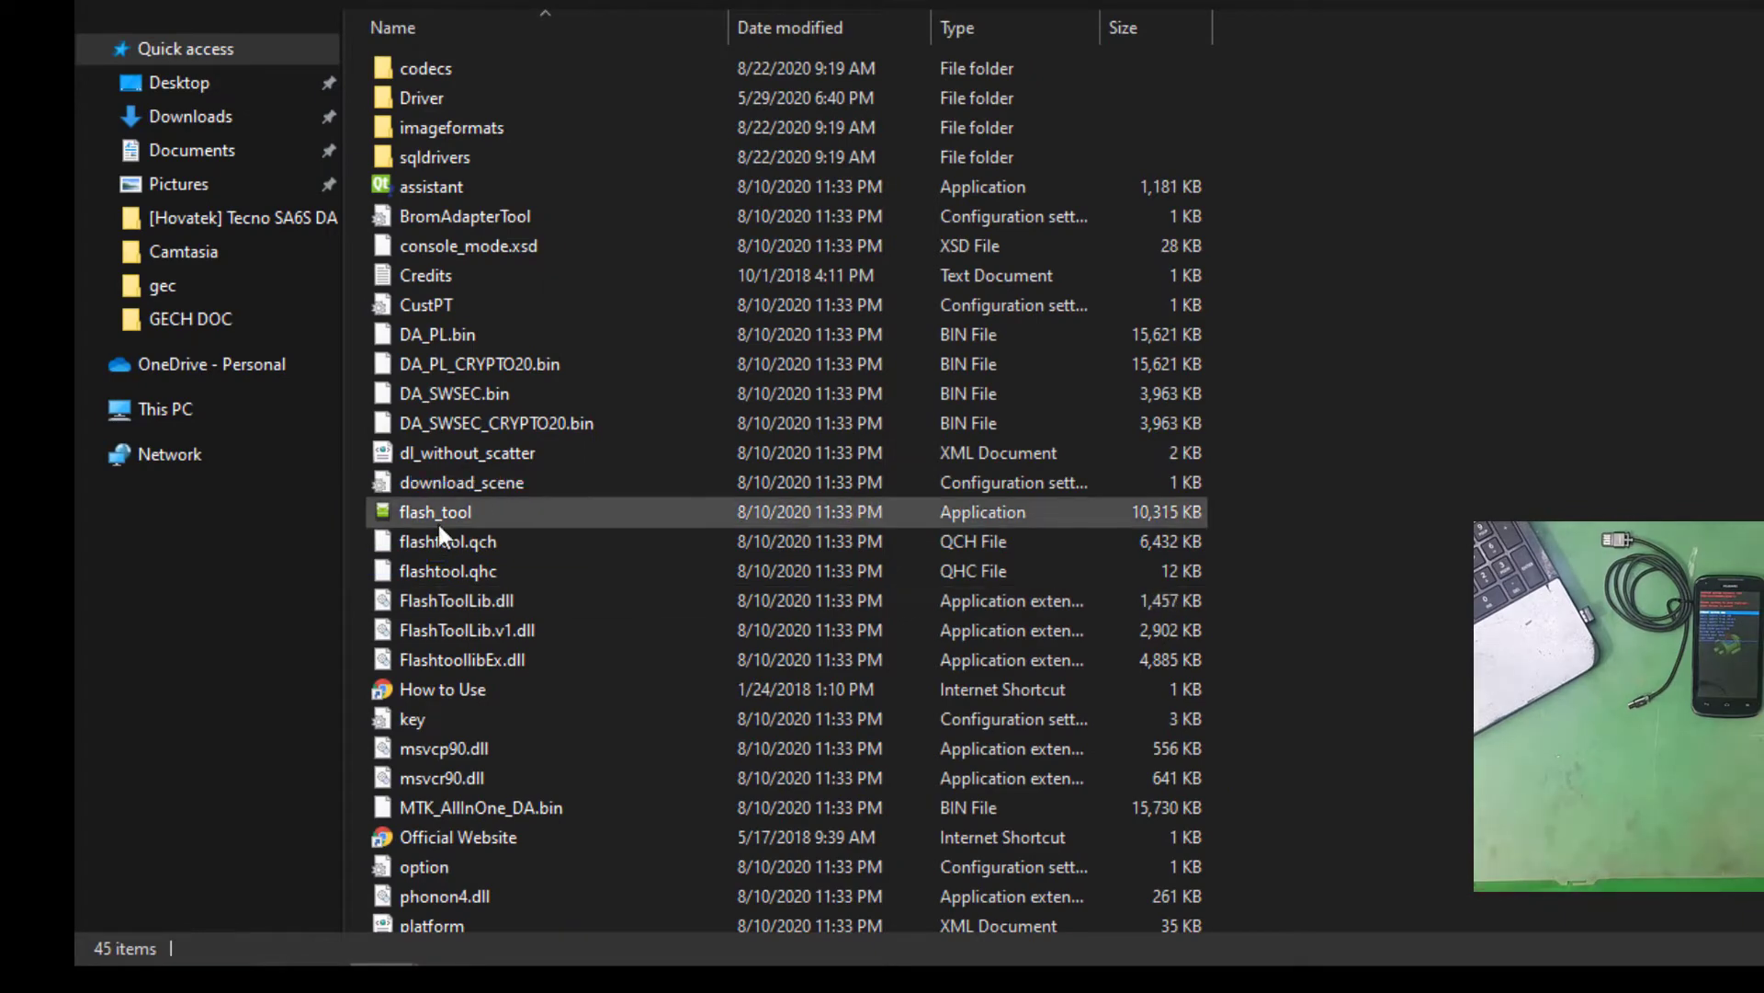
pyautogui.doubleClick(440, 509)
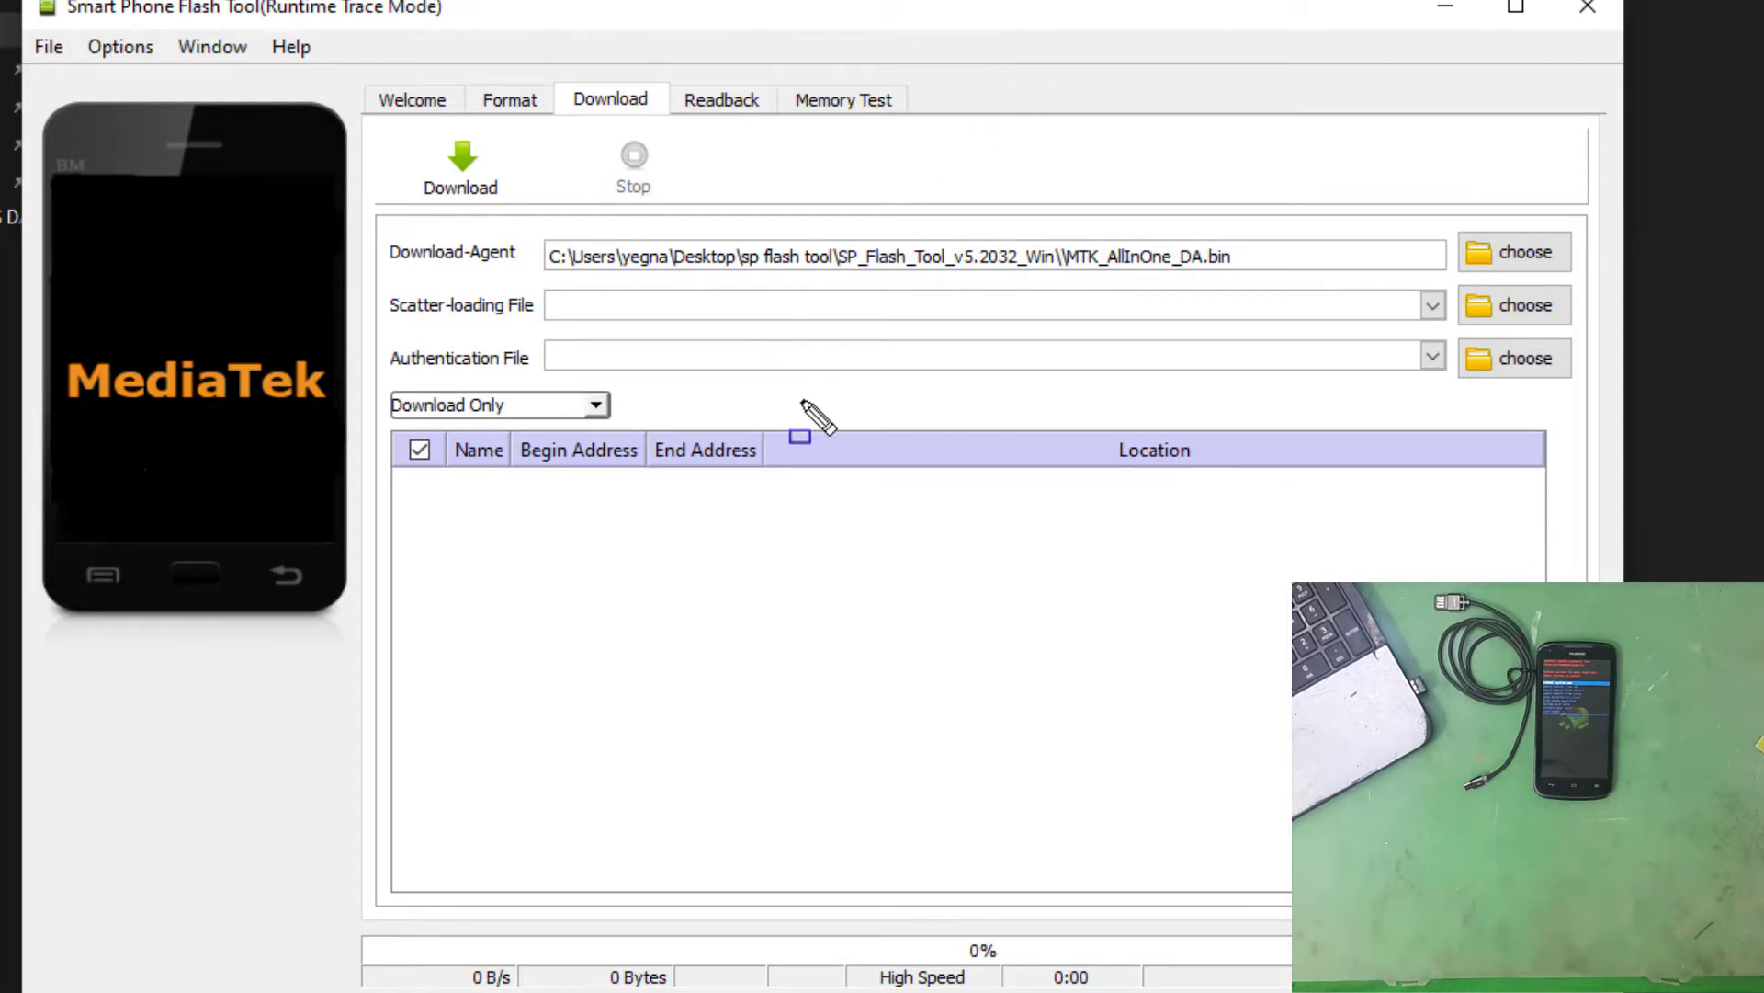
# Step: Minimize the flash tool and its folder window to return to the desktop
pyautogui.click(1459, 17)
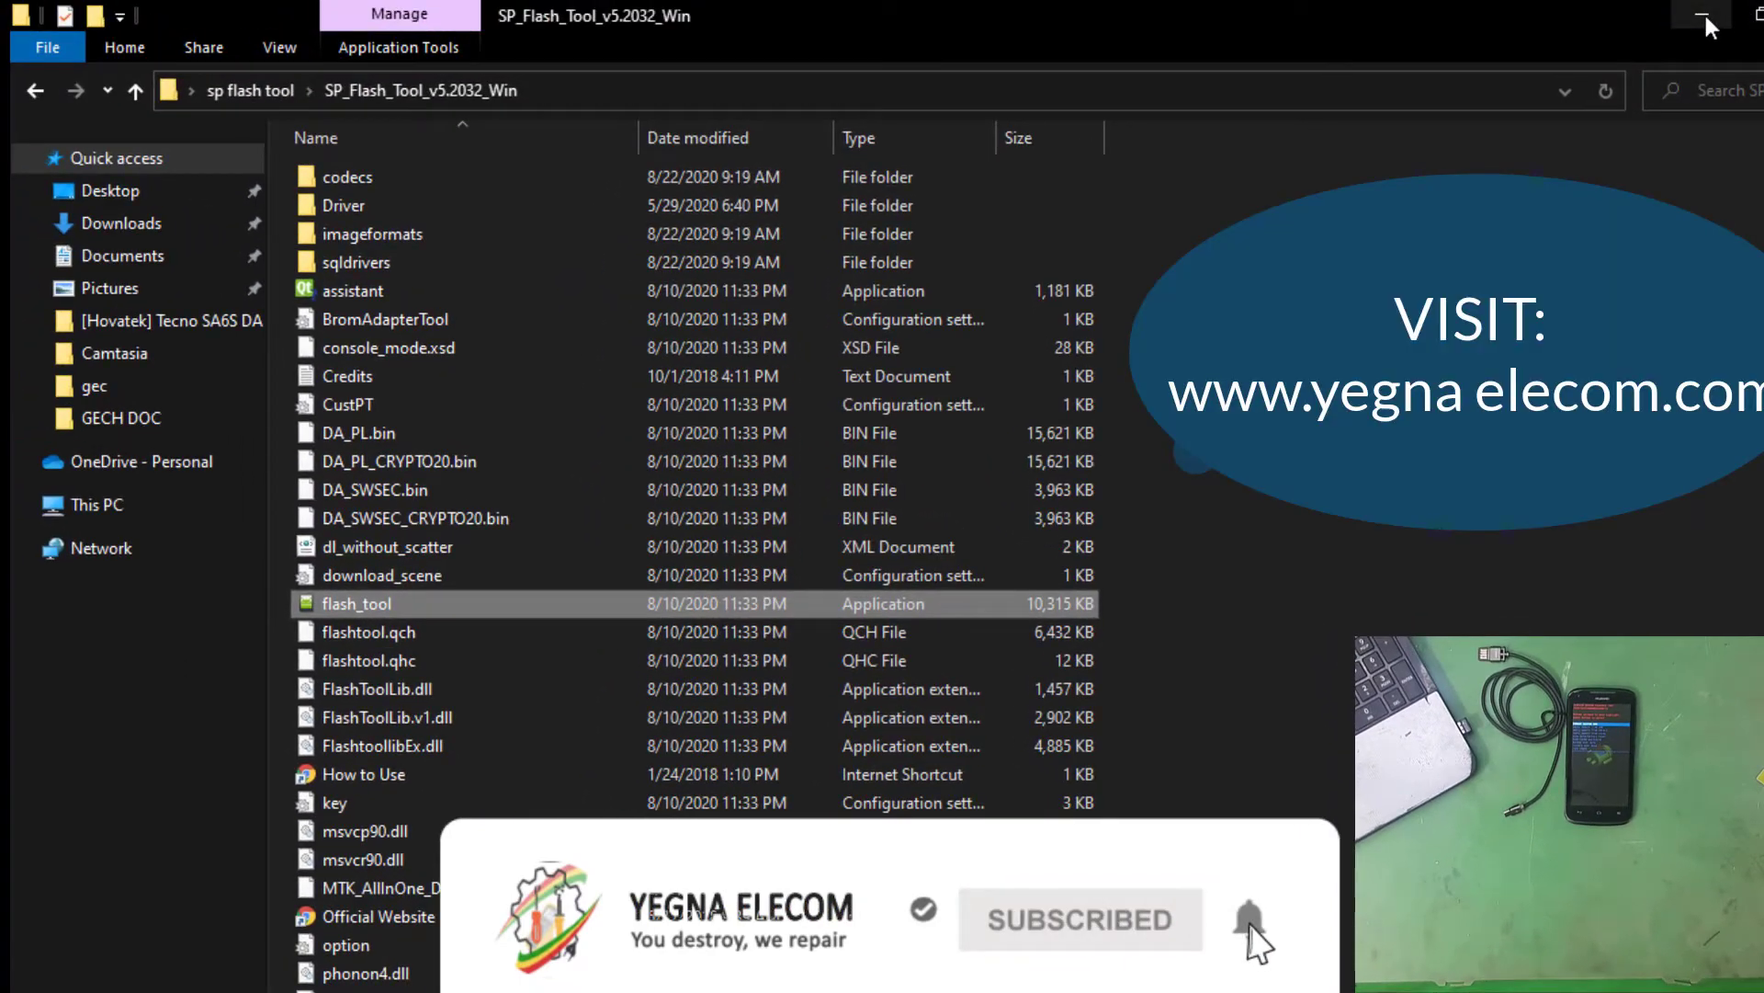
pyautogui.click(1703, 19)
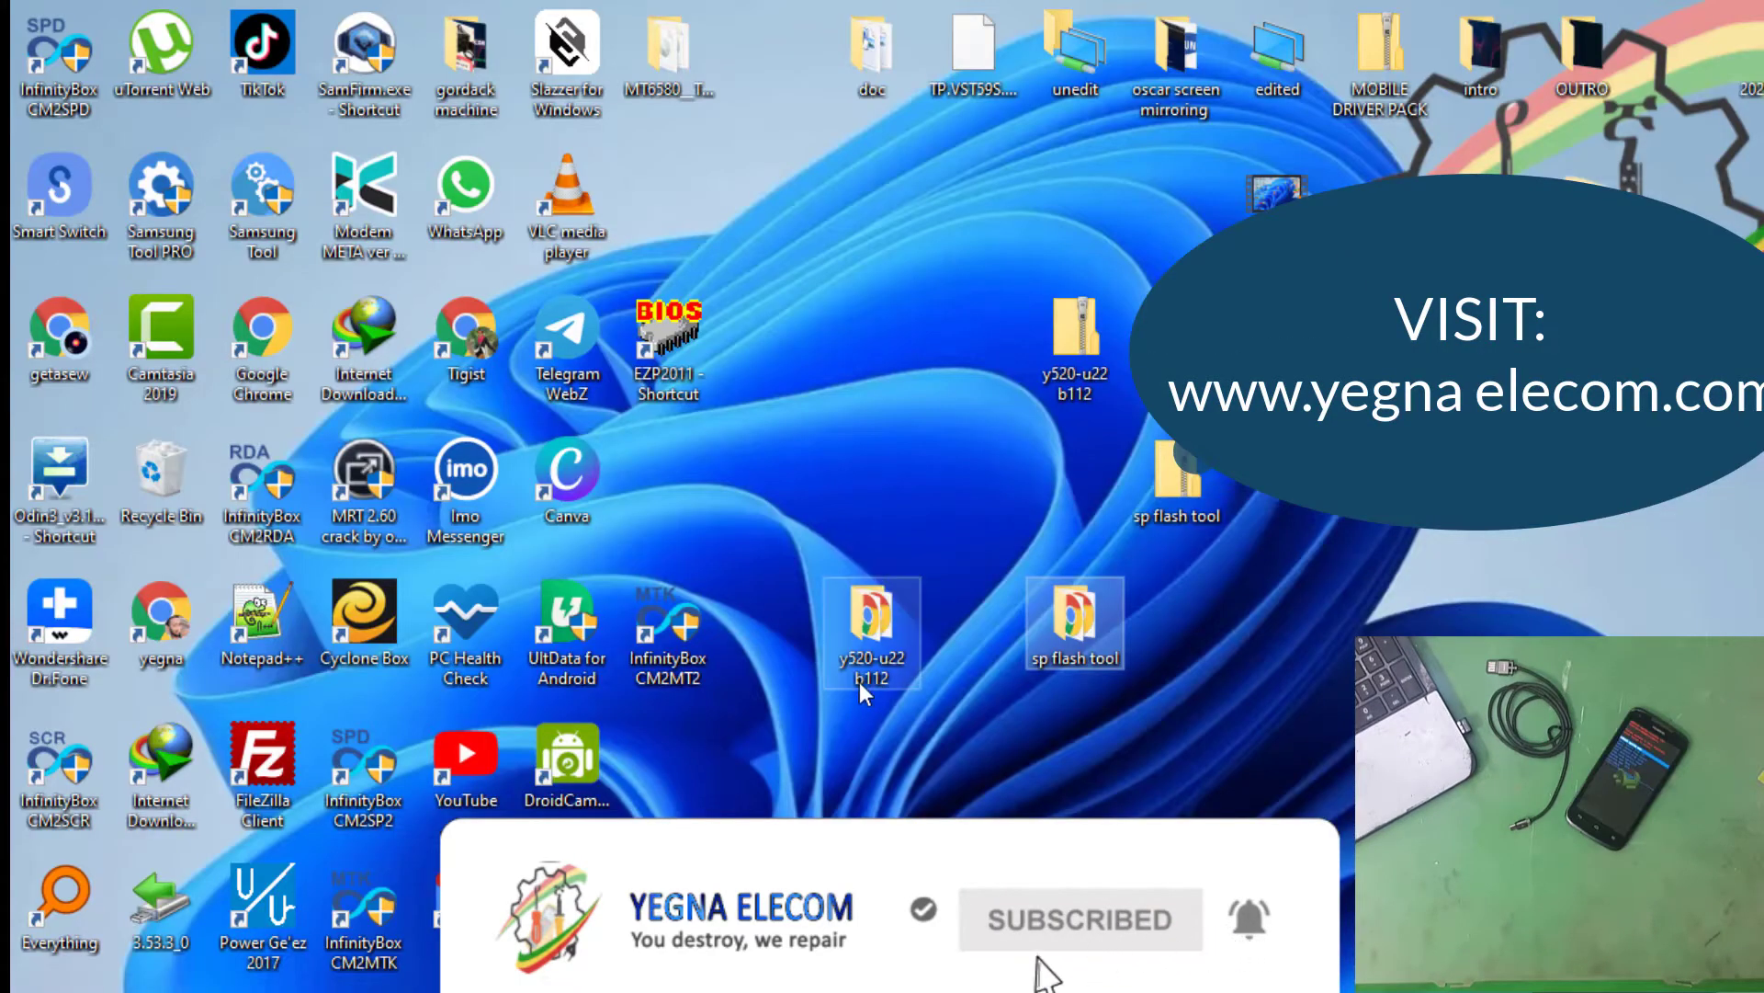
# Step: Open the password document in the y520-u22 b112 folder, copy the file password from it and close the document
pyautogui.doubleClick(871, 634)
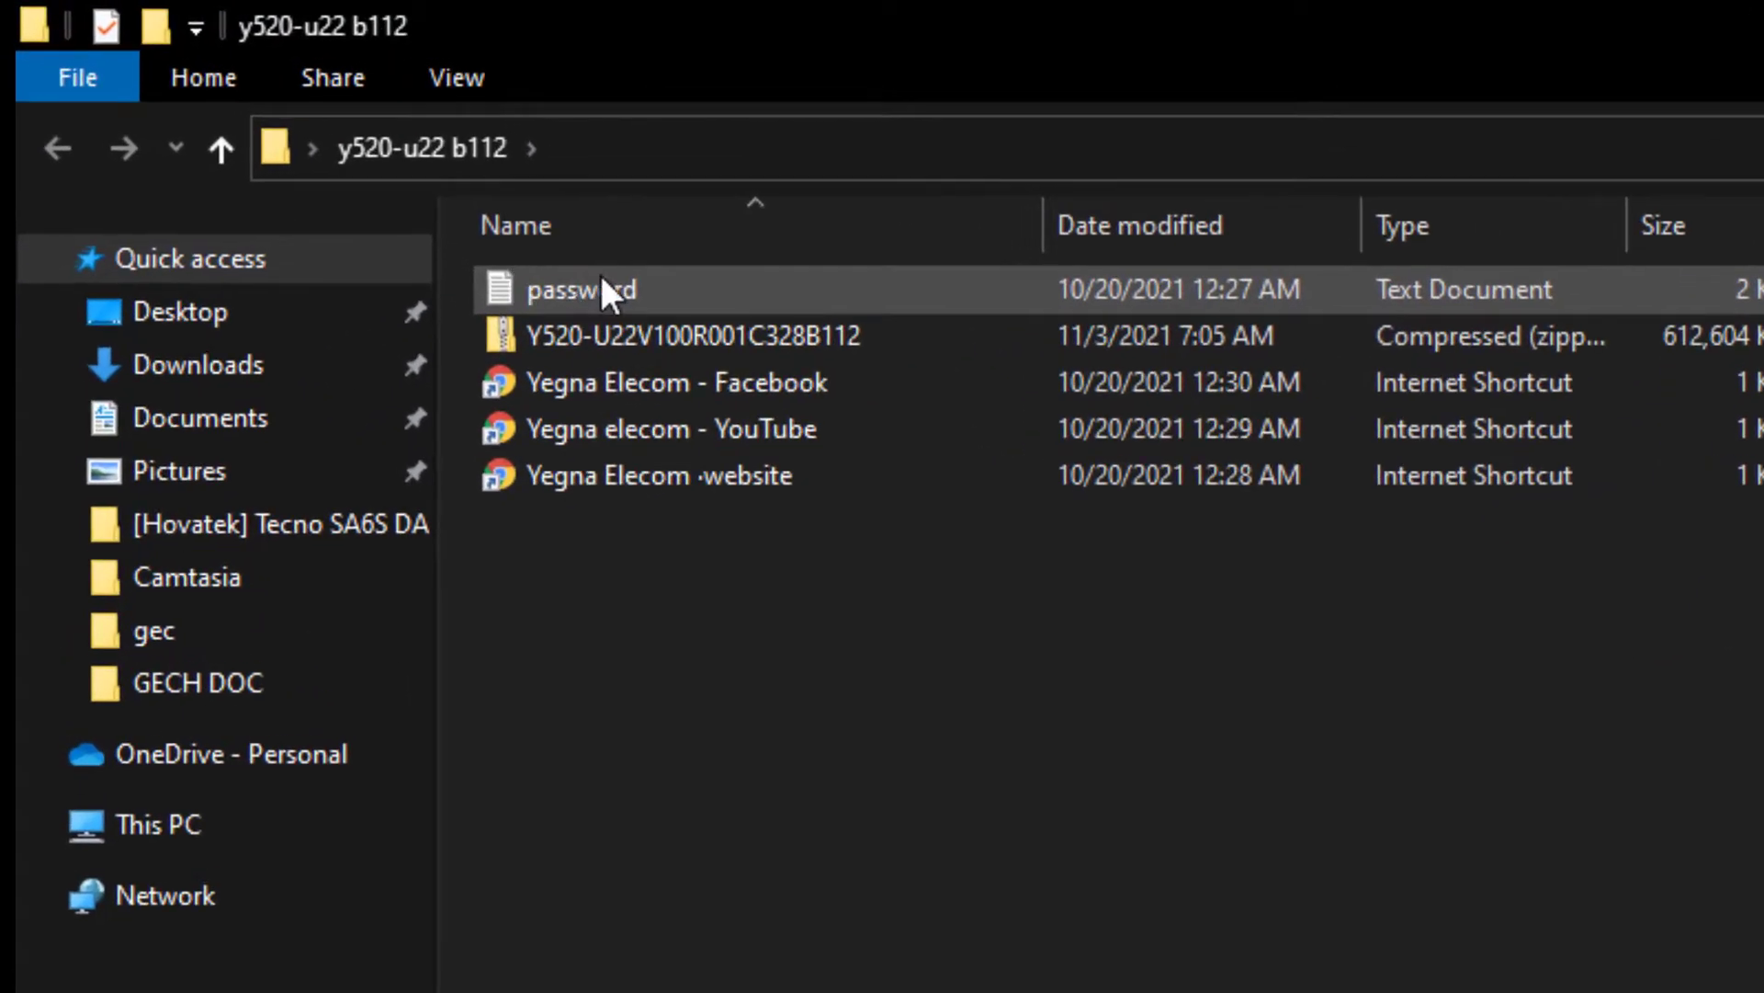
pyautogui.doubleClick(583, 292)
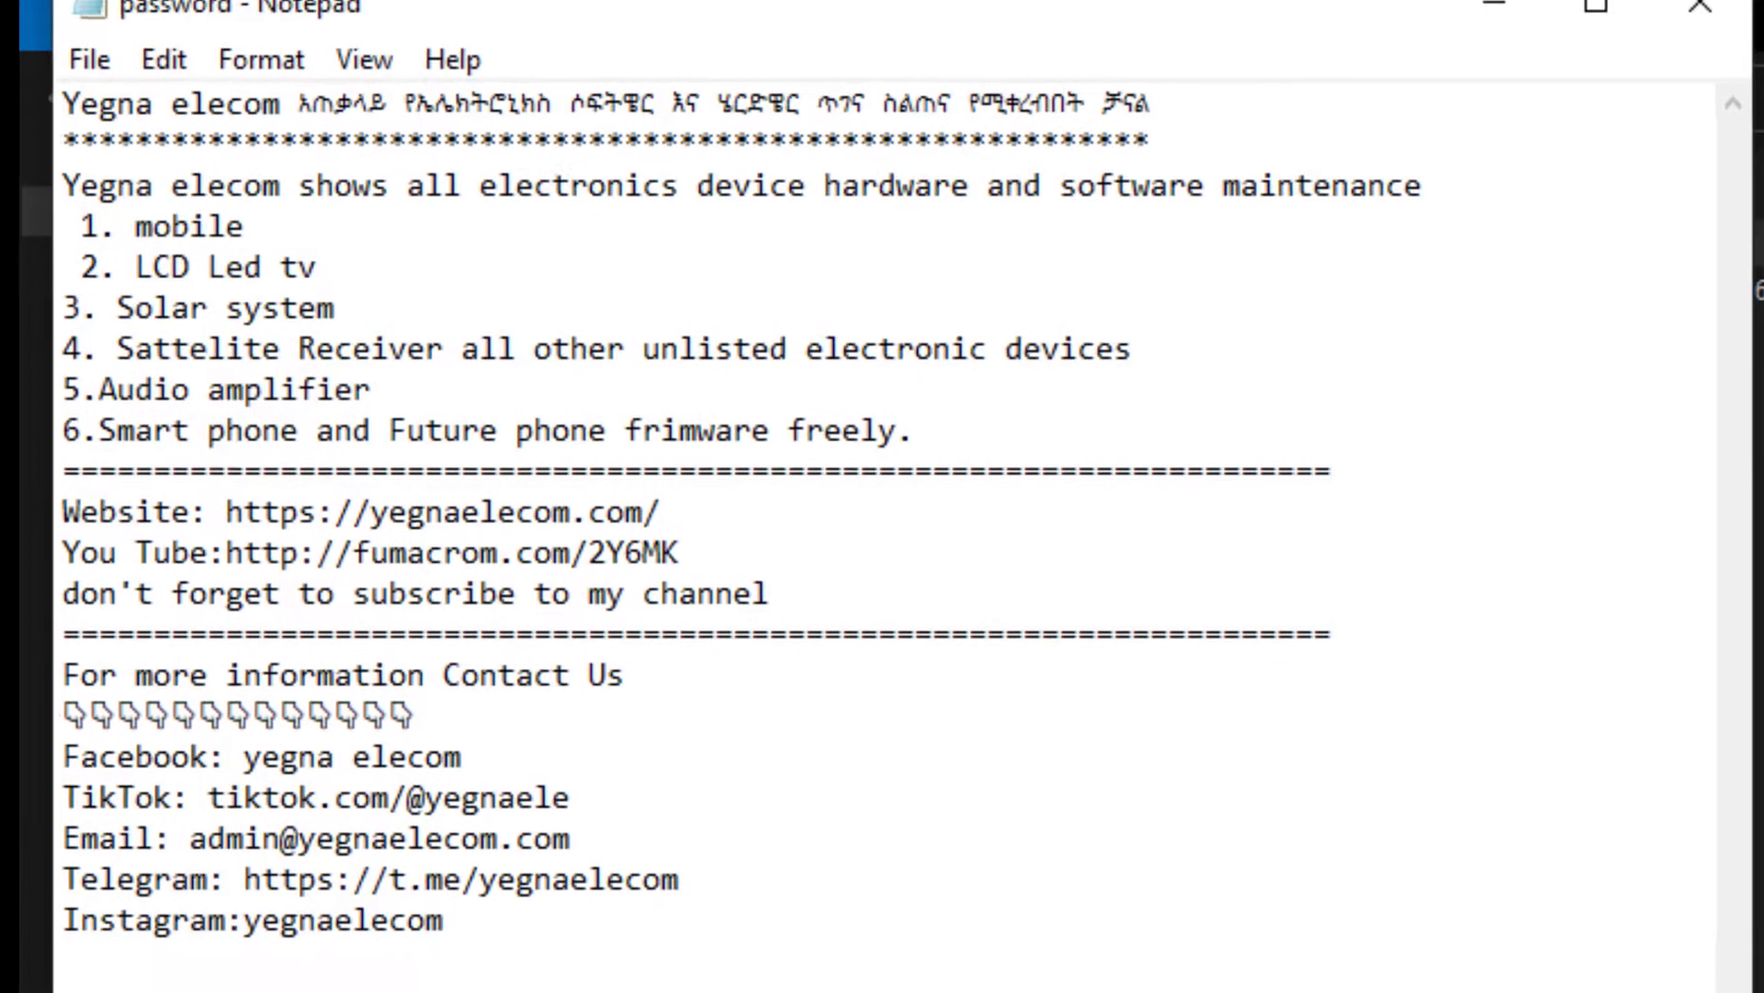
pyautogui.moveTo(477, 796); pyautogui.dragTo(798, 802)
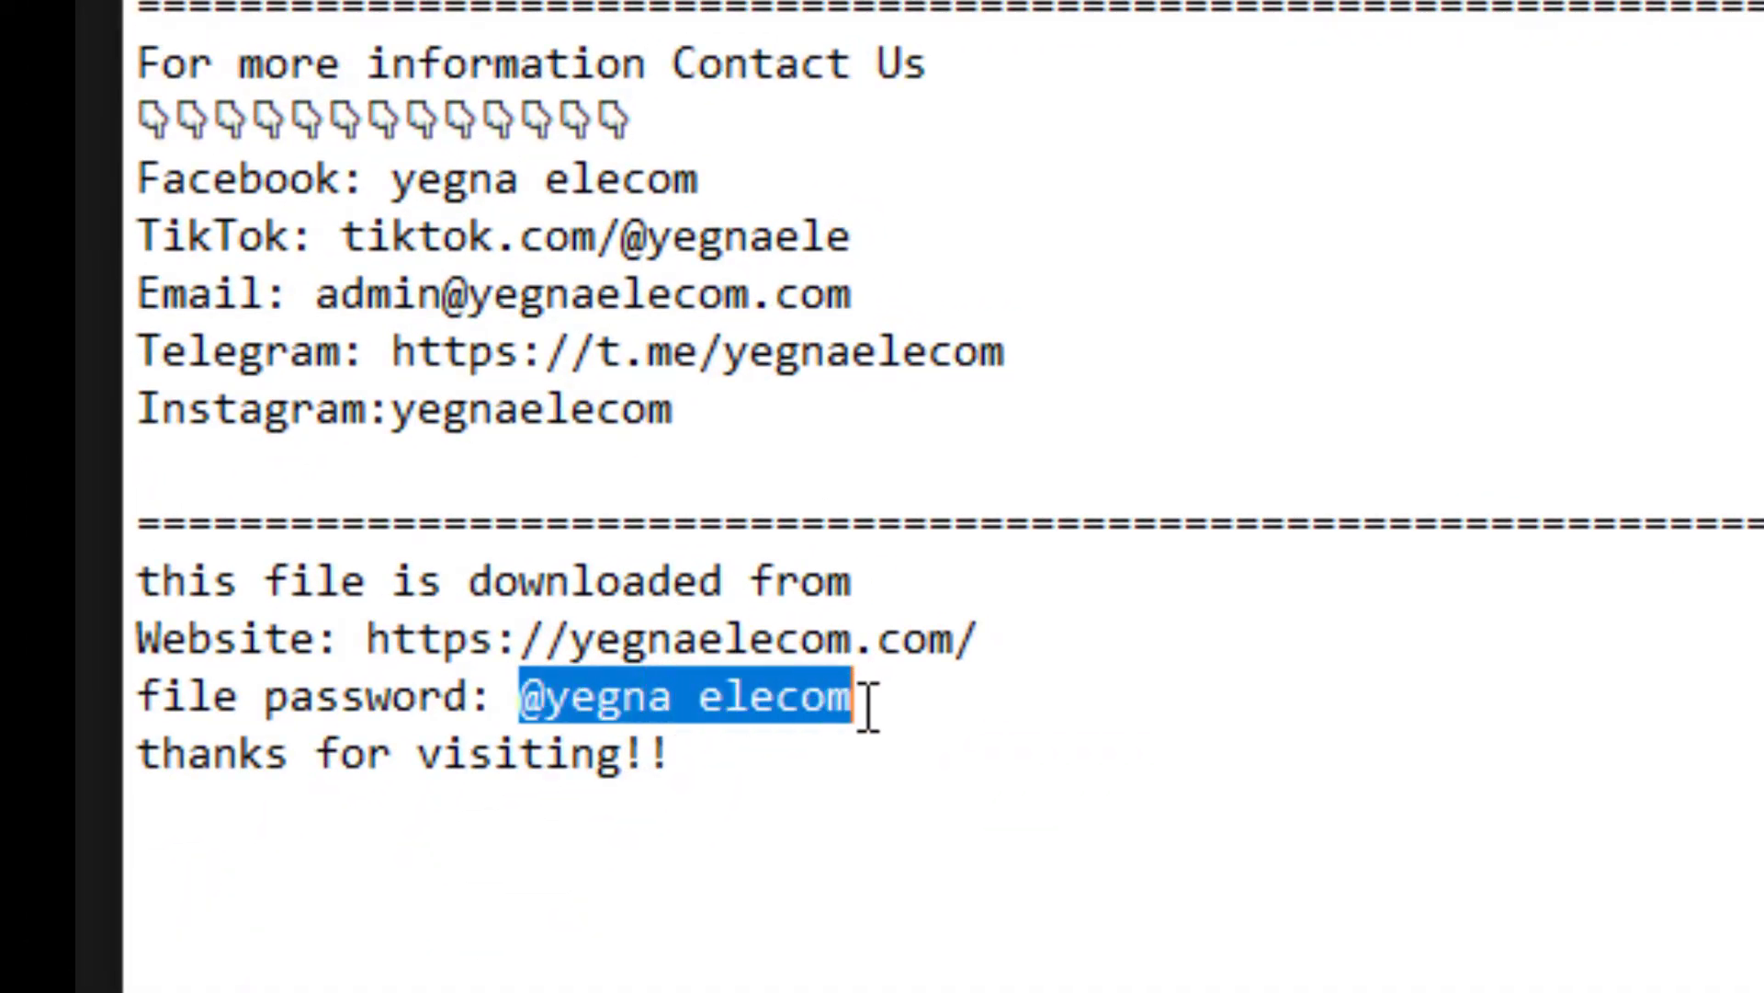
pyautogui.rightClick(825, 696)
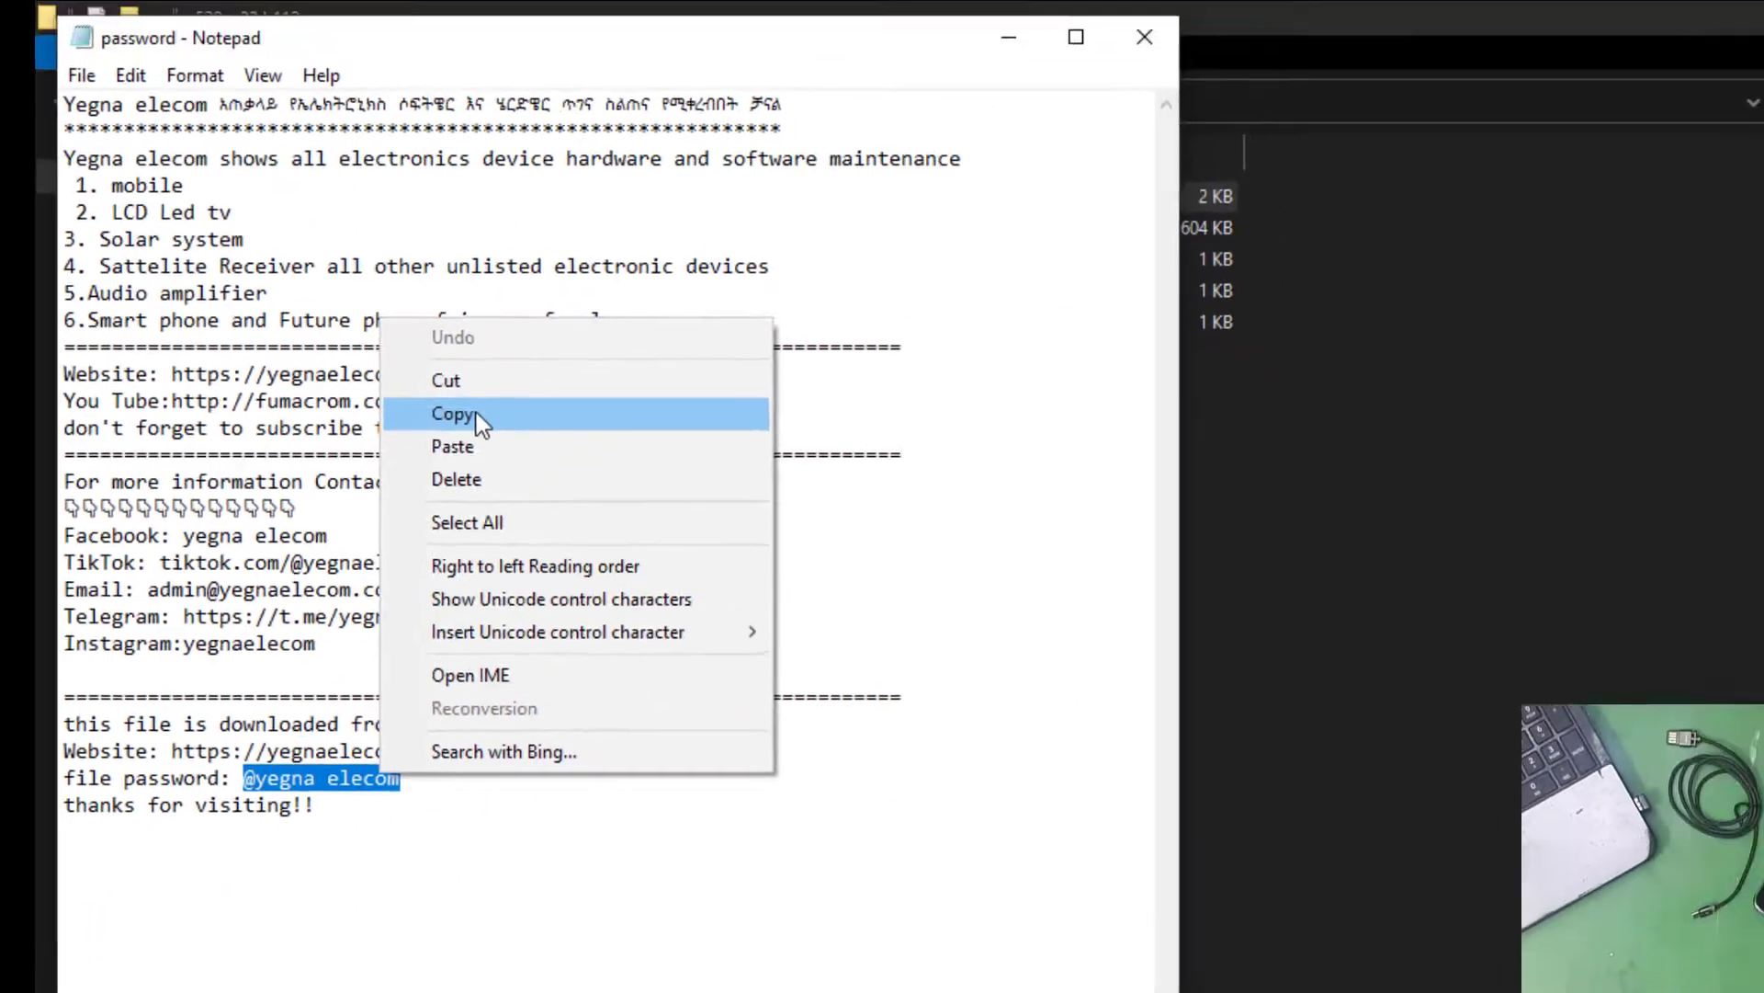
pyautogui.click(474, 412)
pyautogui.click(1132, 44)
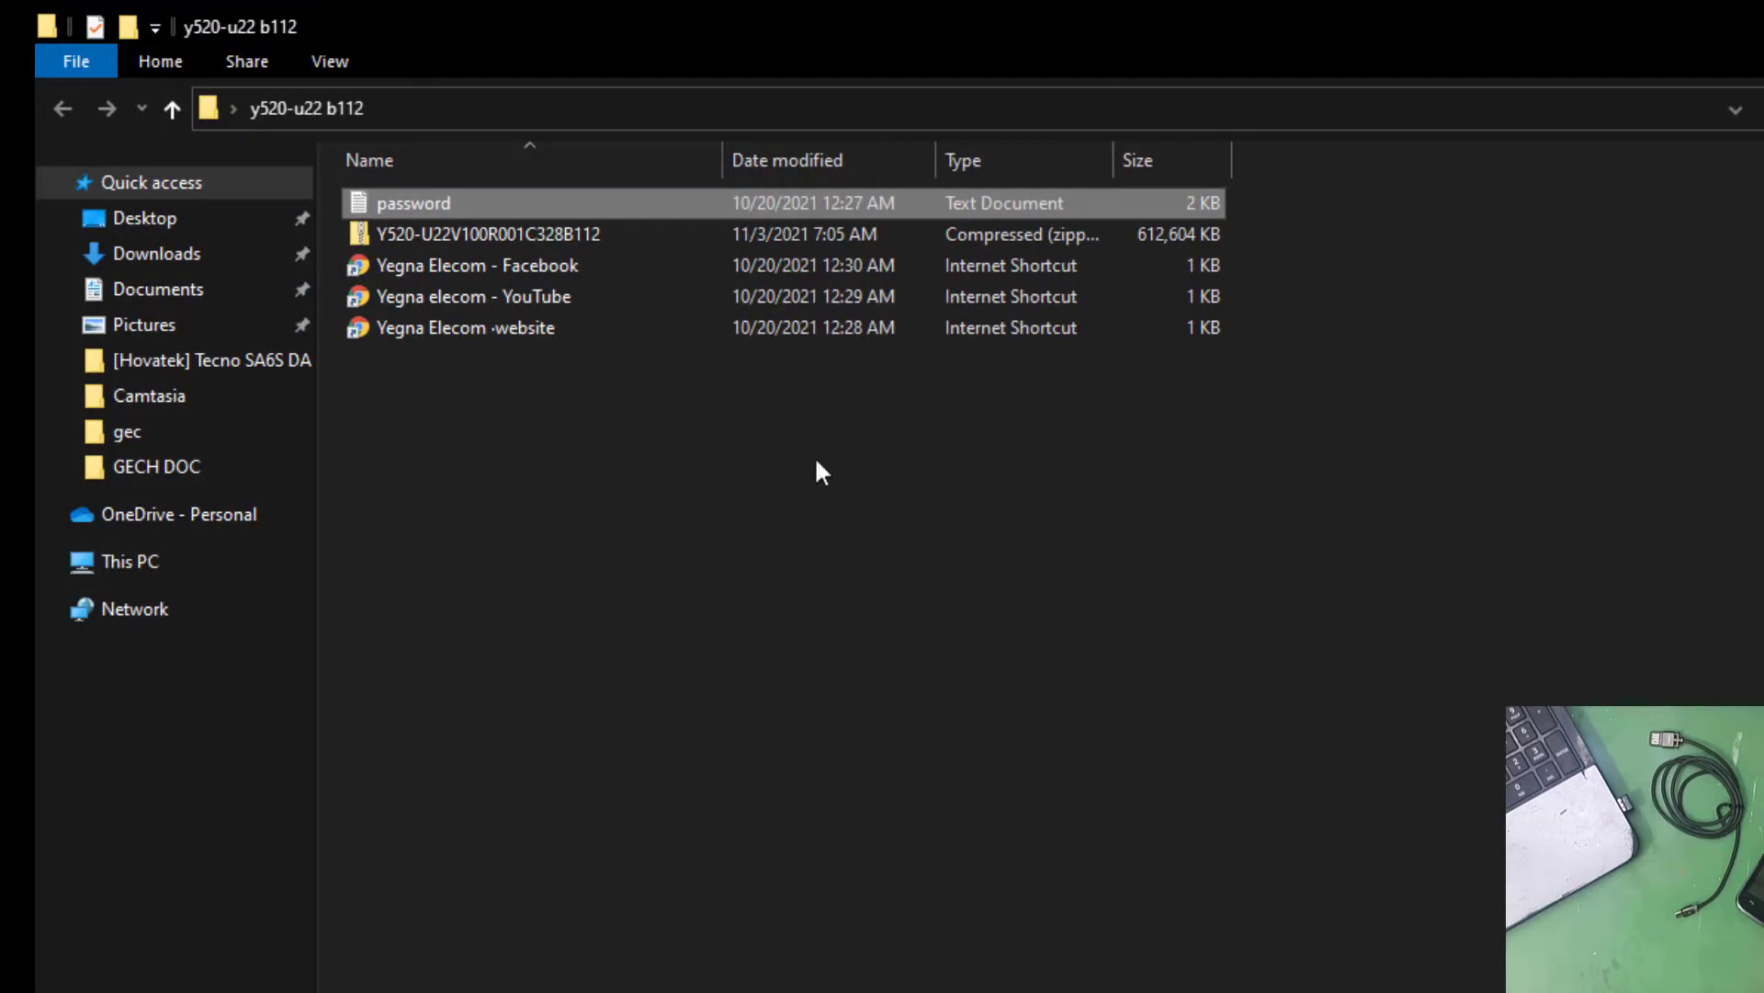
# Step: Extract the Y520-U22V100R001C328B112 archive into its own folder with 7-Zip, pasting the copied archive password when it is requested
pyautogui.rightClick(415, 232)
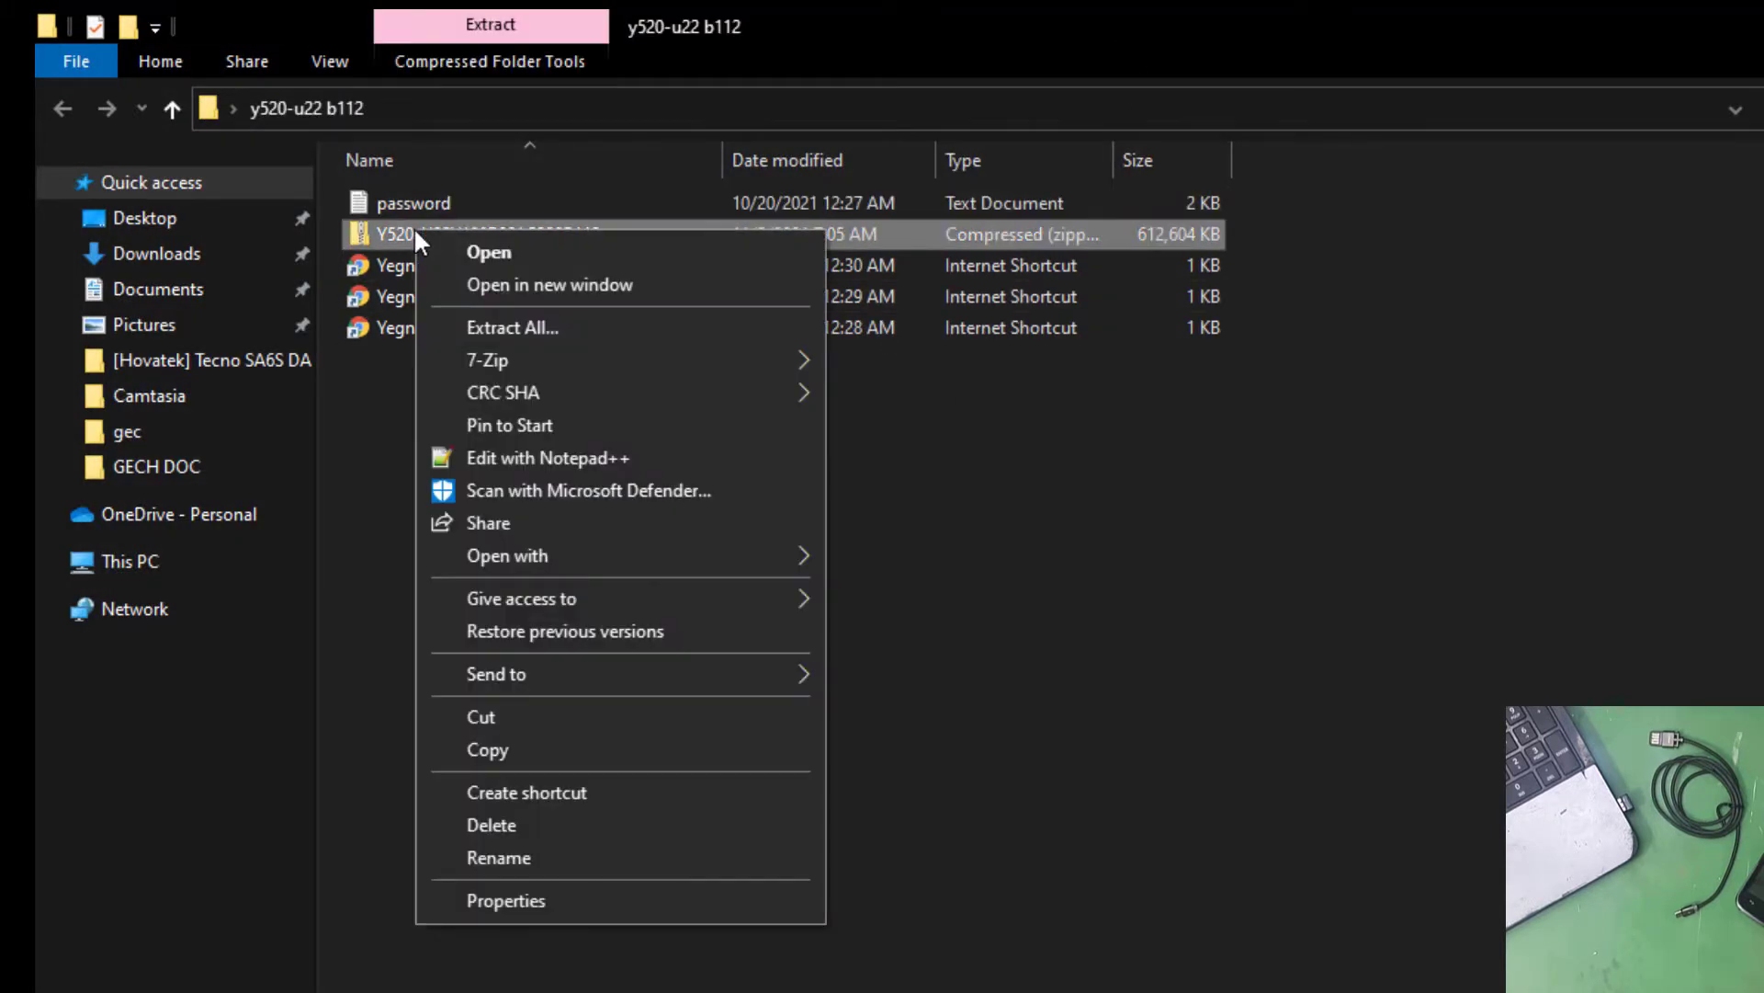
pyautogui.click(347, 492)
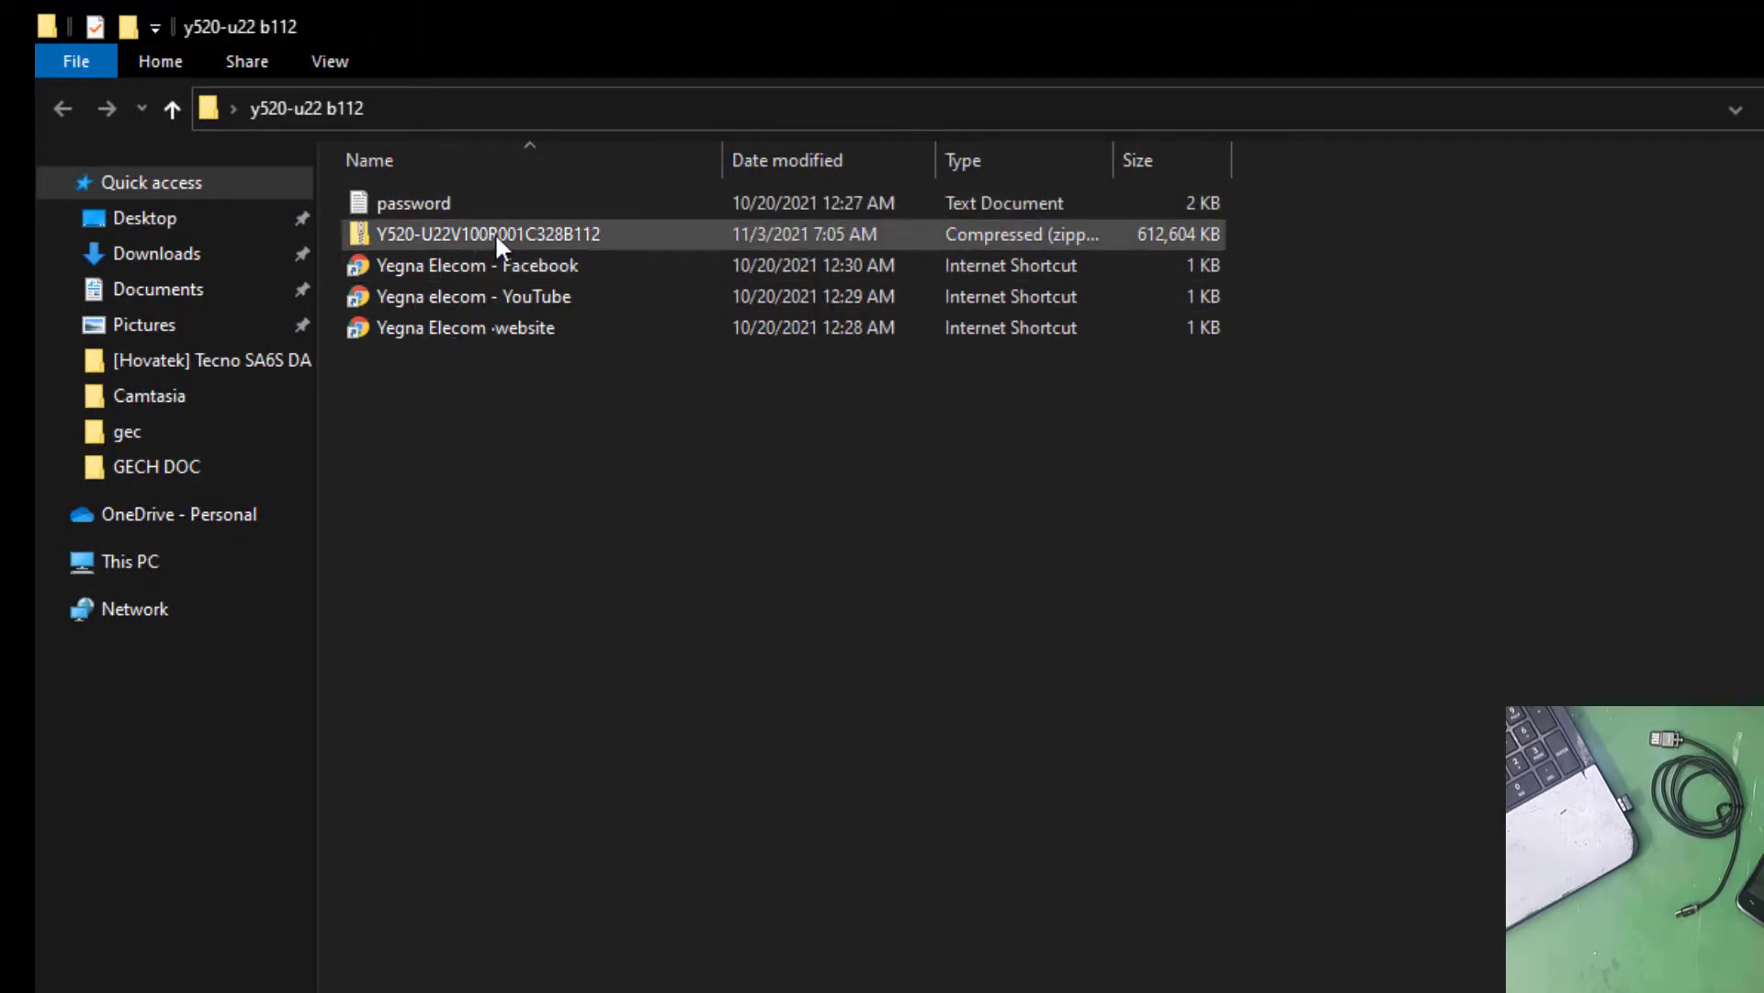
pyautogui.rightClick(426, 232)
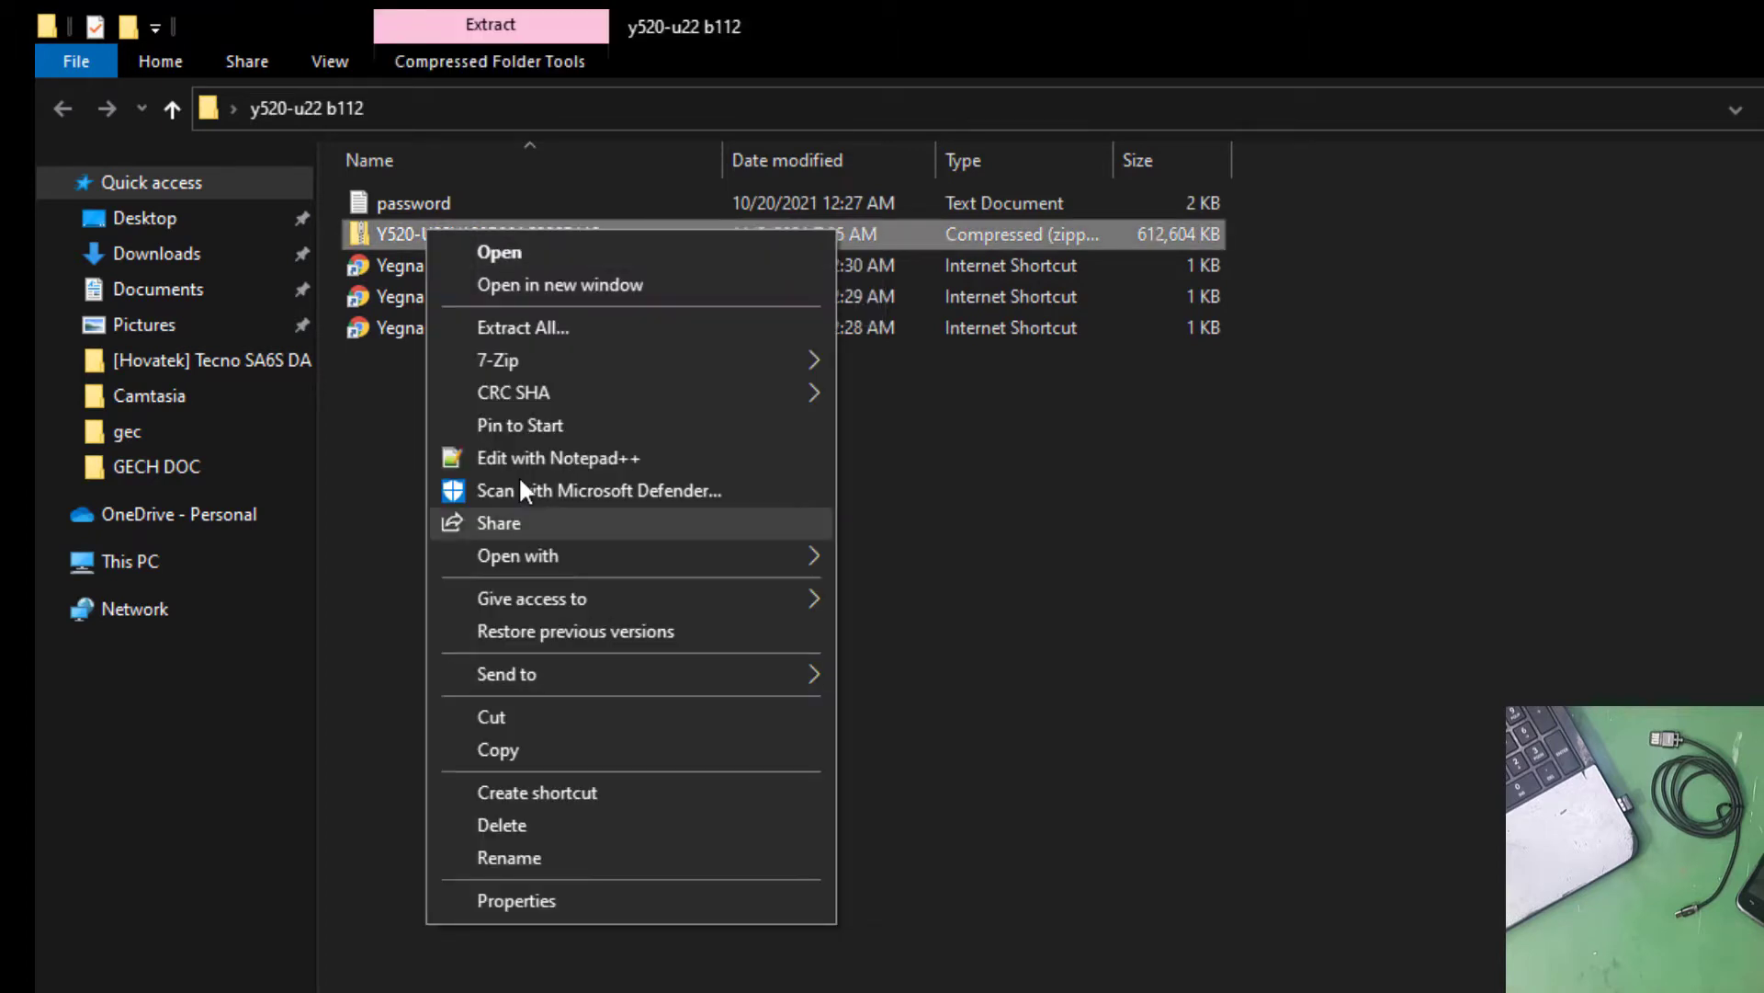
pyautogui.moveTo(540, 360)
pyautogui.click(1012, 492)
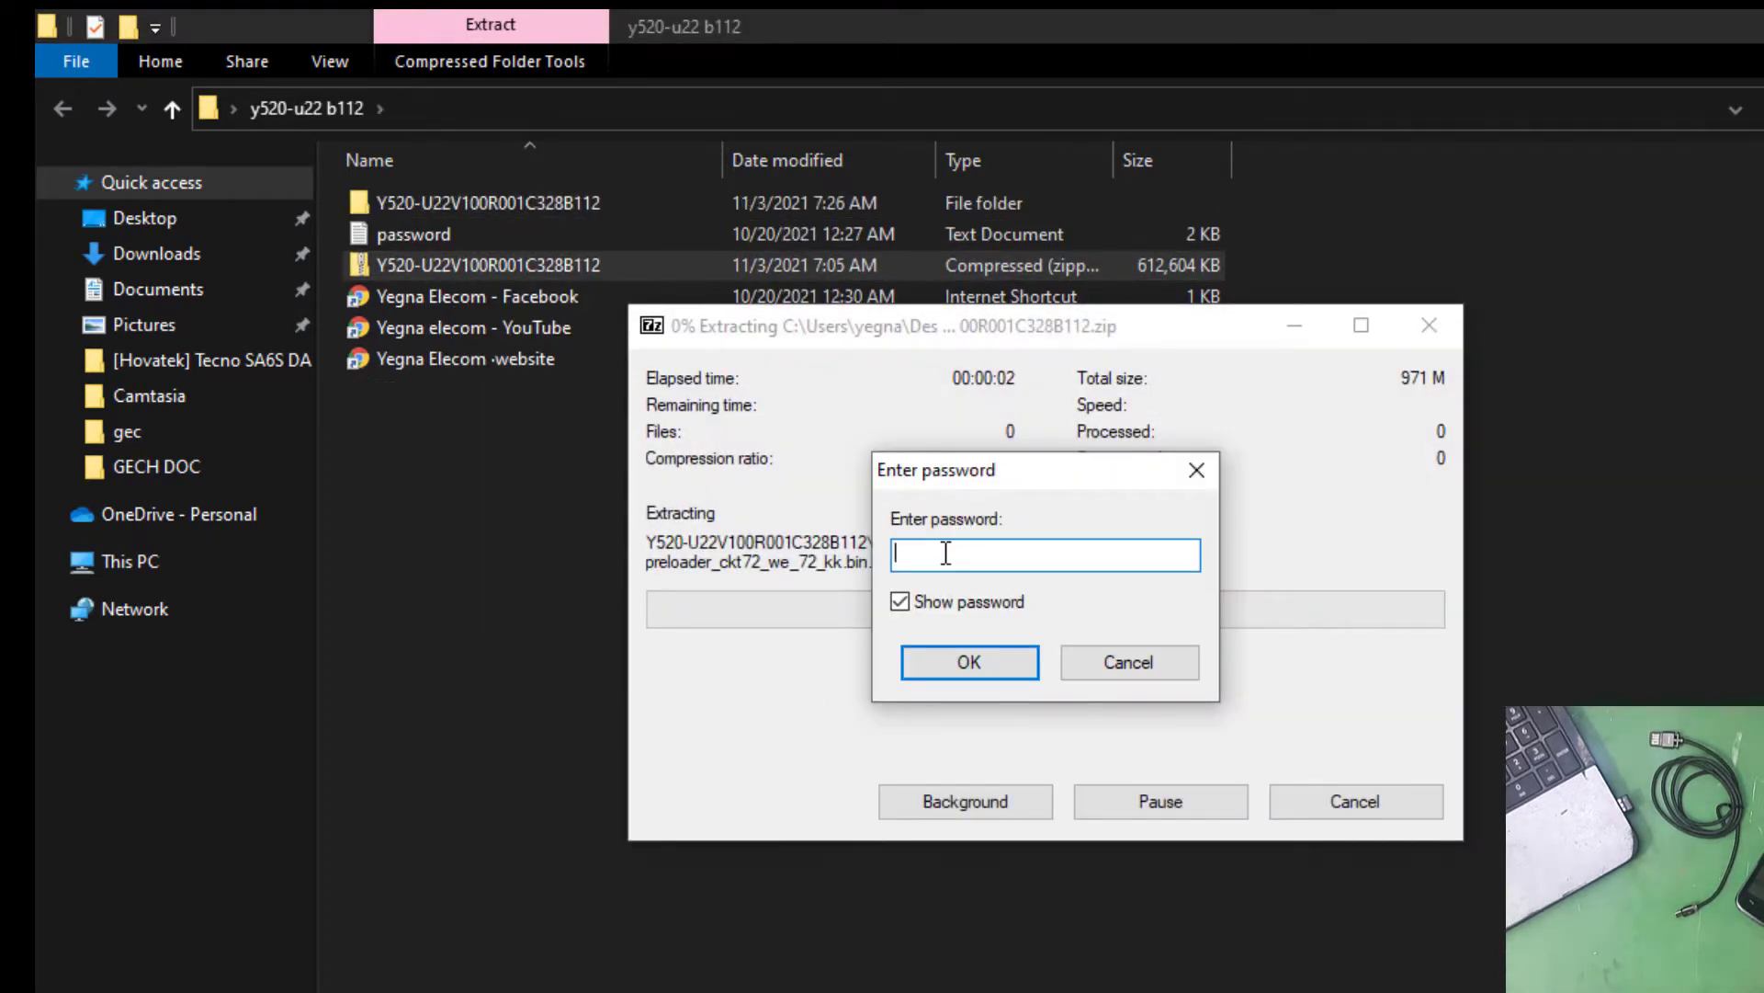
pyautogui.rightClick(944, 554)
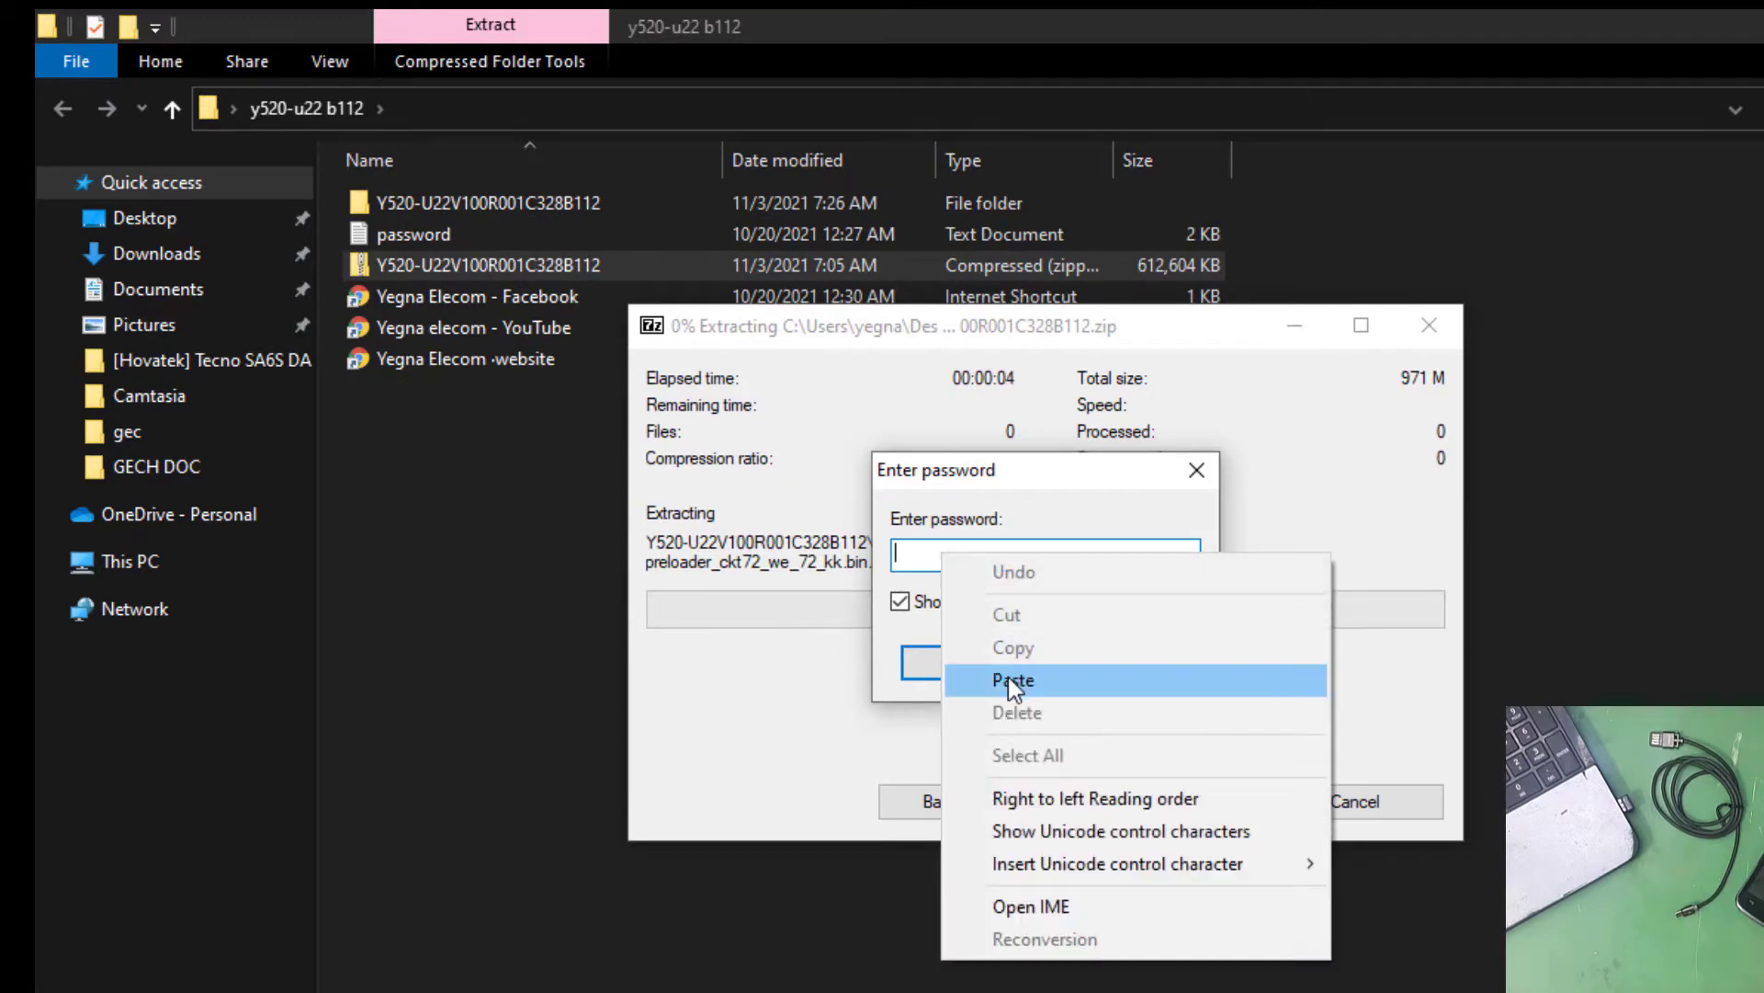
pyautogui.click(1007, 676)
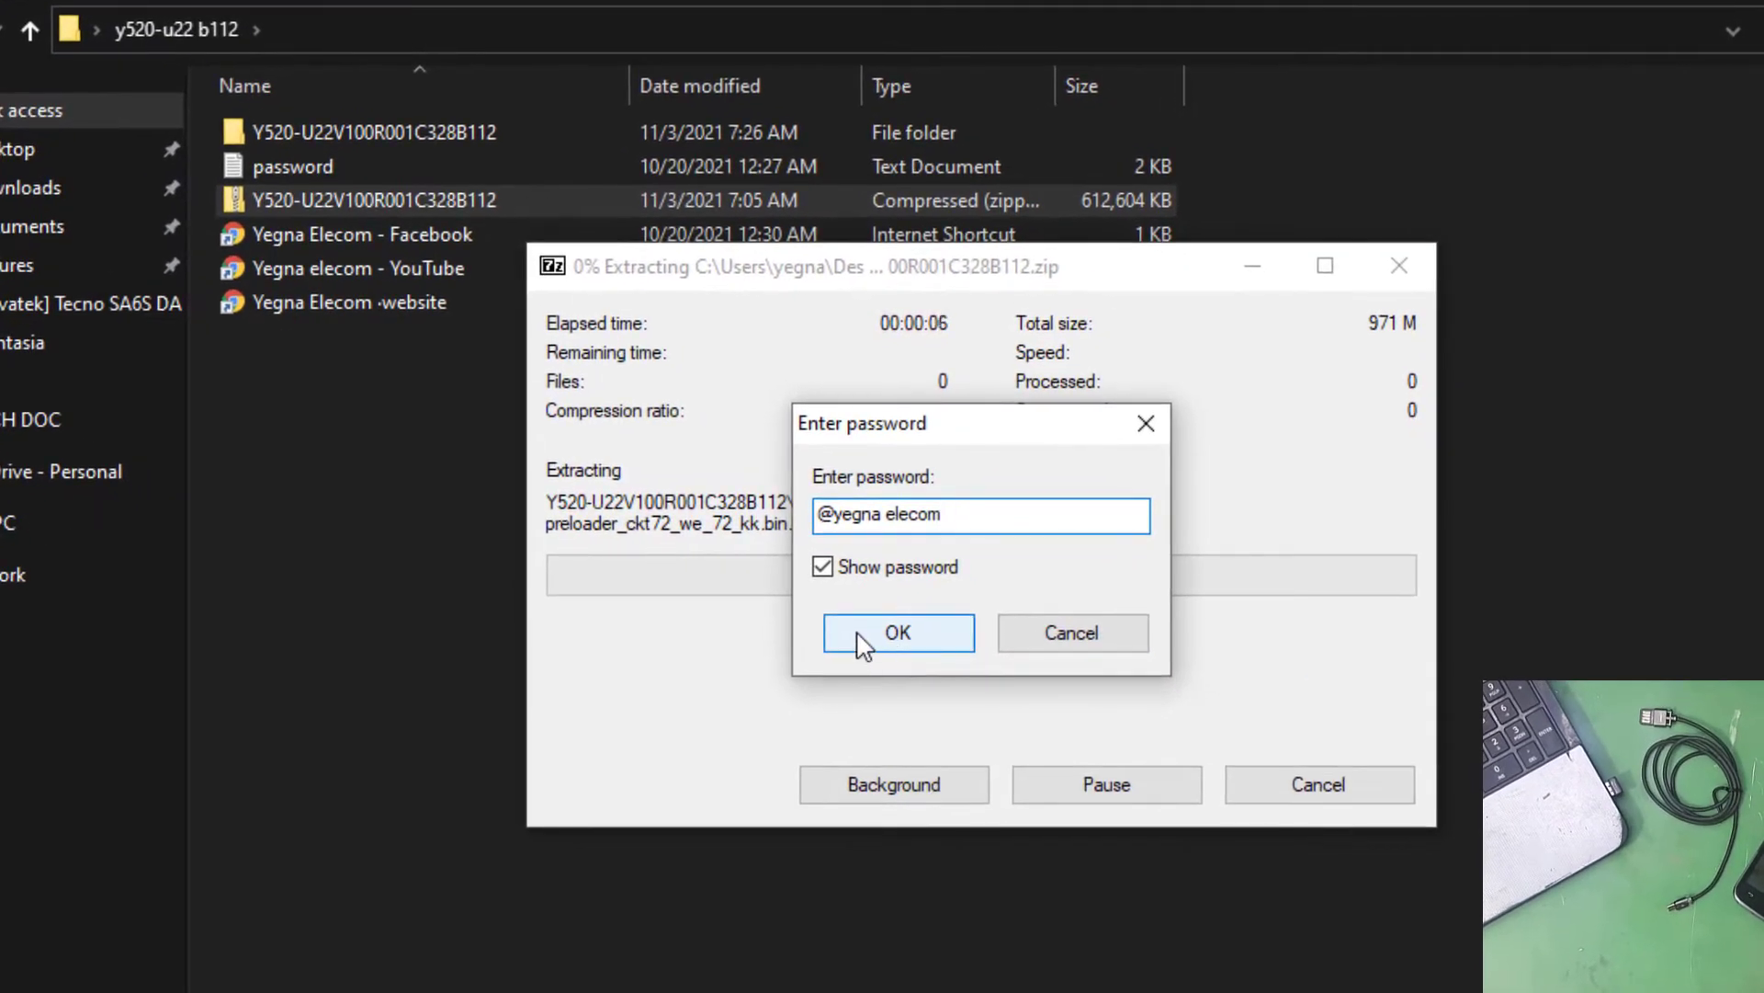
pyautogui.click(863, 641)
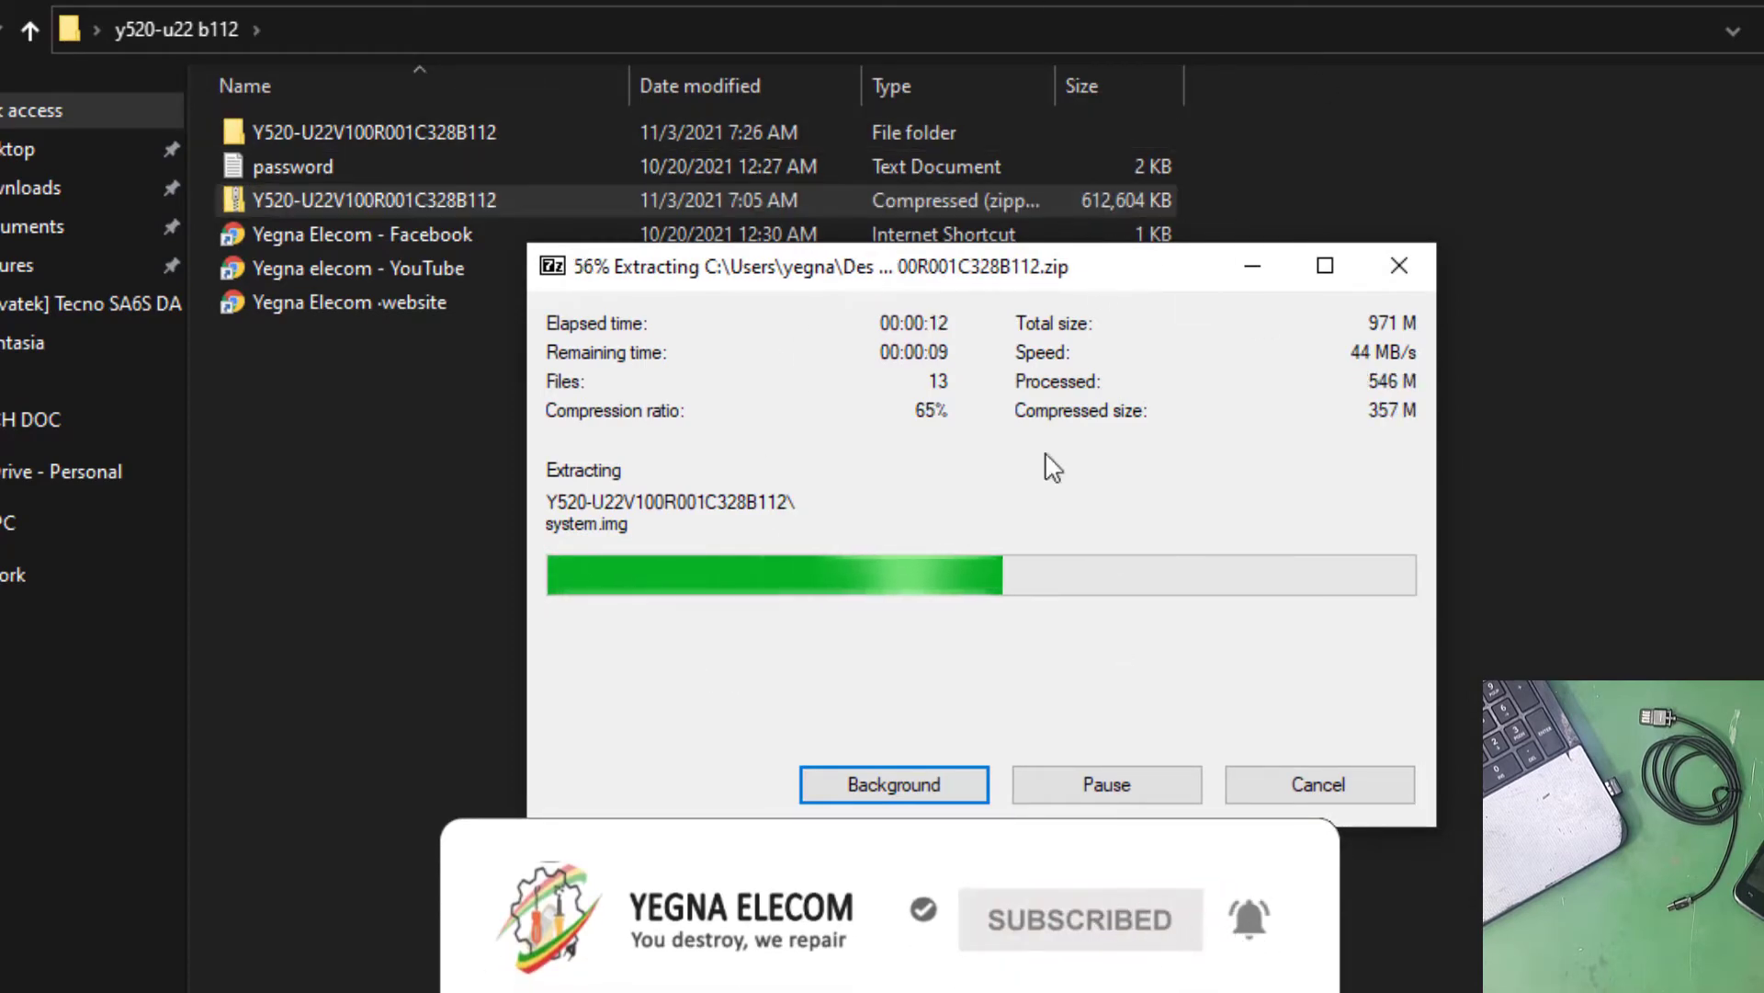
# Step: Reopen the y520-u22 b112 folder from the desktop and look through the extracted Y520-U22V100R001C328B112 firmware files
pyautogui.click(1756, 3)
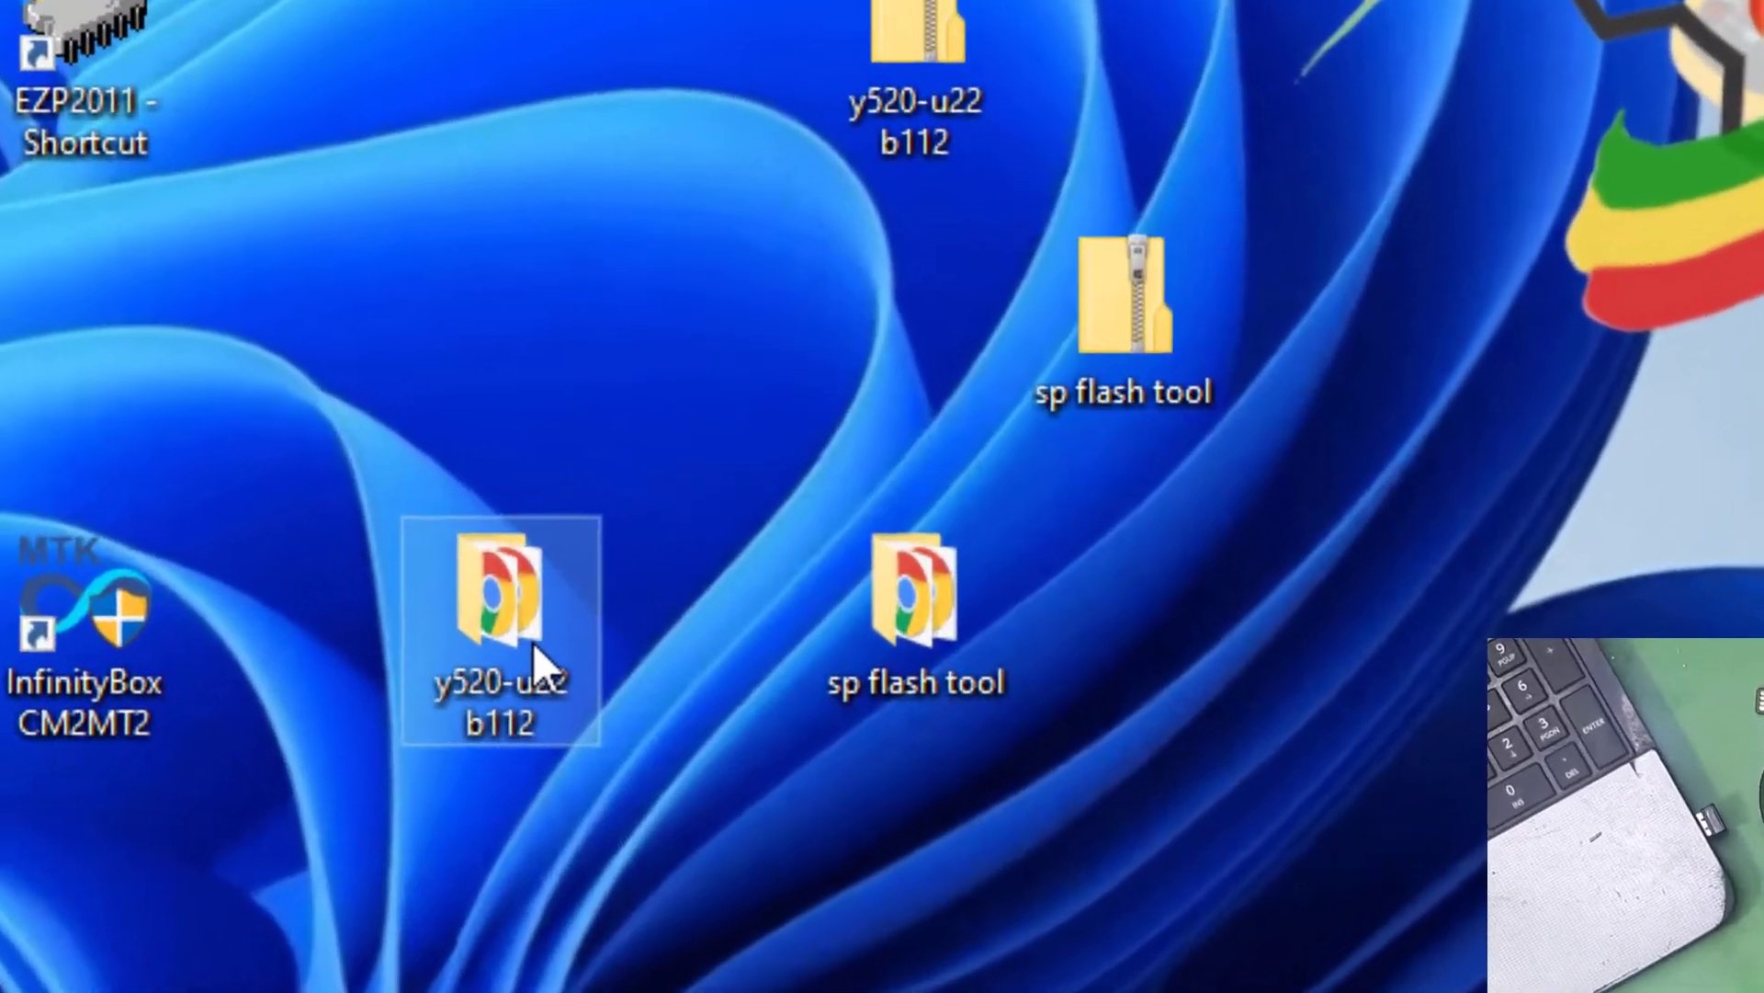
pyautogui.doubleClick(919, 698)
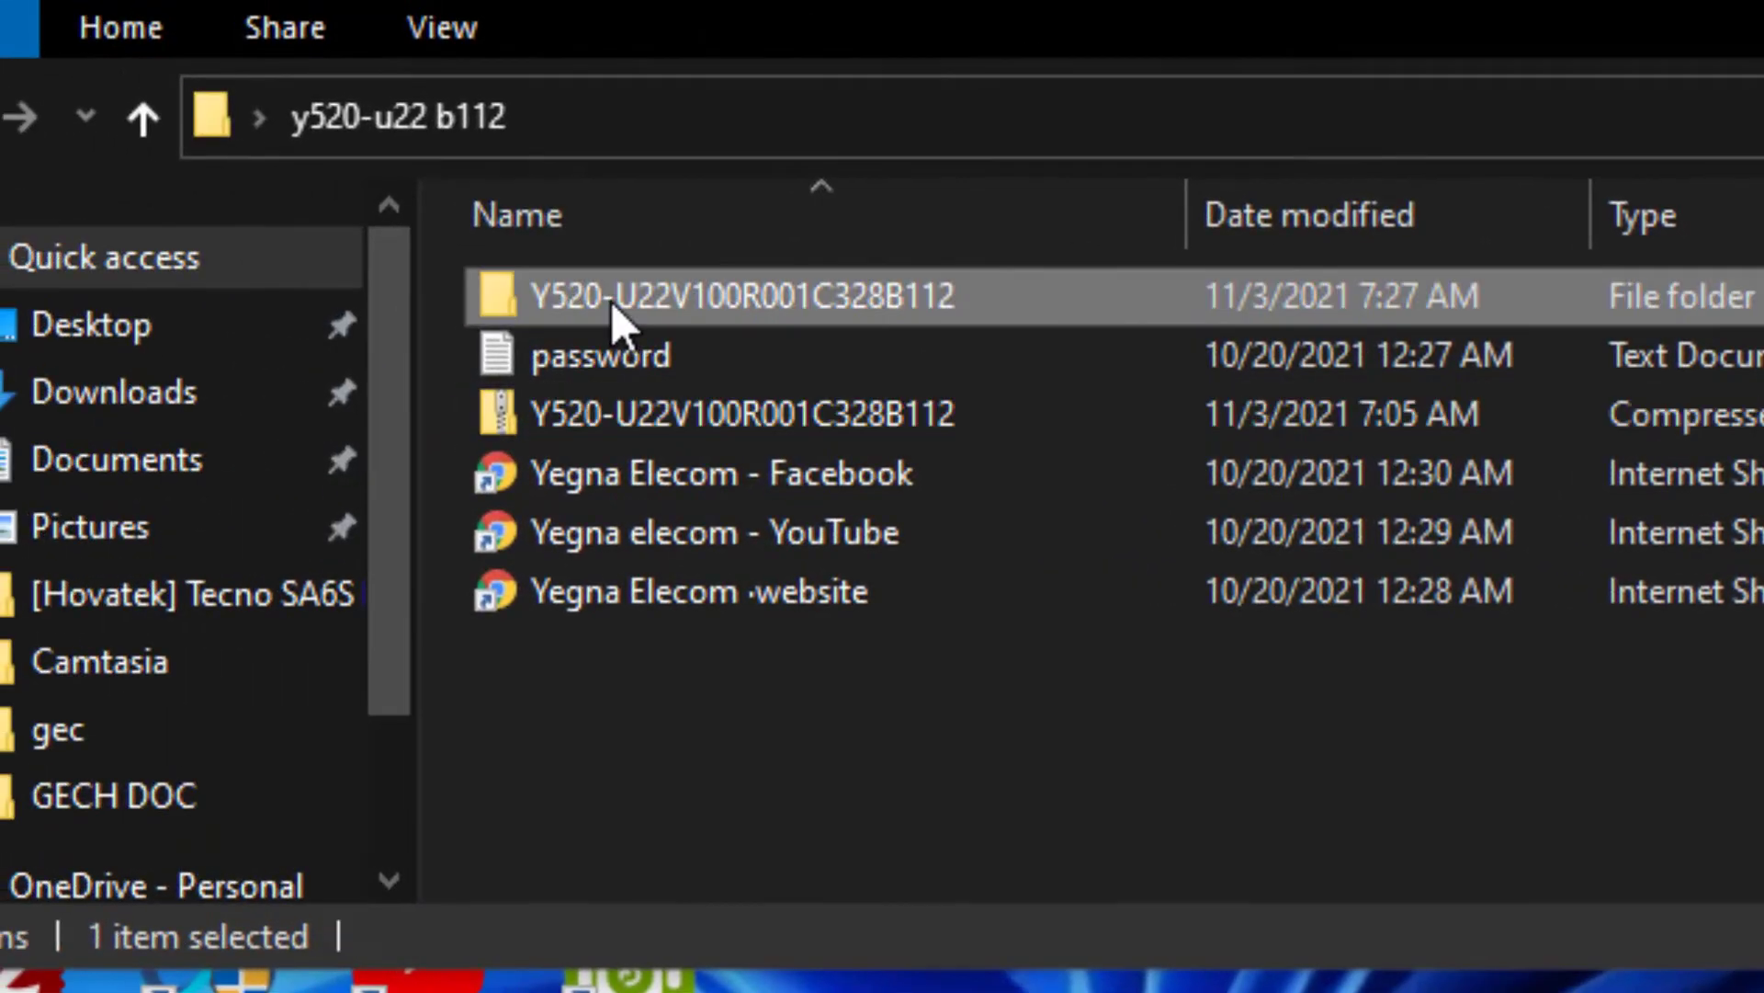
pyautogui.doubleClick(483, 287)
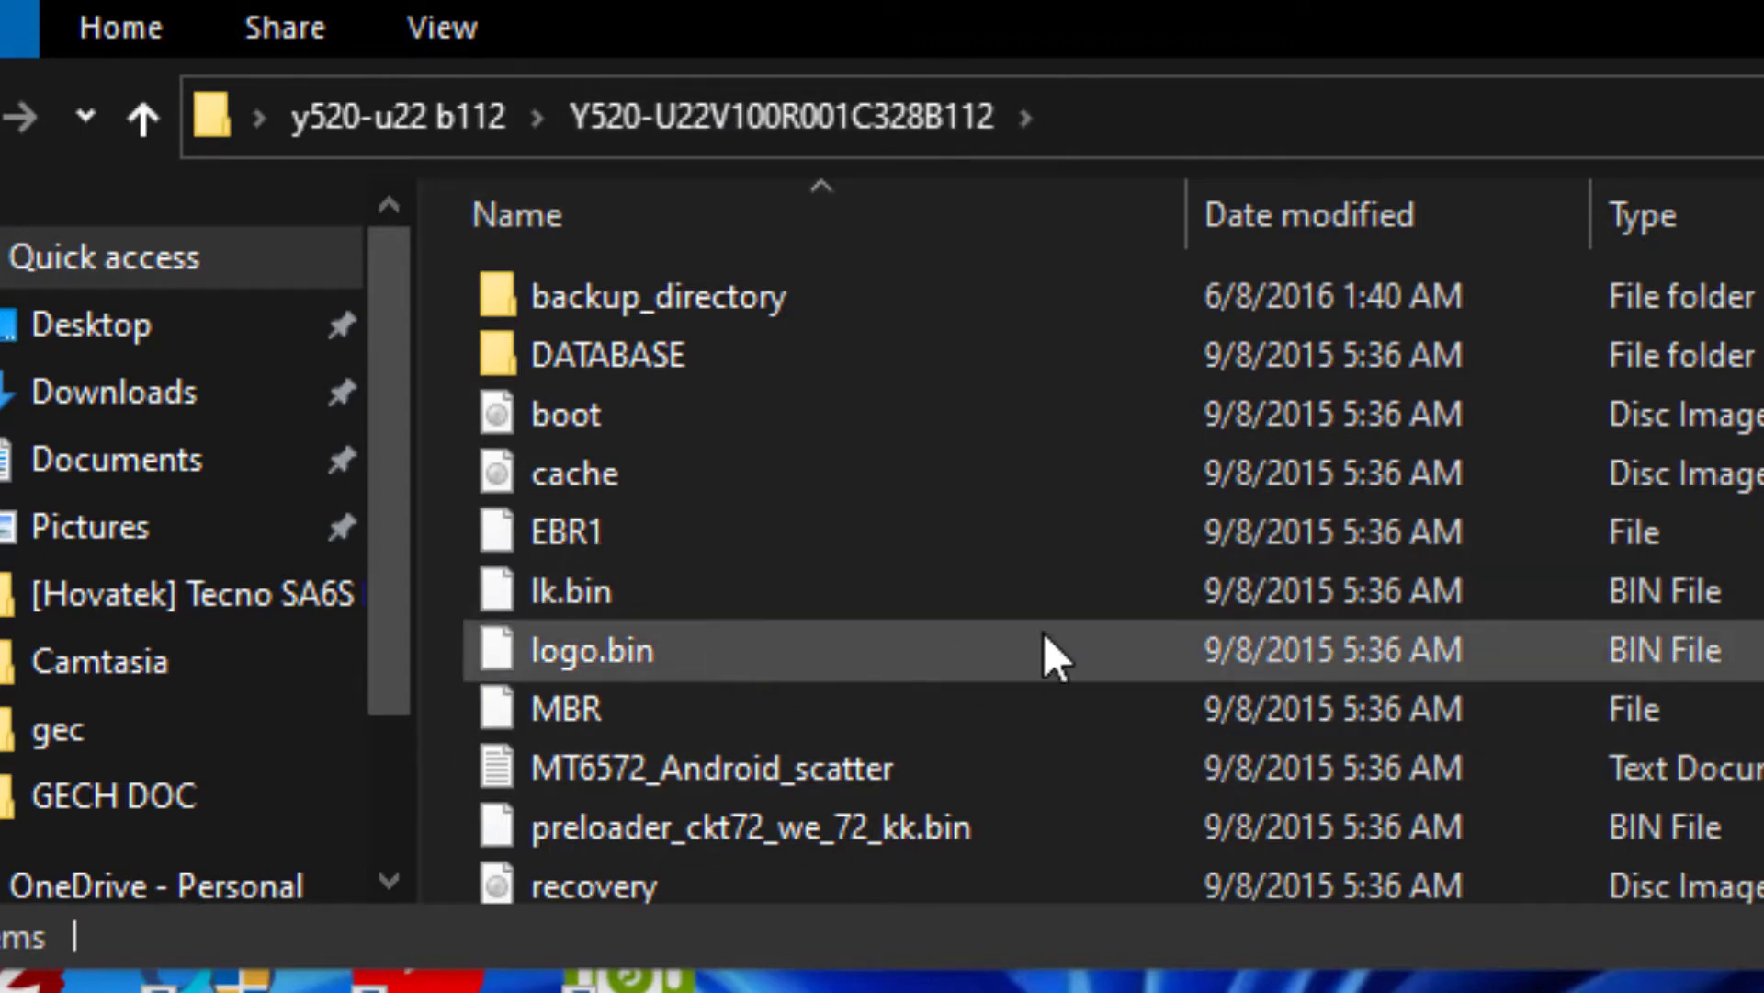
pyautogui.scroll(-1, 1048, 655)
pyautogui.scroll(1, 879, 697)
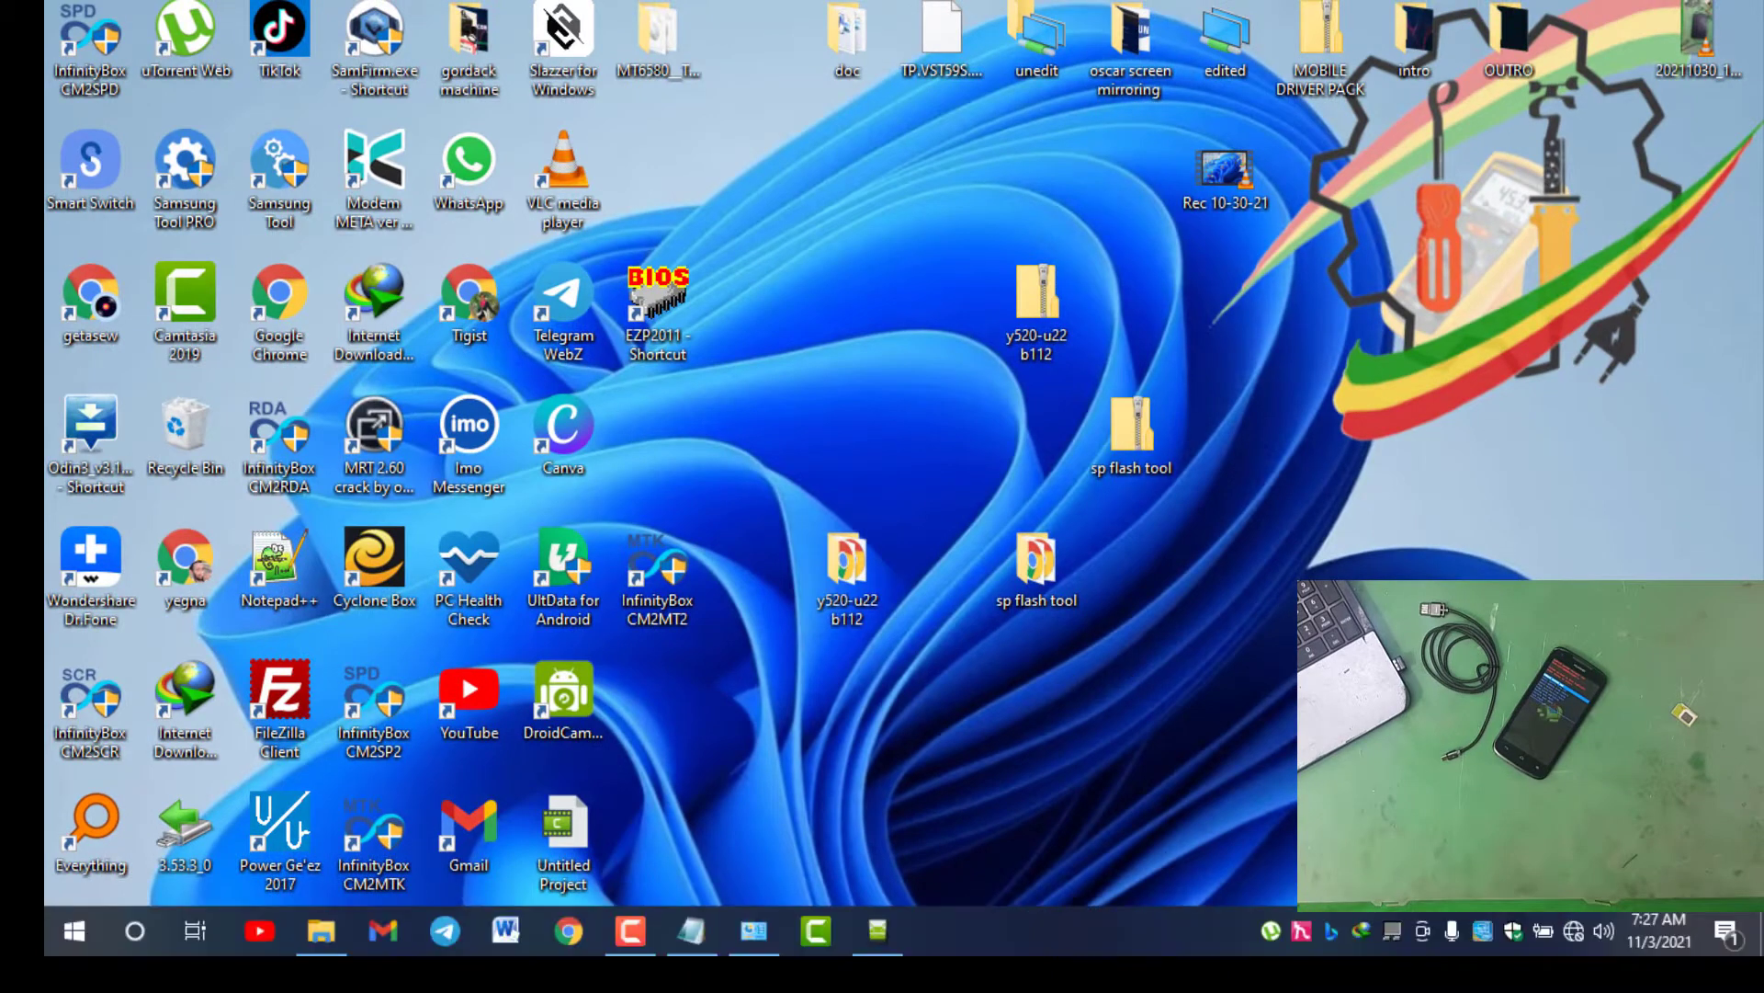
# Step: Switch back to the minimized SP Flash Tool and locate its scatter-loading file setting
pyautogui.moveTo(878, 930)
pyautogui.click(898, 950)
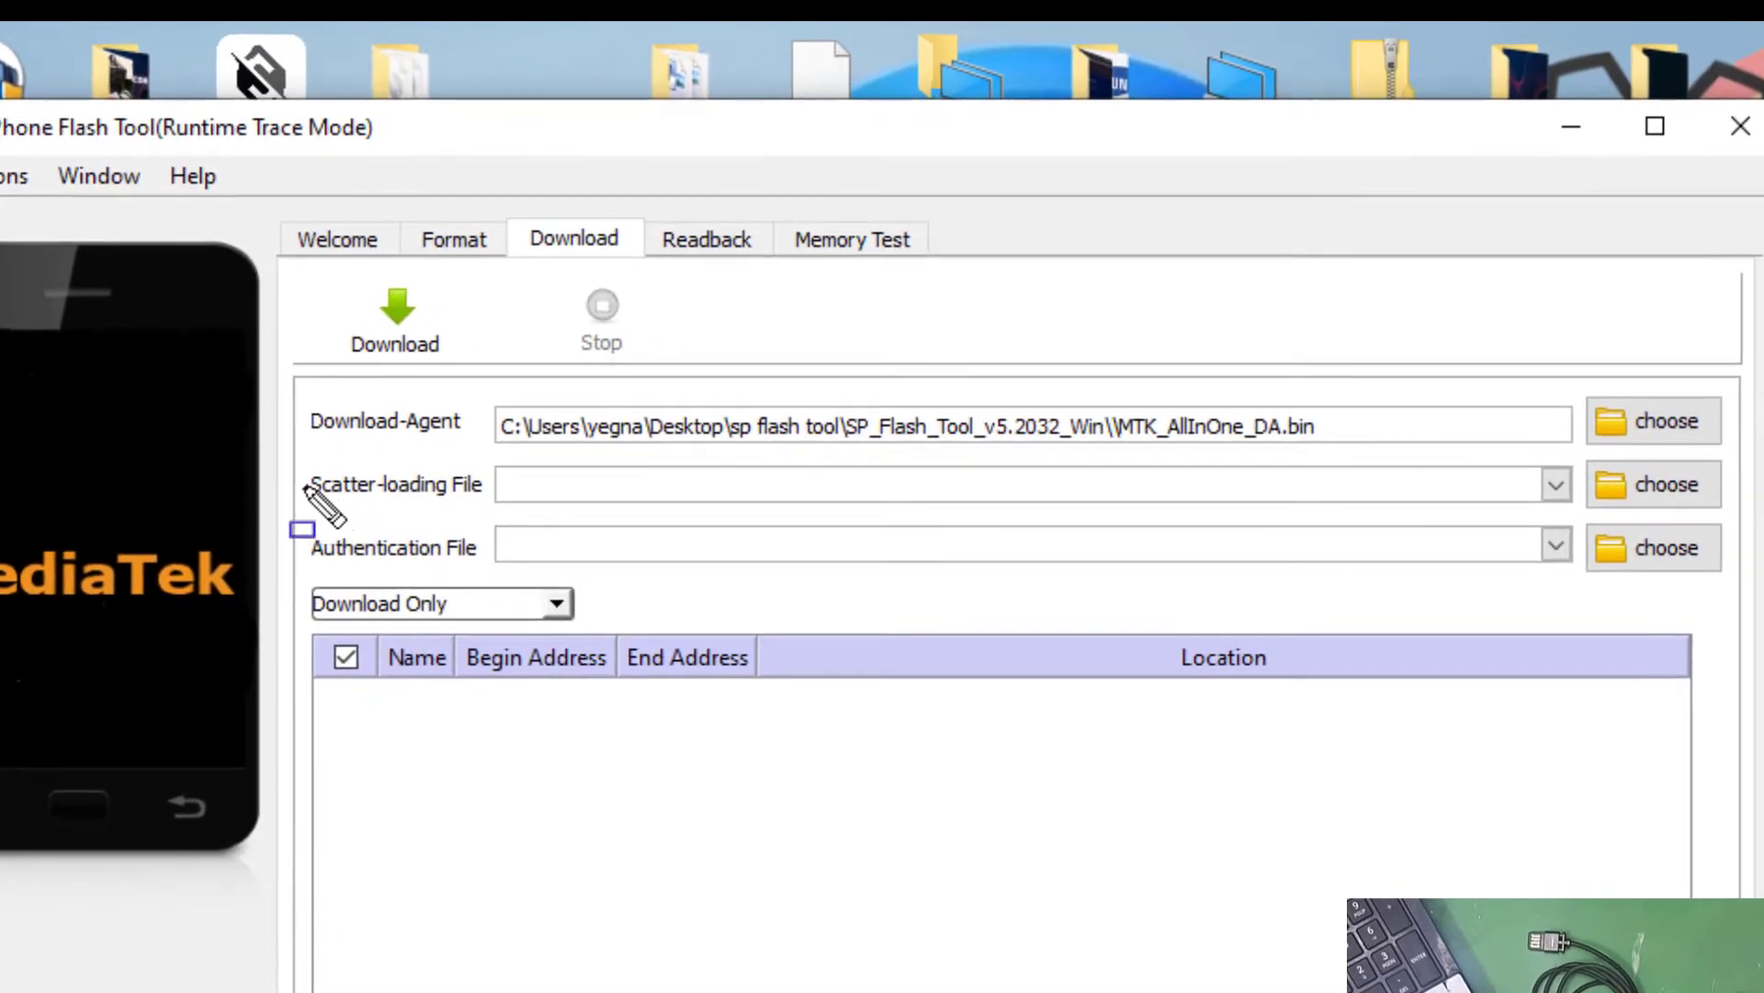
pyautogui.moveTo(313, 474)
pyautogui.mouseDown()
pyautogui.moveTo(500, 513)
pyautogui.moveTo(1728, 506)
pyautogui.mouseUp()
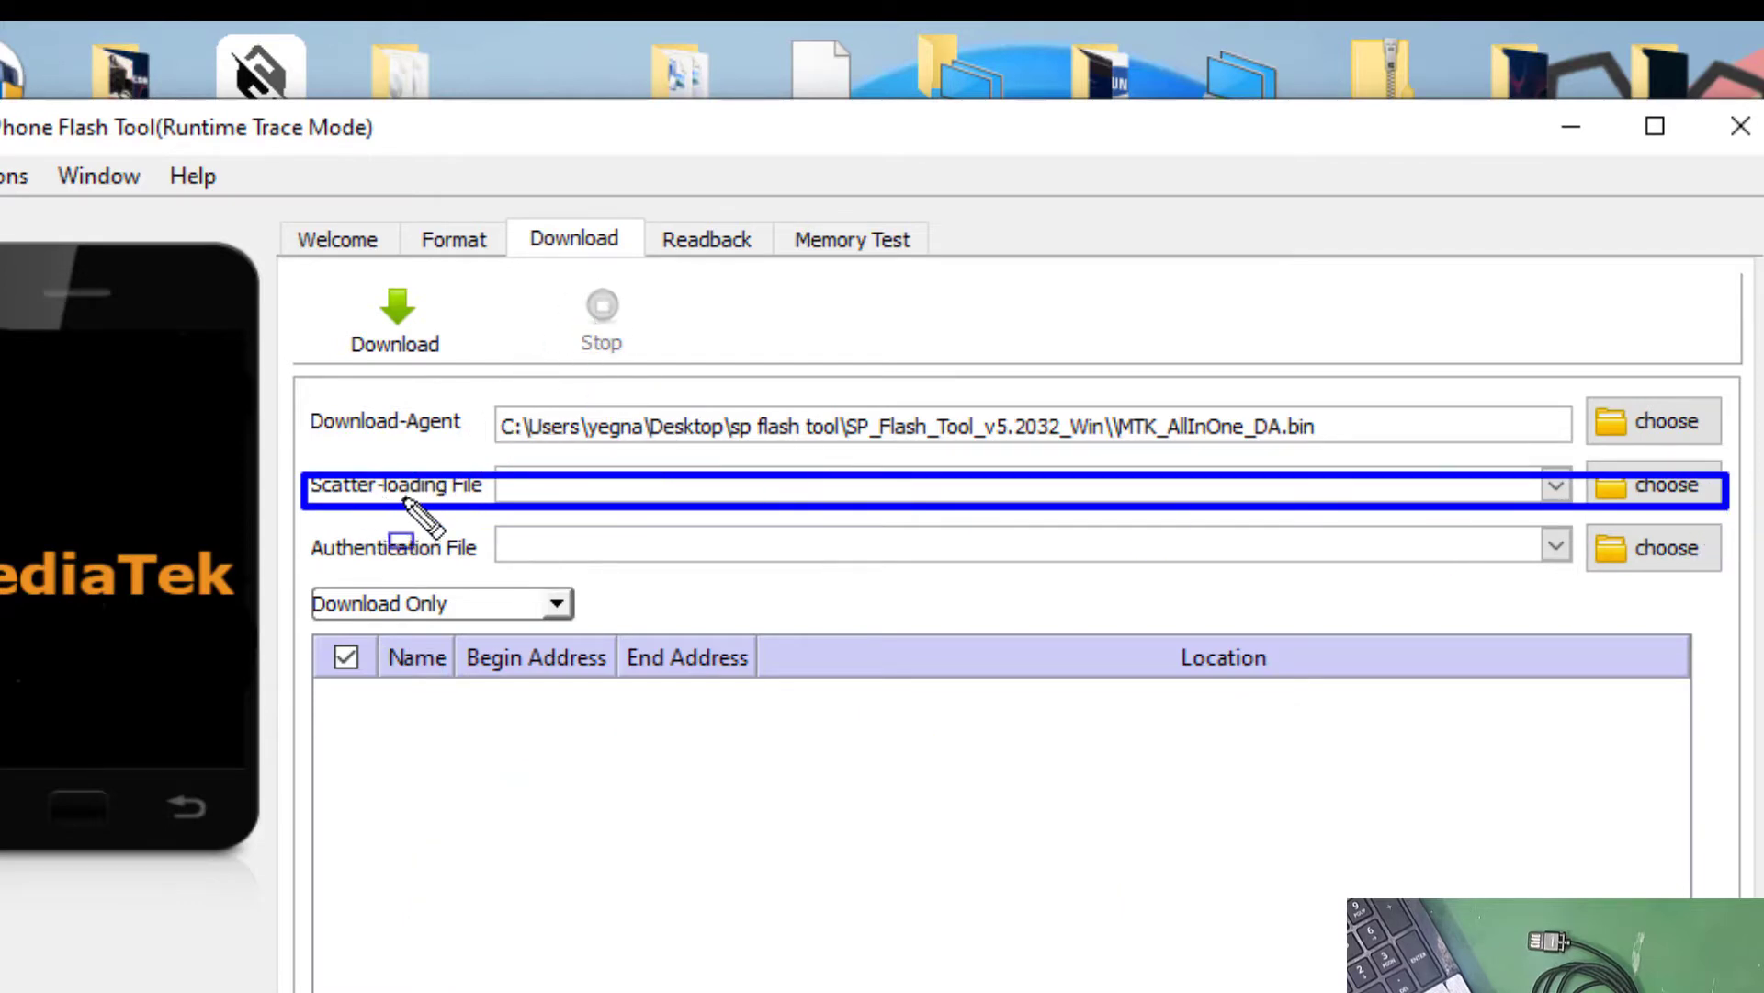
pyautogui.moveTo(1557, 464); pyautogui.dragTo(1728, 533)
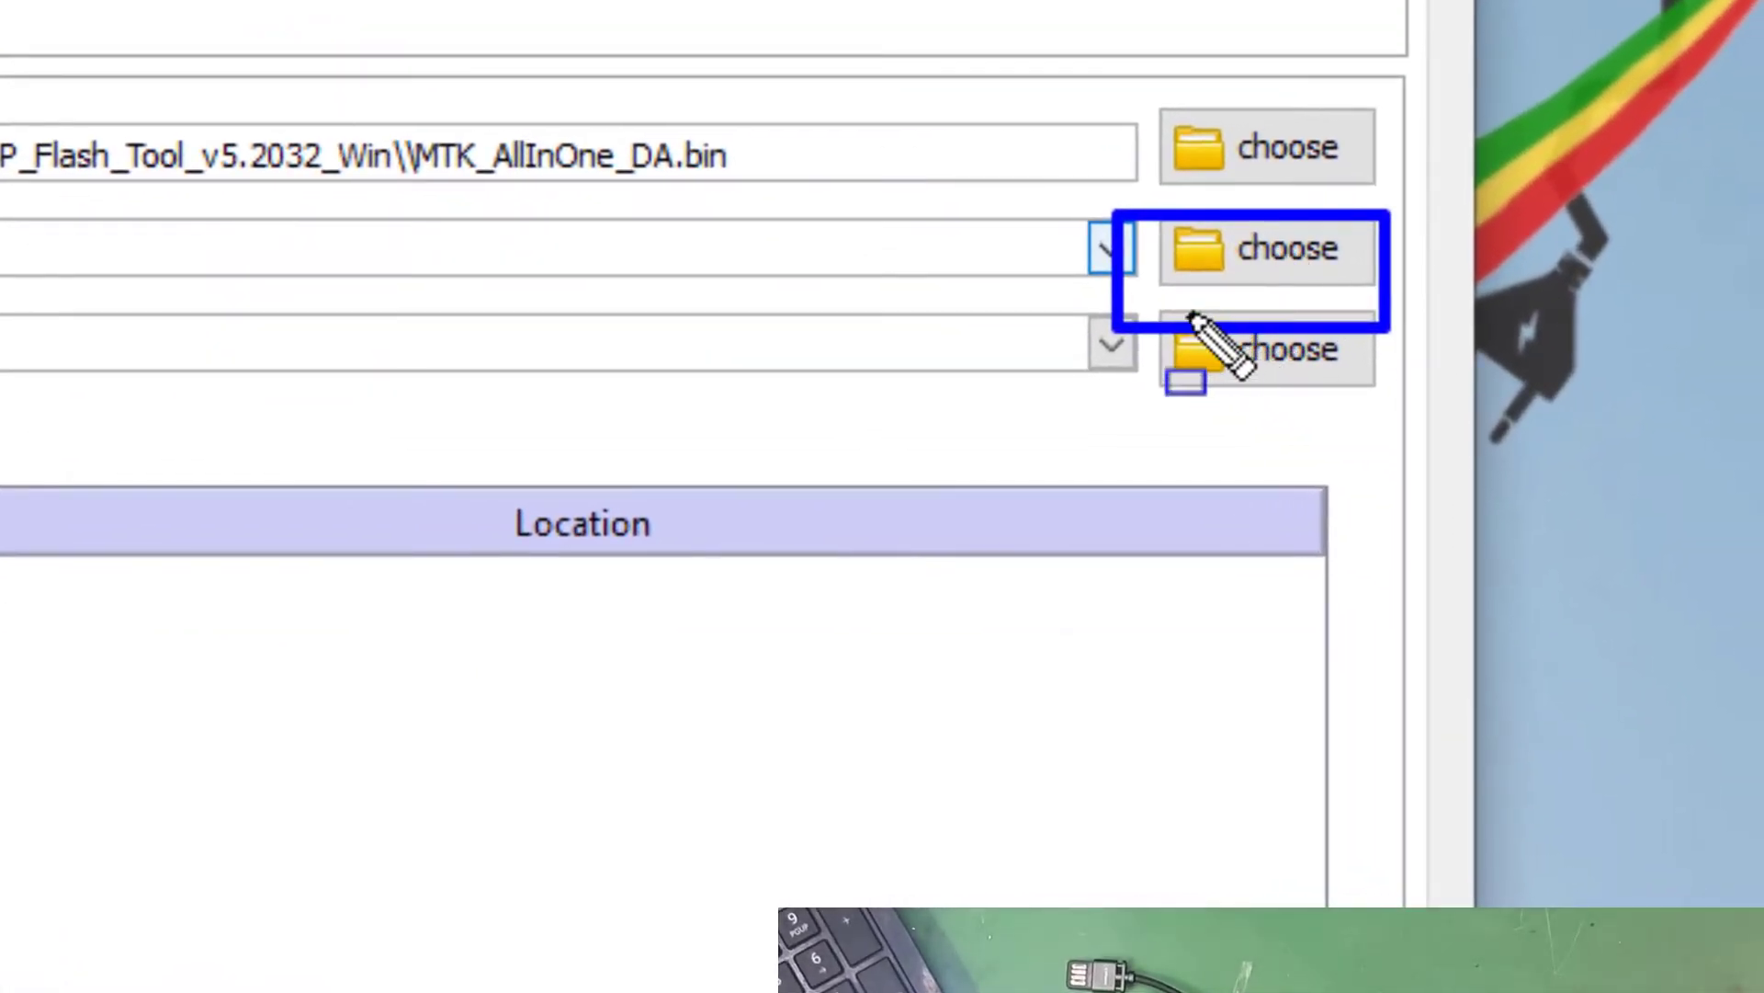
pyautogui.press('Escape')
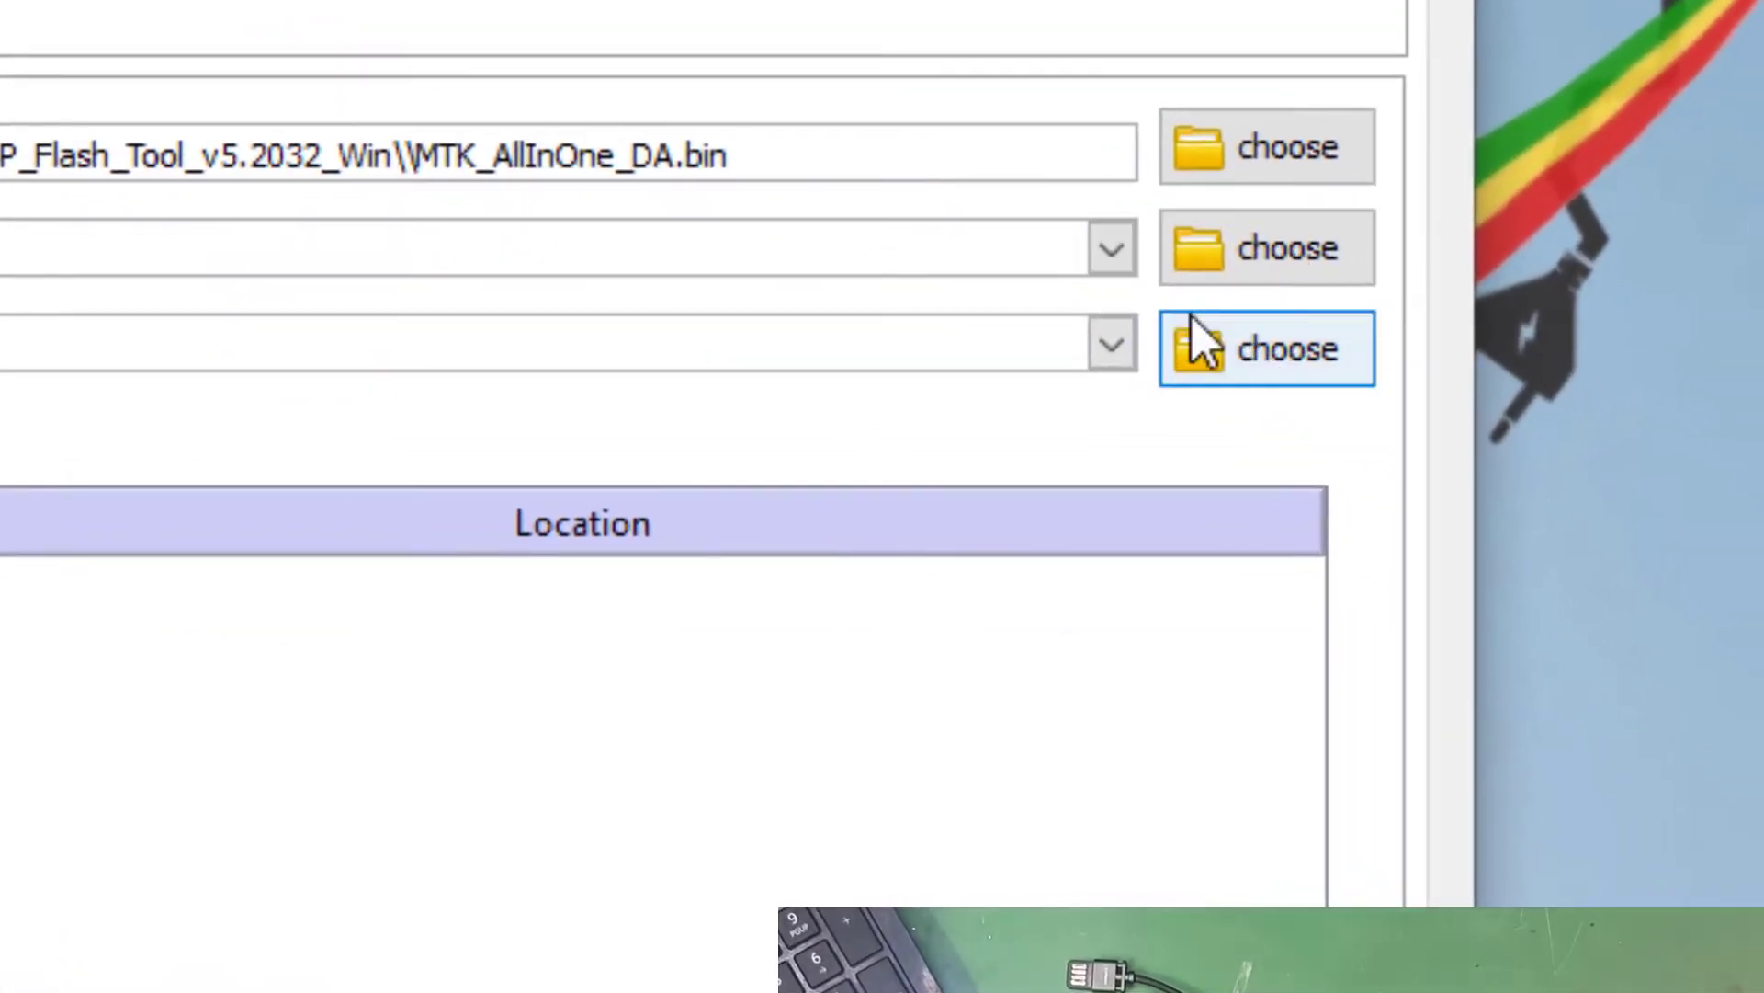
# Step: Load MT6572_Android_scatter from the desktop's y520-u22 b112 firmware folder, inside Y520-U22V100R001C328B112, as the scatter-loading file
pyautogui.click(1246, 262)
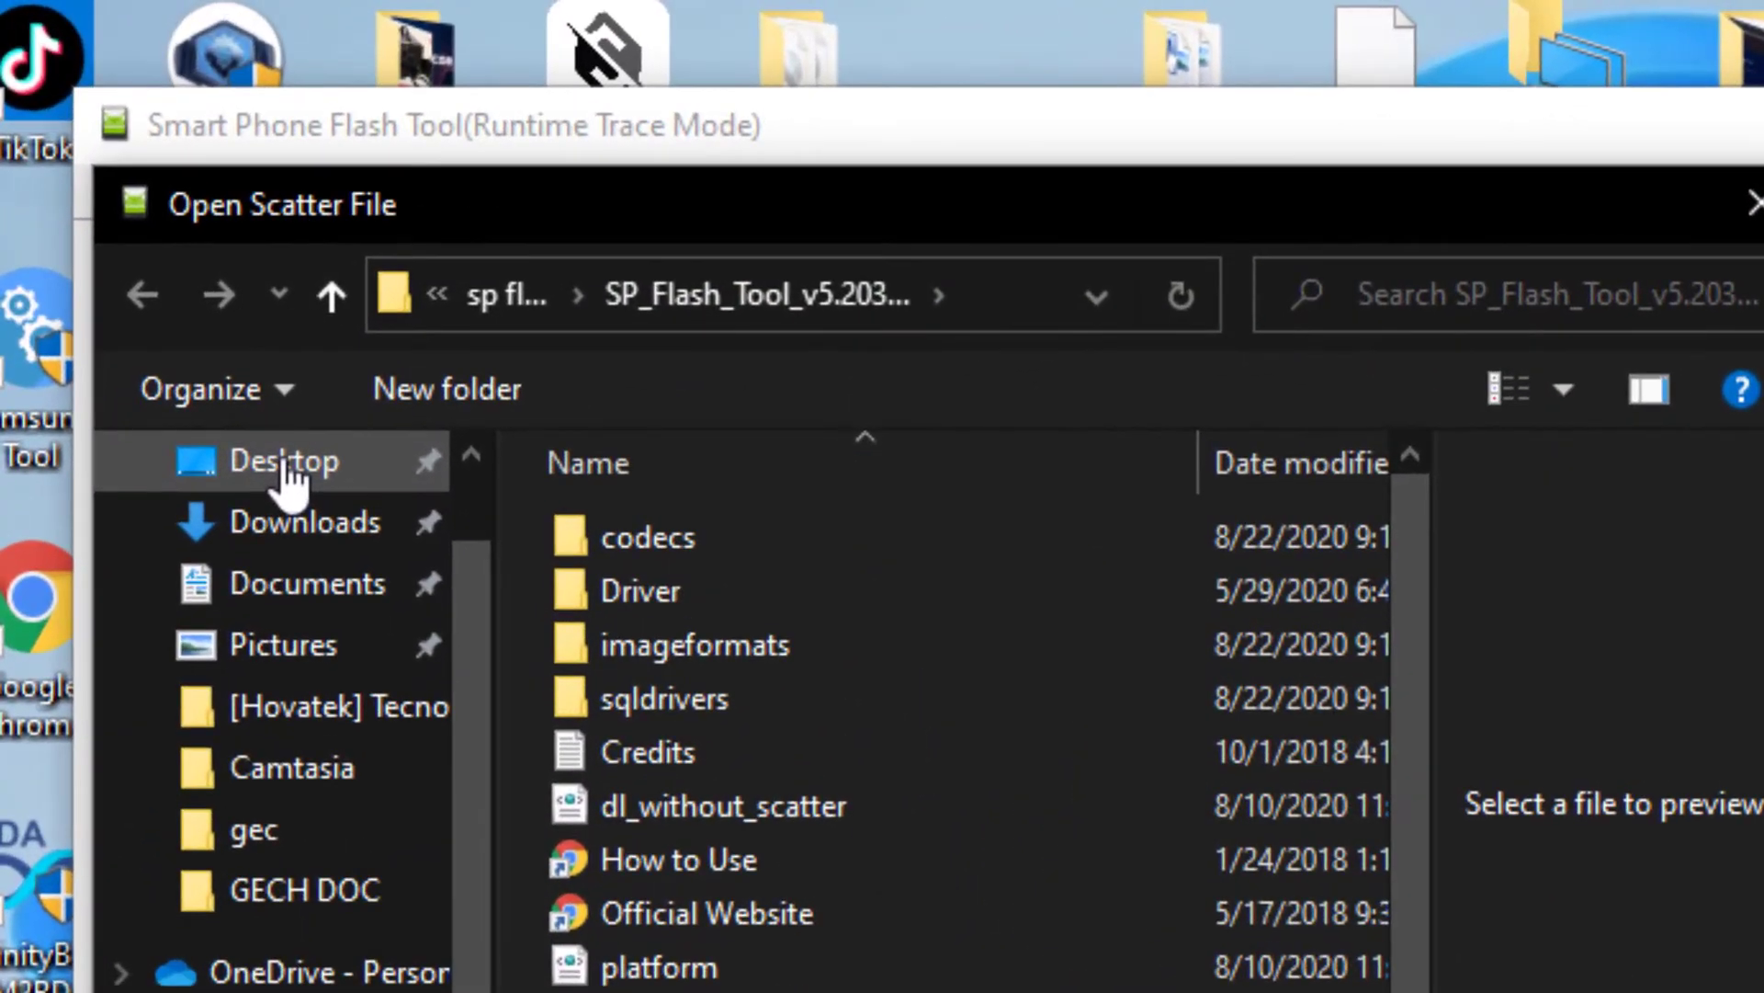
pyautogui.click(285, 464)
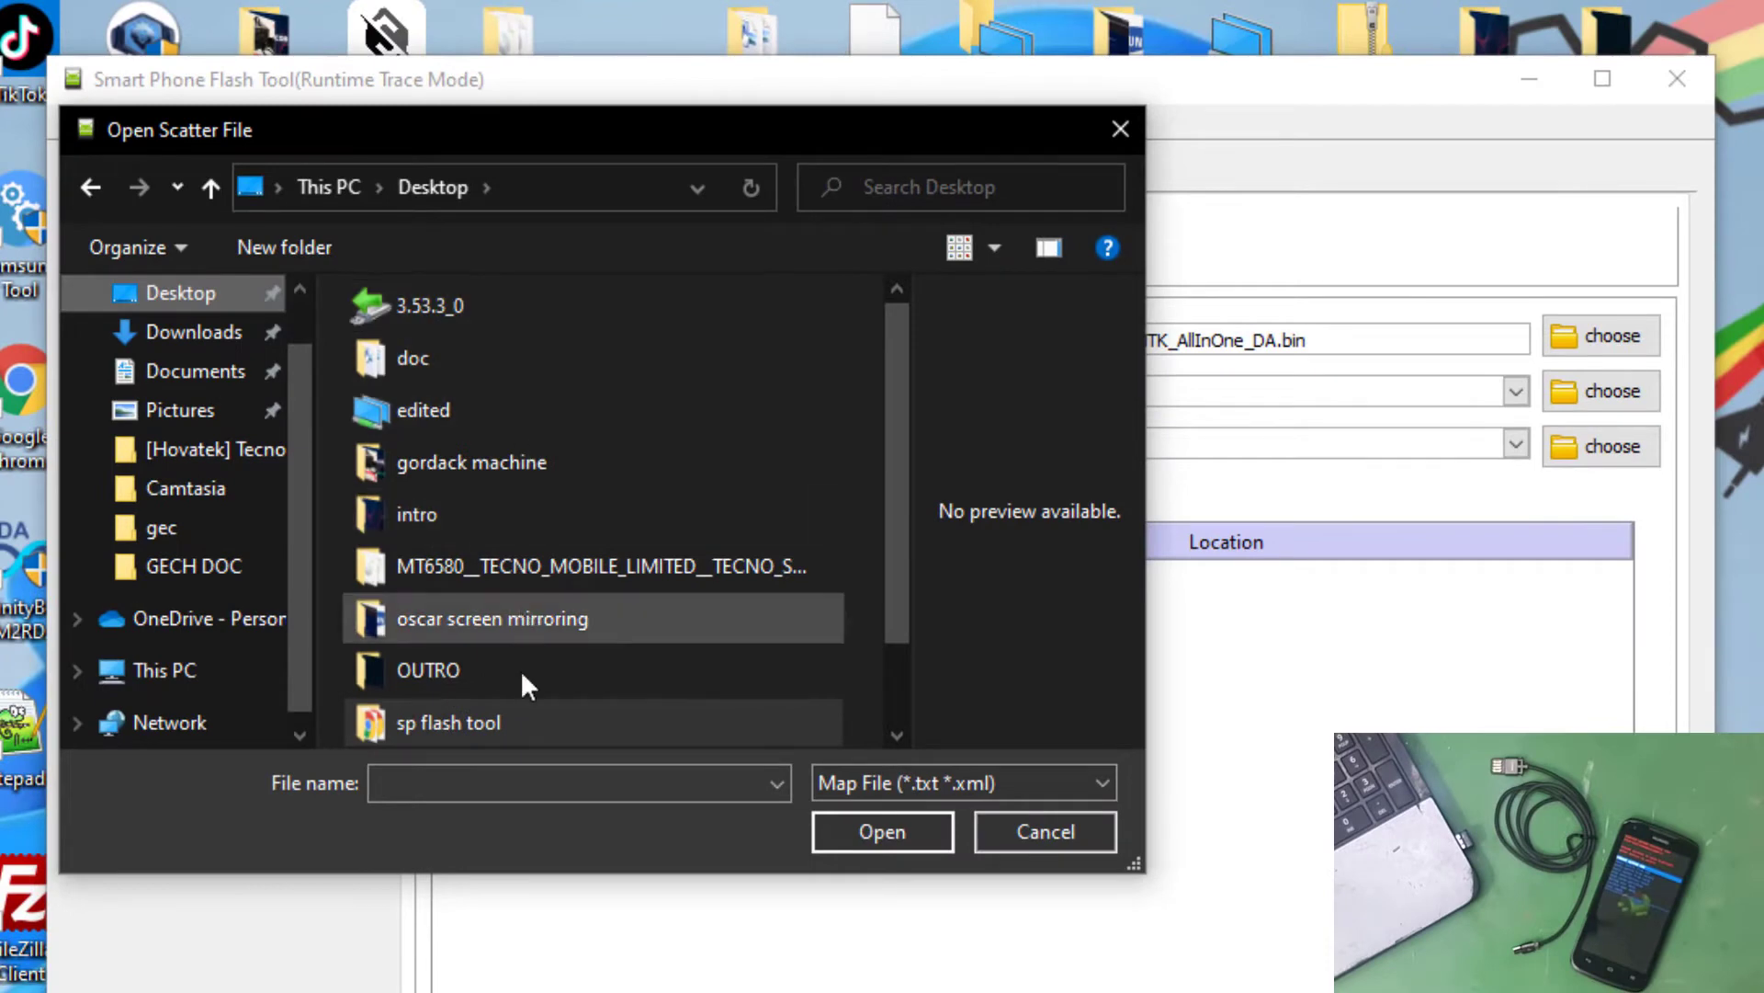
pyautogui.scroll(-1, 566, 643)
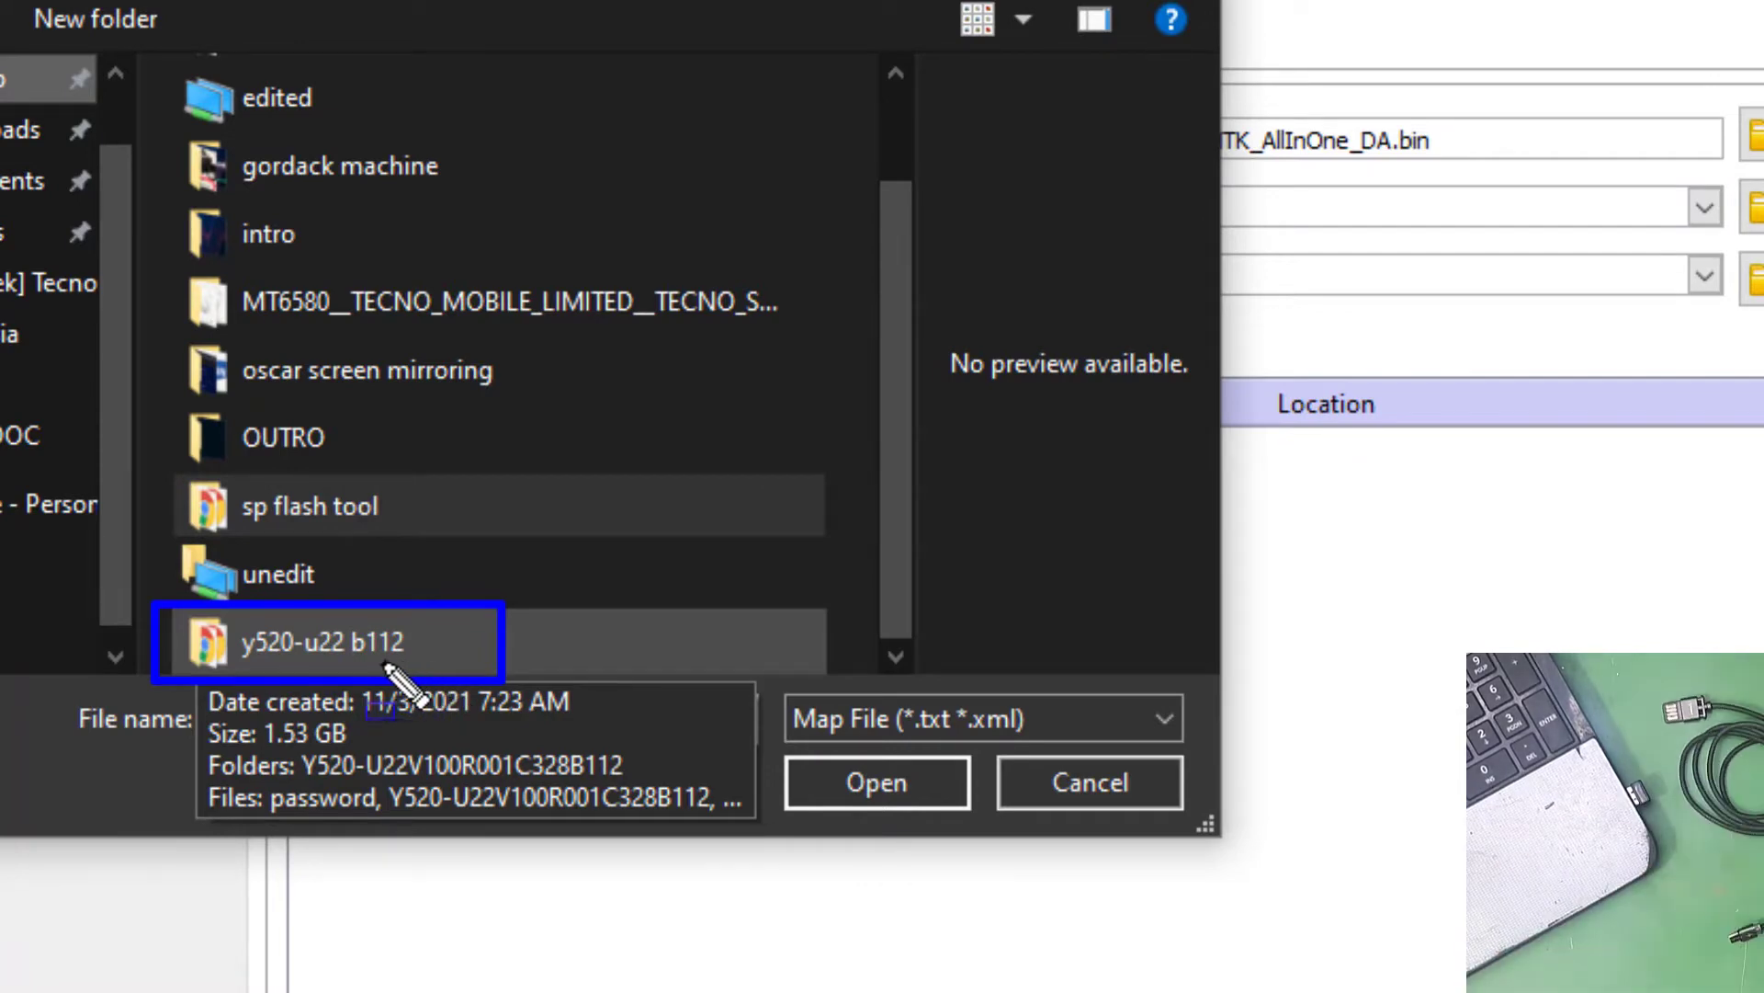
pyautogui.click(368, 634)
pyautogui.doubleClick(367, 632)
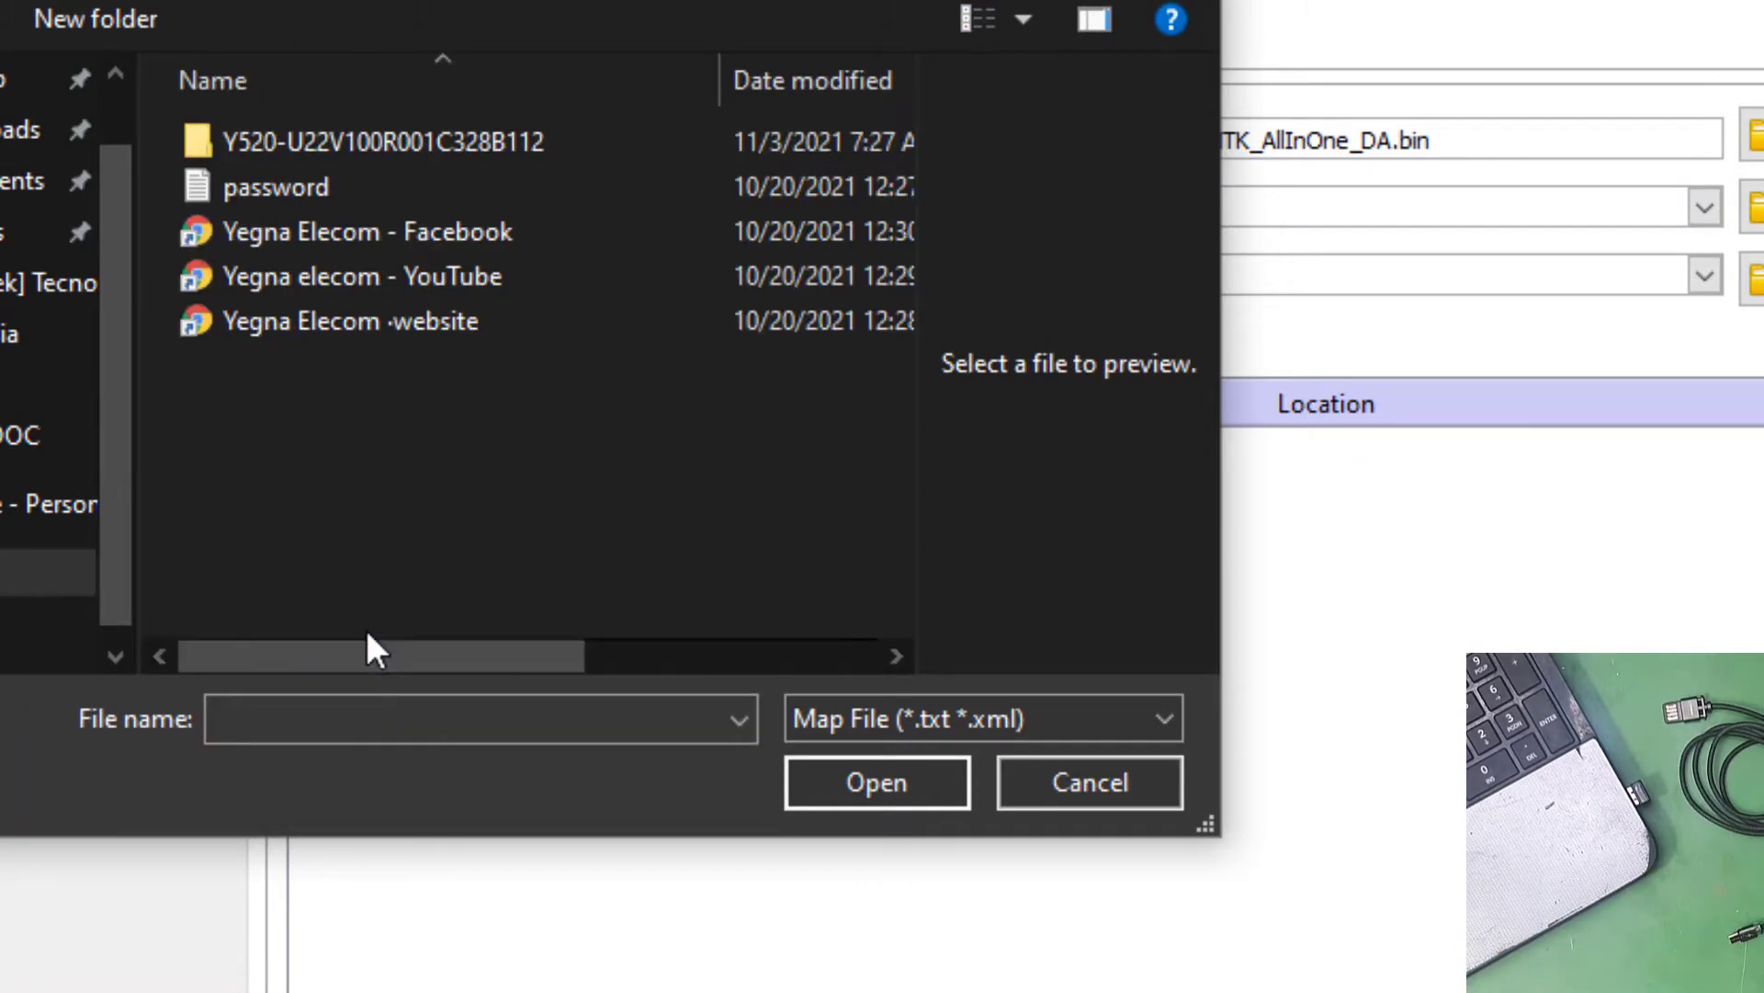
pyautogui.doubleClick(261, 138)
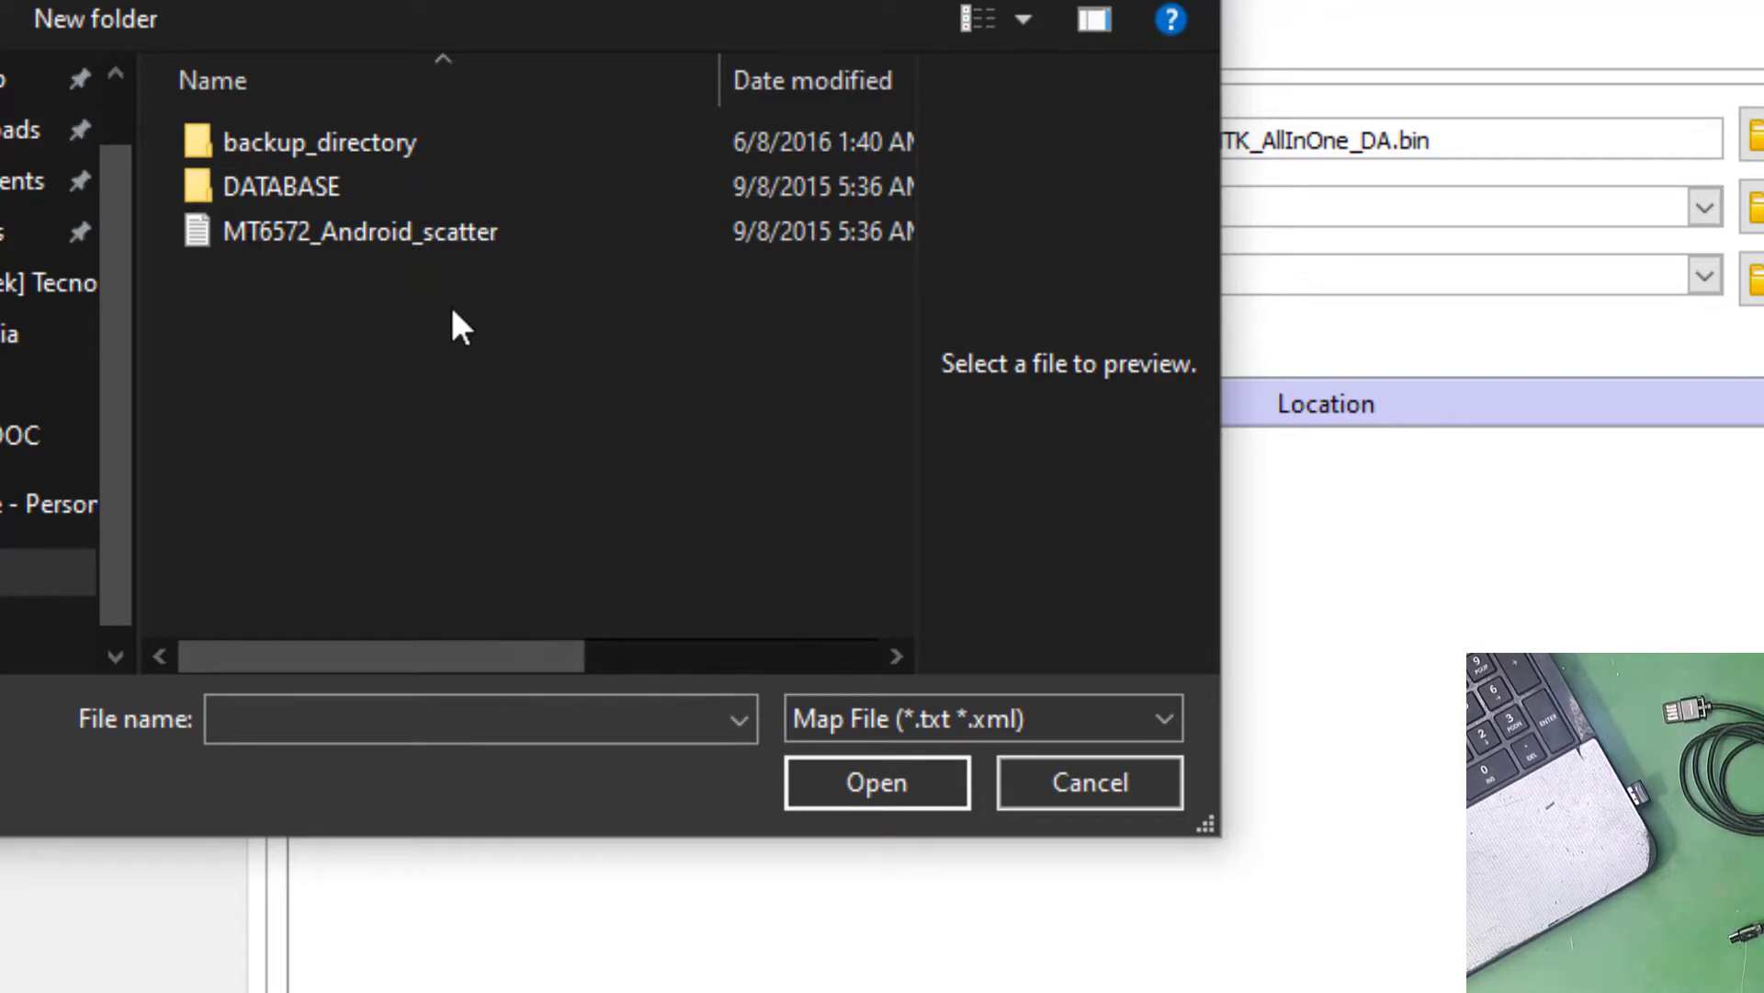
pyautogui.click(393, 232)
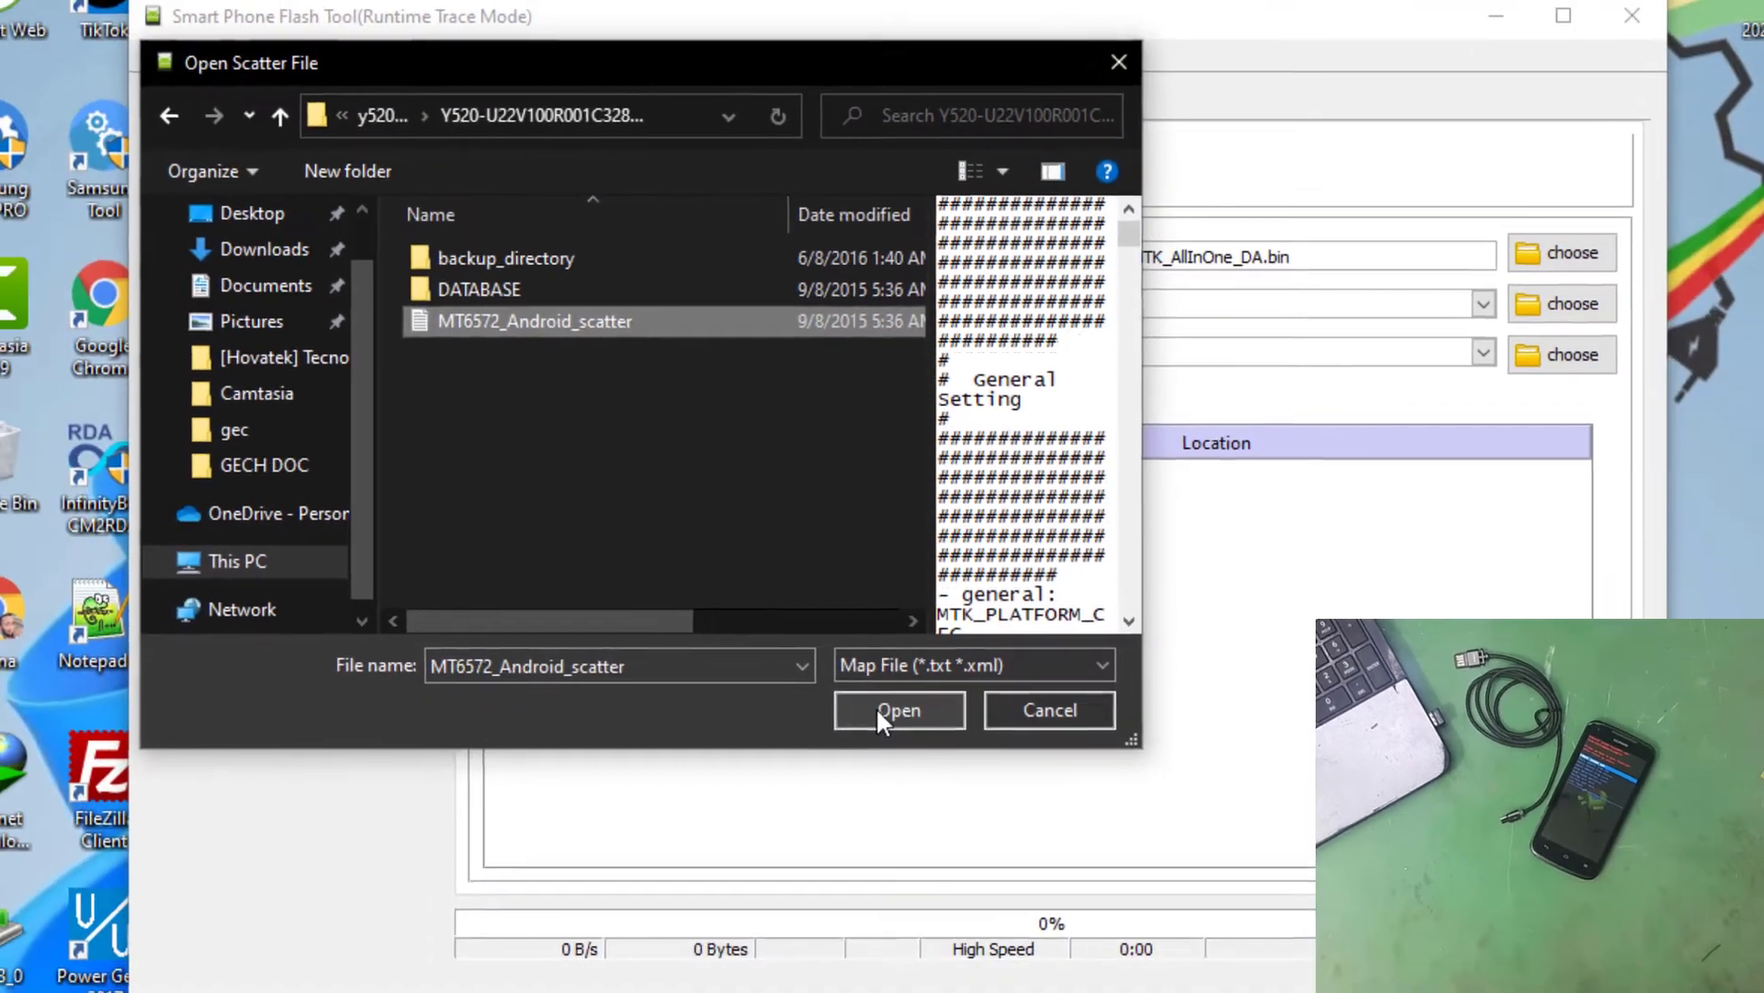
pyautogui.click(875, 707)
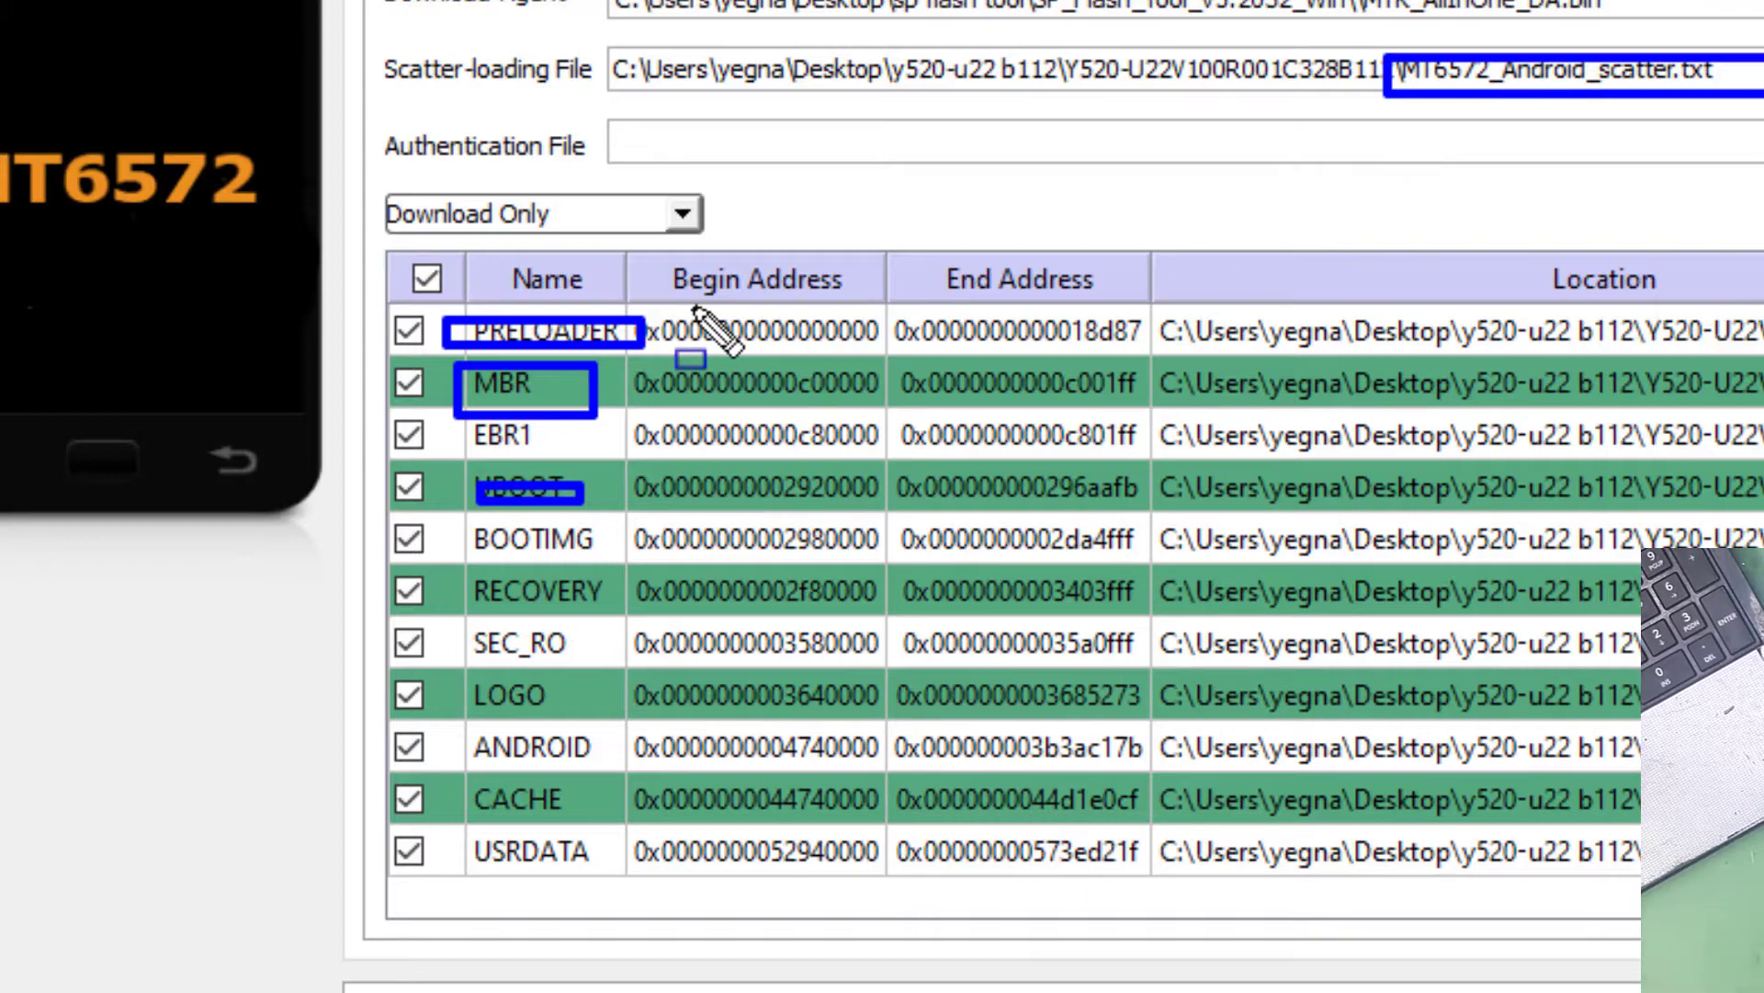
pyautogui.press('Escape')
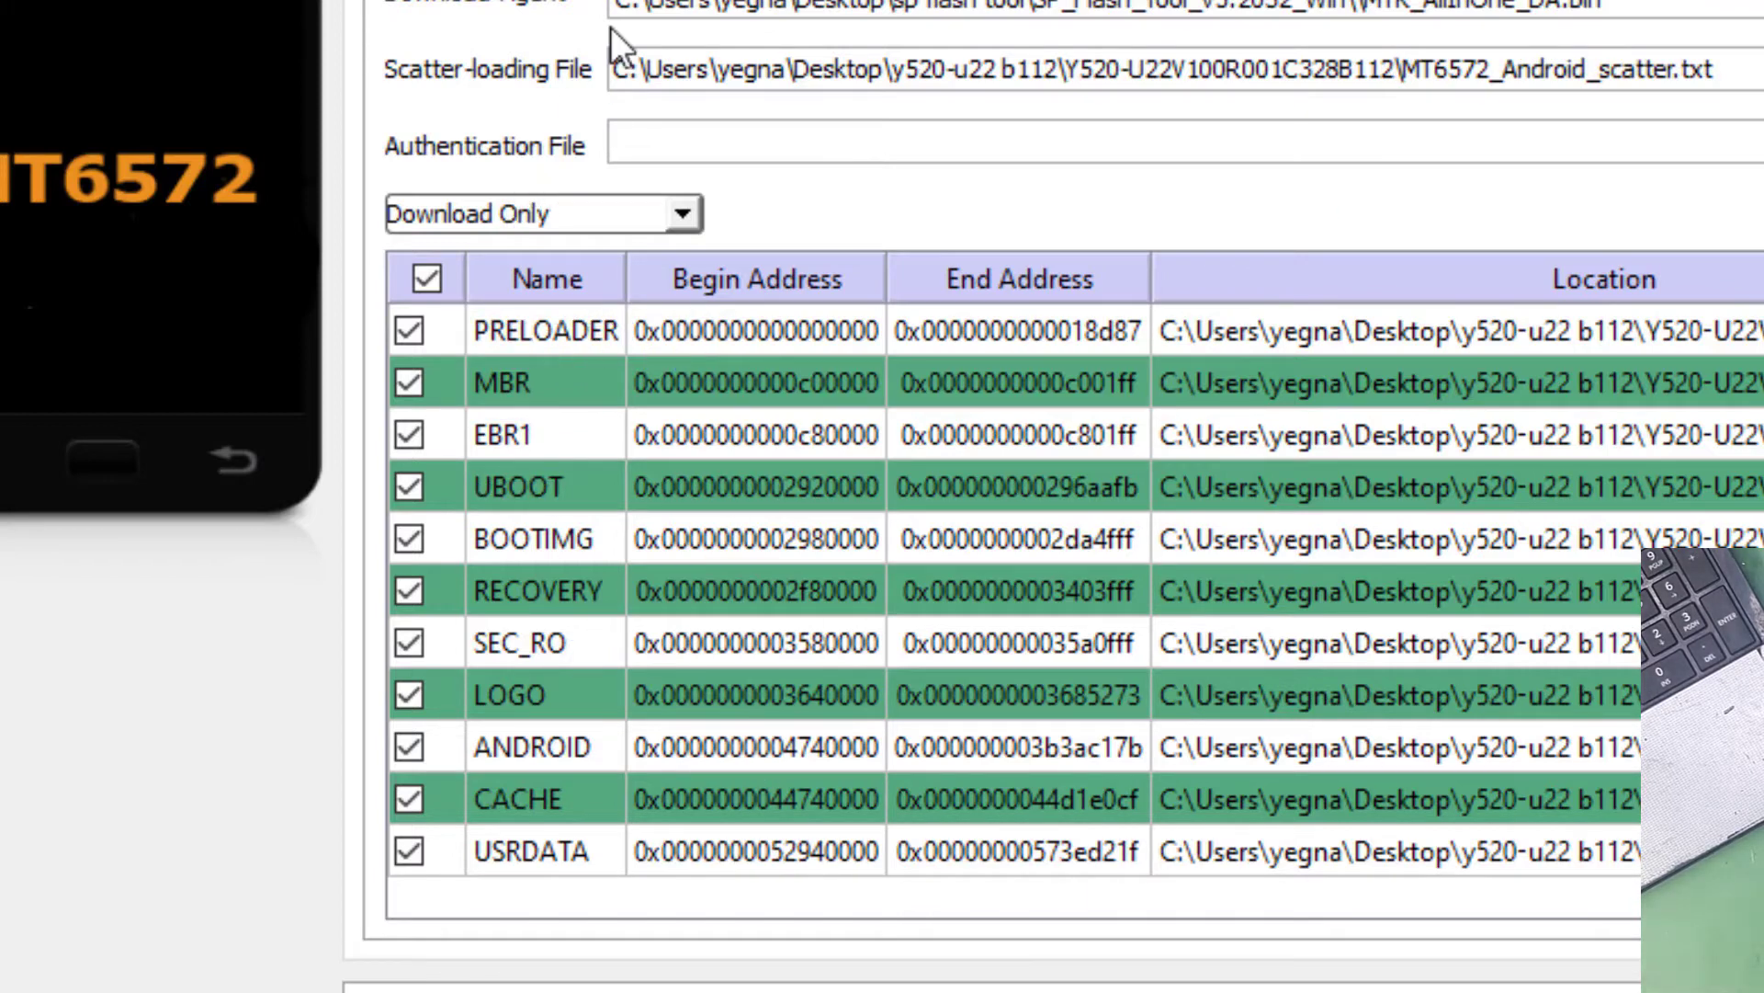
pyautogui.click(681, 215)
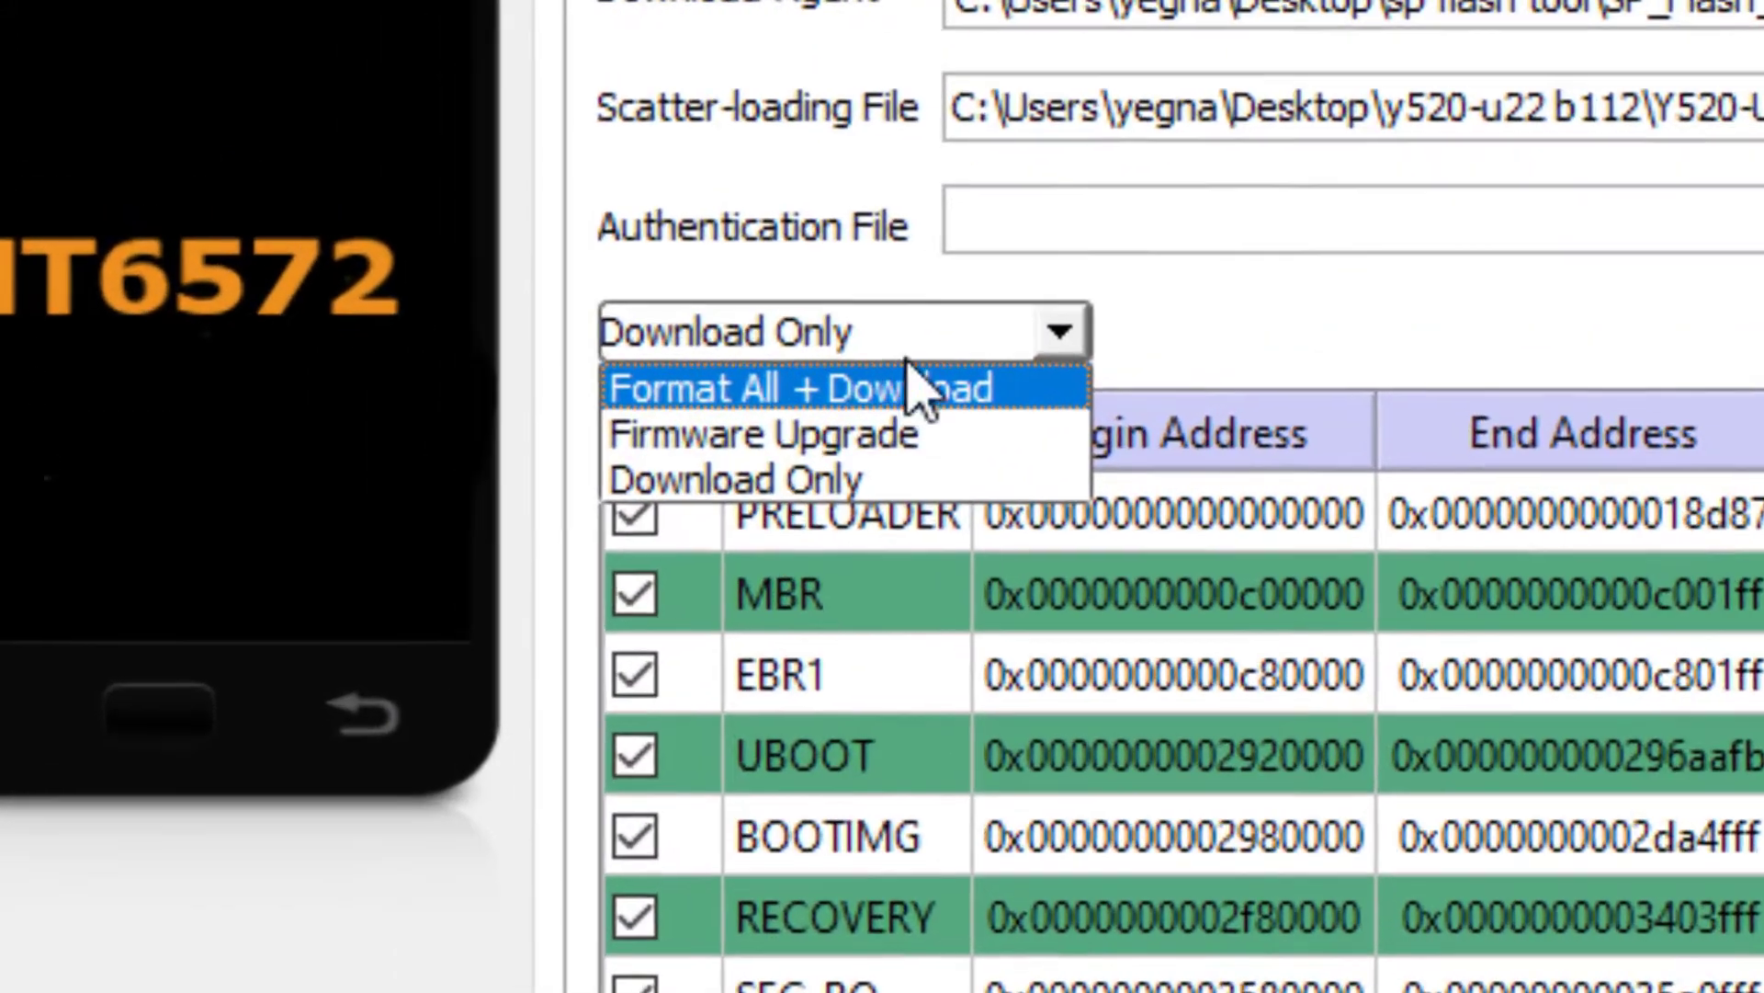
pyautogui.click(682, 213)
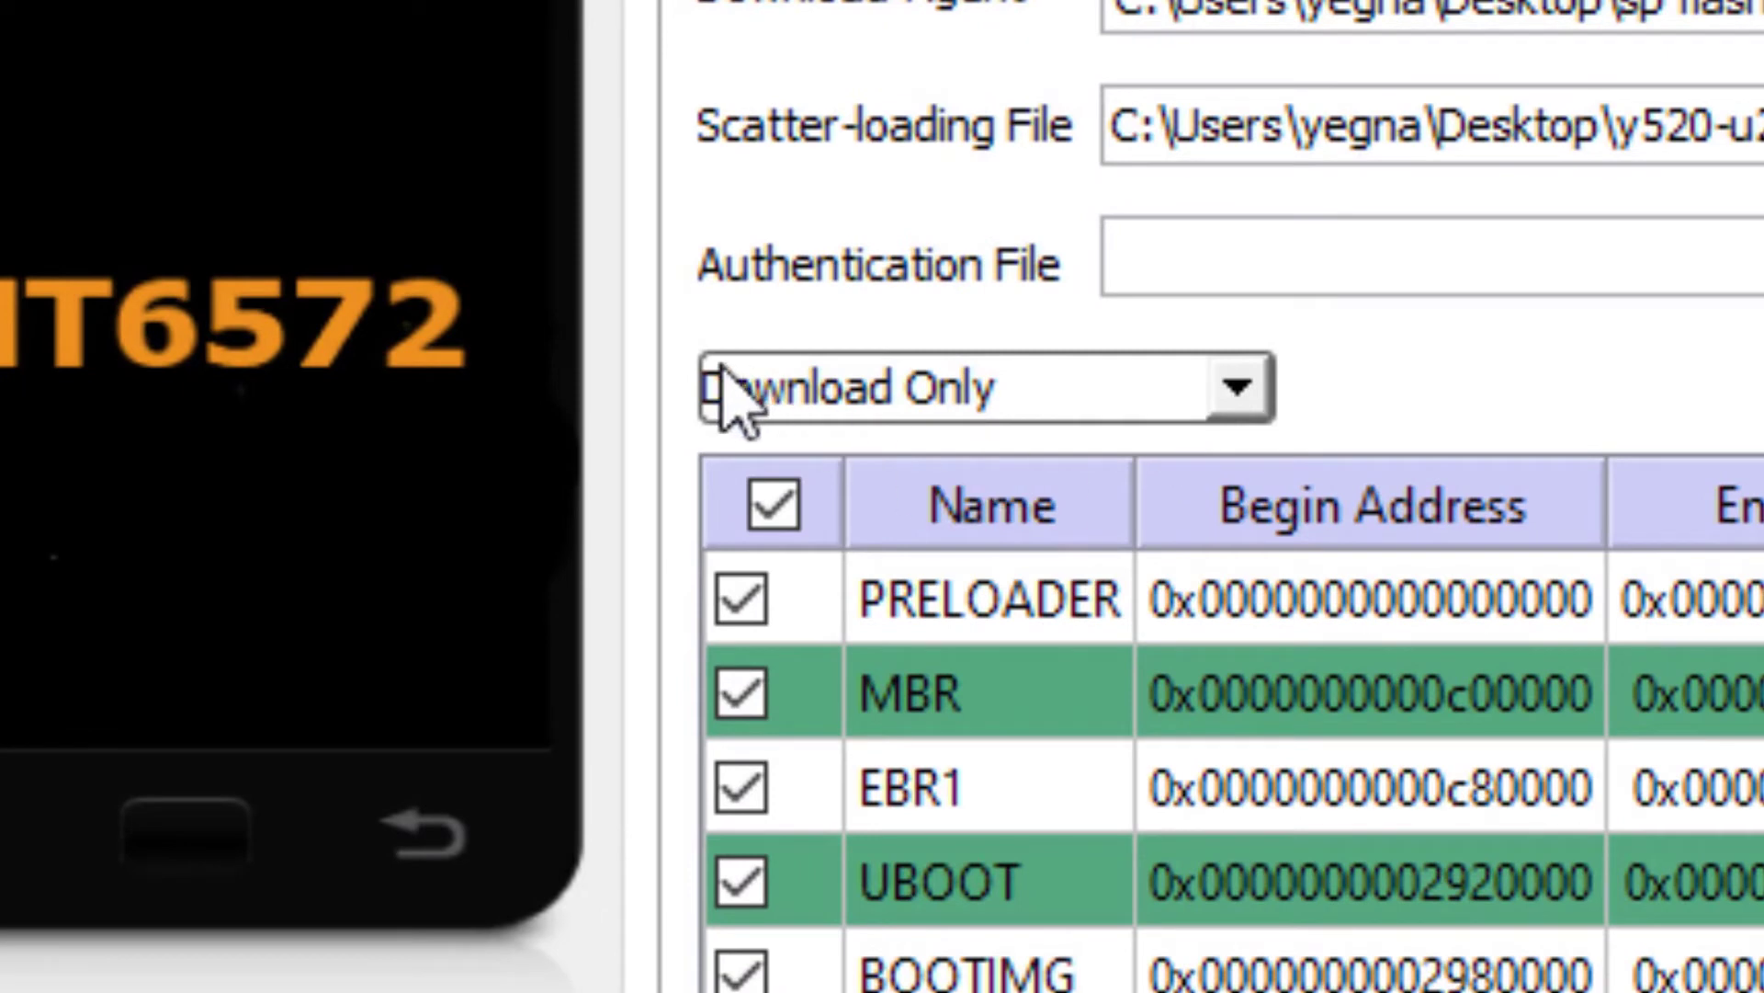
pyautogui.moveTo(689, 338)
pyautogui.mouseDown()
pyautogui.moveTo(1106, 457)
pyautogui.moveTo(1268, 525)
pyautogui.mouseUp()
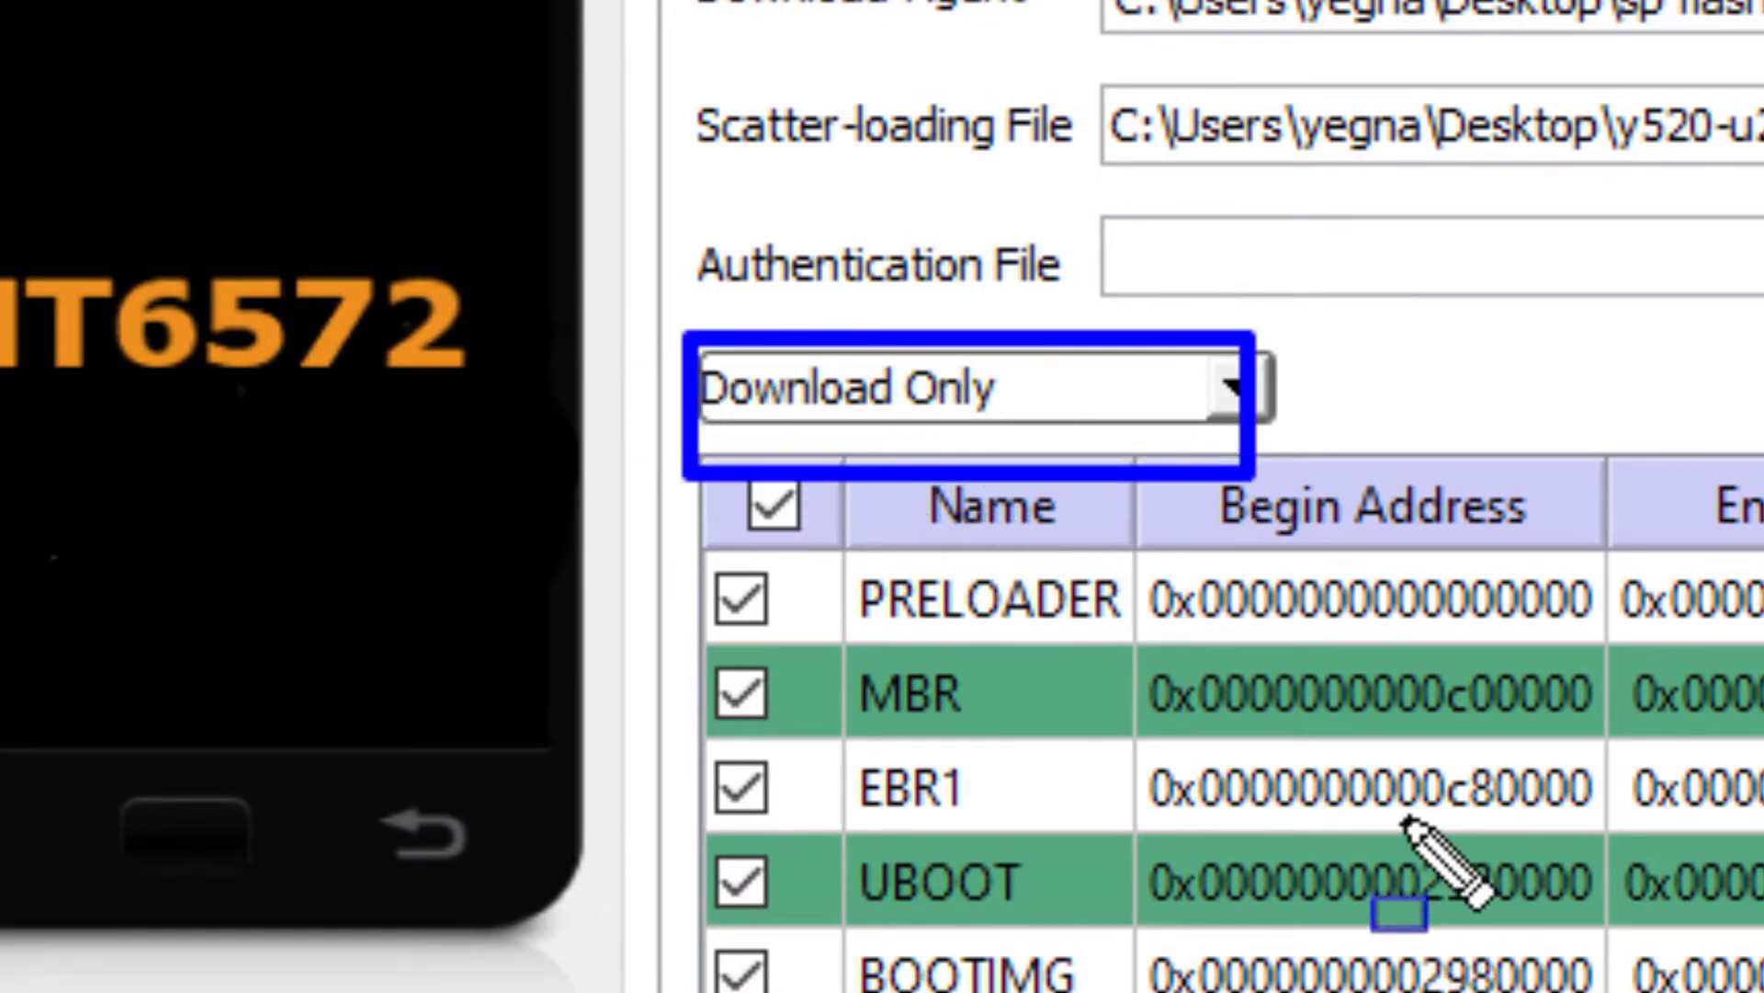
pyautogui.press('Escape')
pyautogui.click(1237, 395)
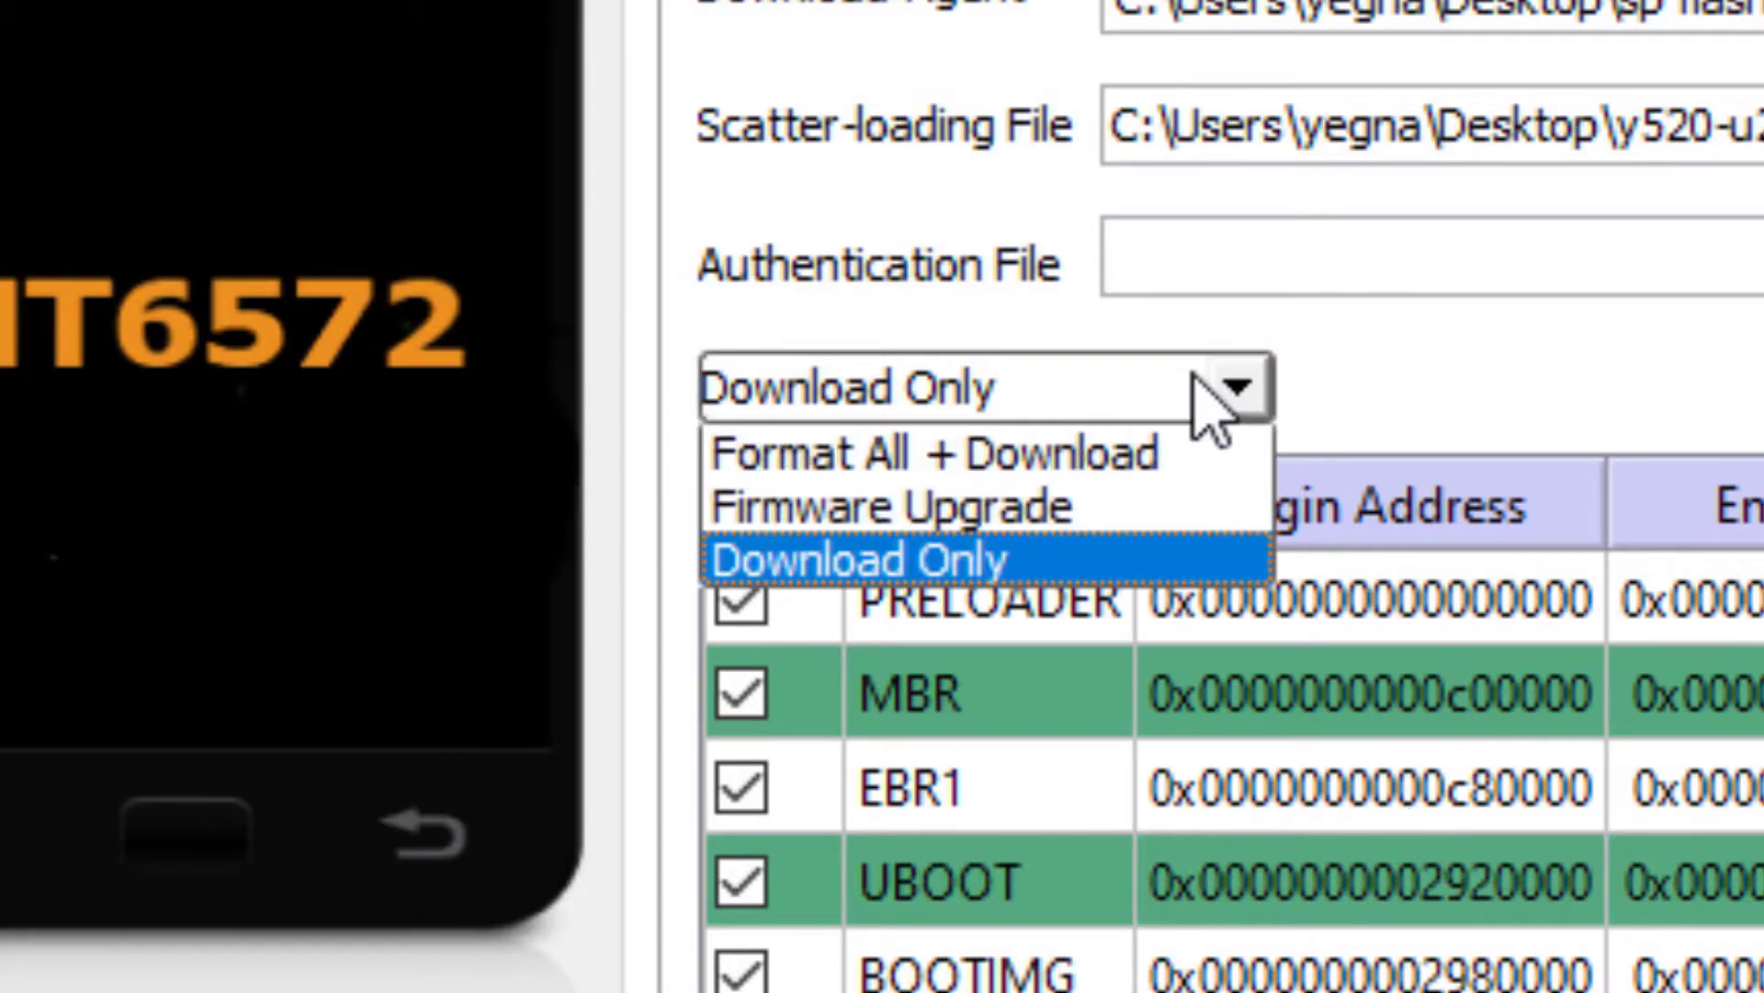
pyautogui.hotkey('ctrl', '2')
pyautogui.moveTo(1153, 322); pyautogui.dragTo(1303, 478)
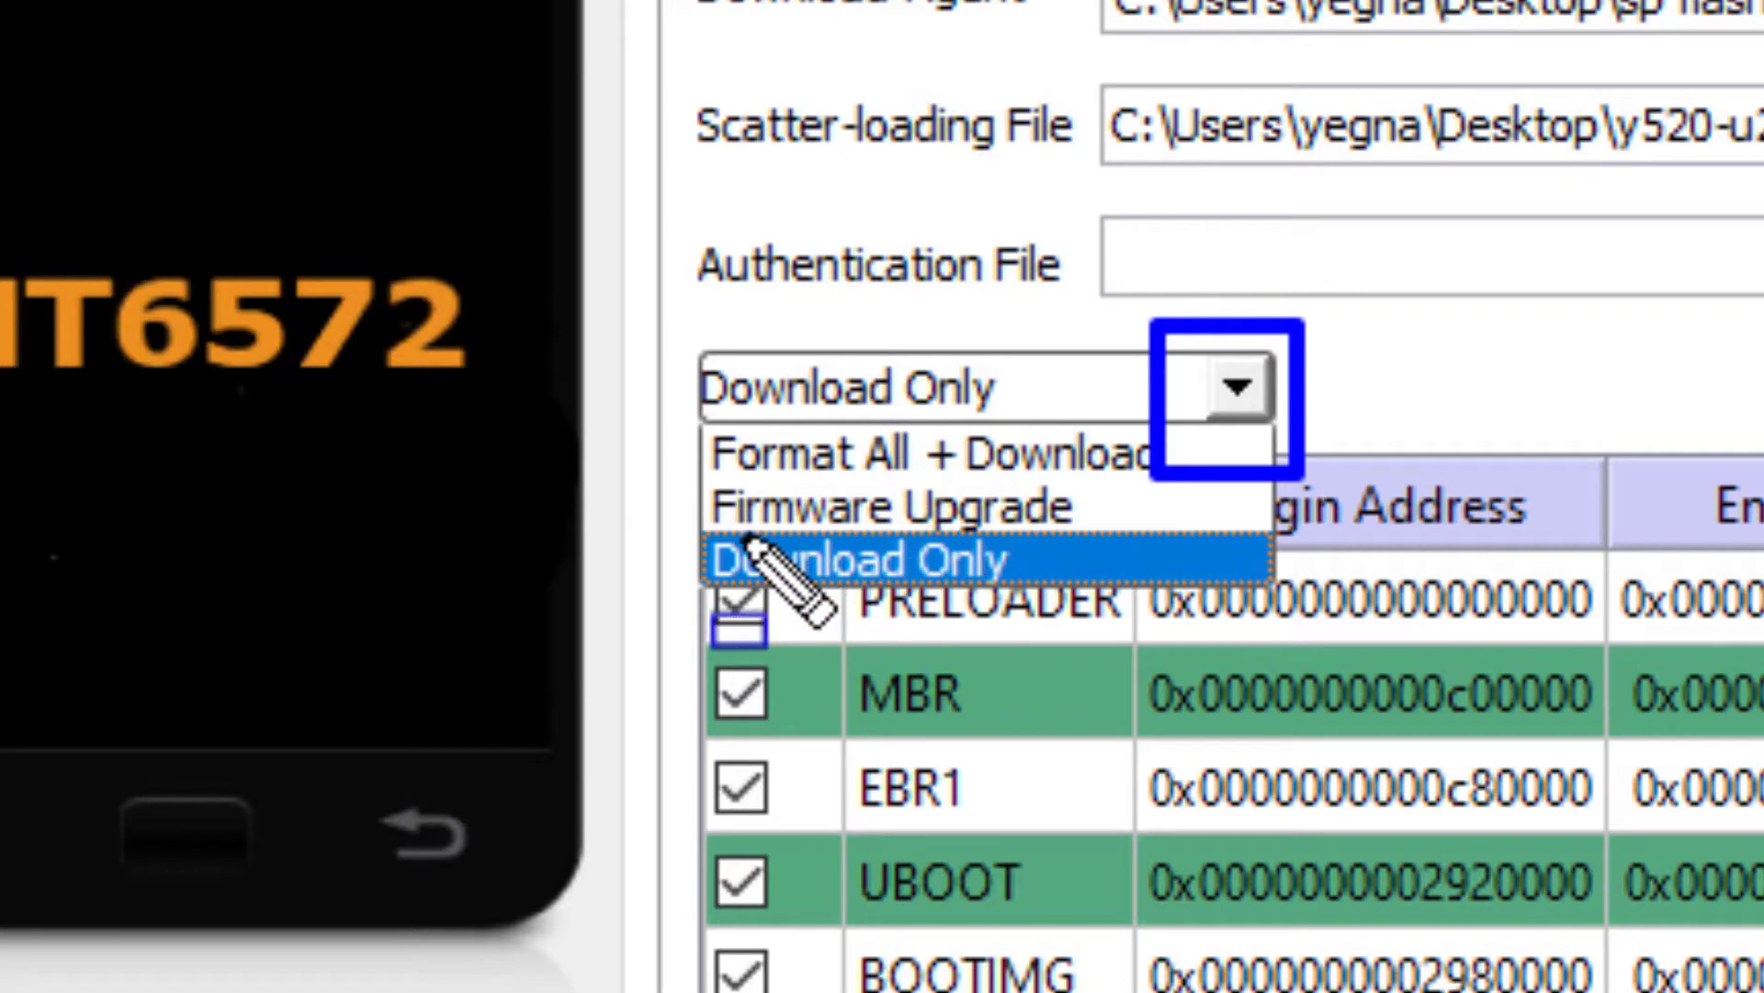
pyautogui.moveTo(696, 479); pyautogui.dragTo(1136, 555)
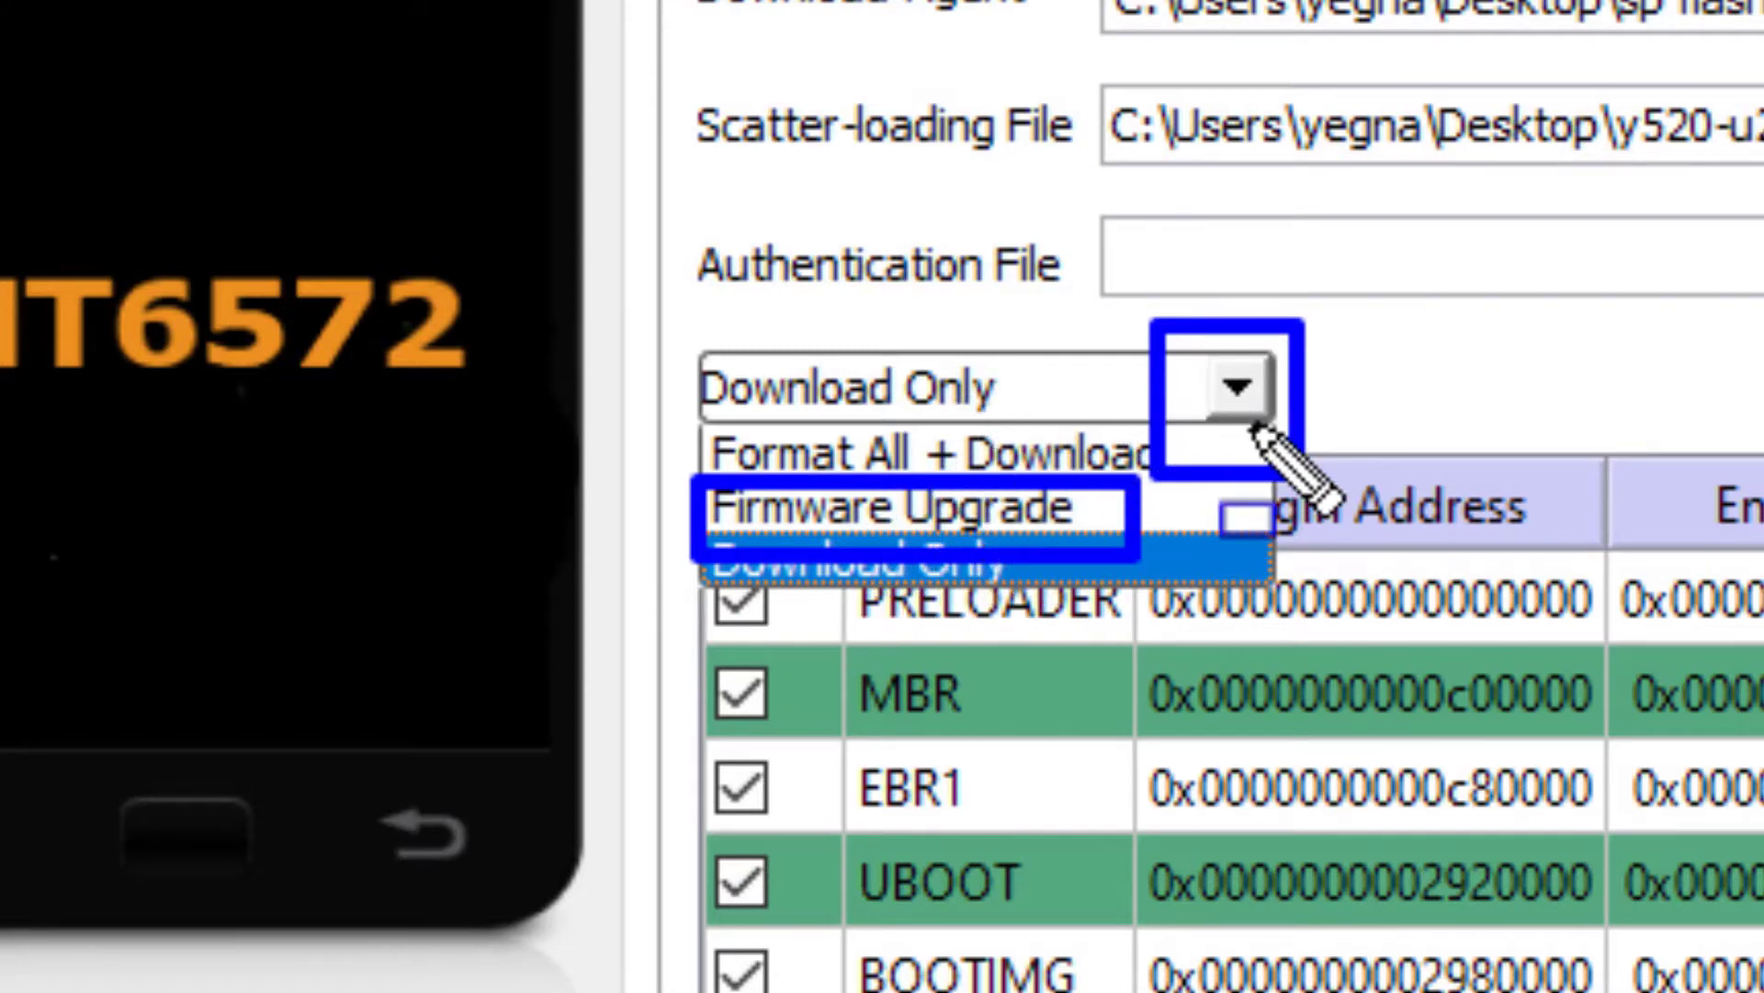
pyautogui.press('Escape')
# Step: Set the download mode to Firmware Upgrade and move the flash tool window aside to free space on the desktop
pyautogui.click(1235, 393)
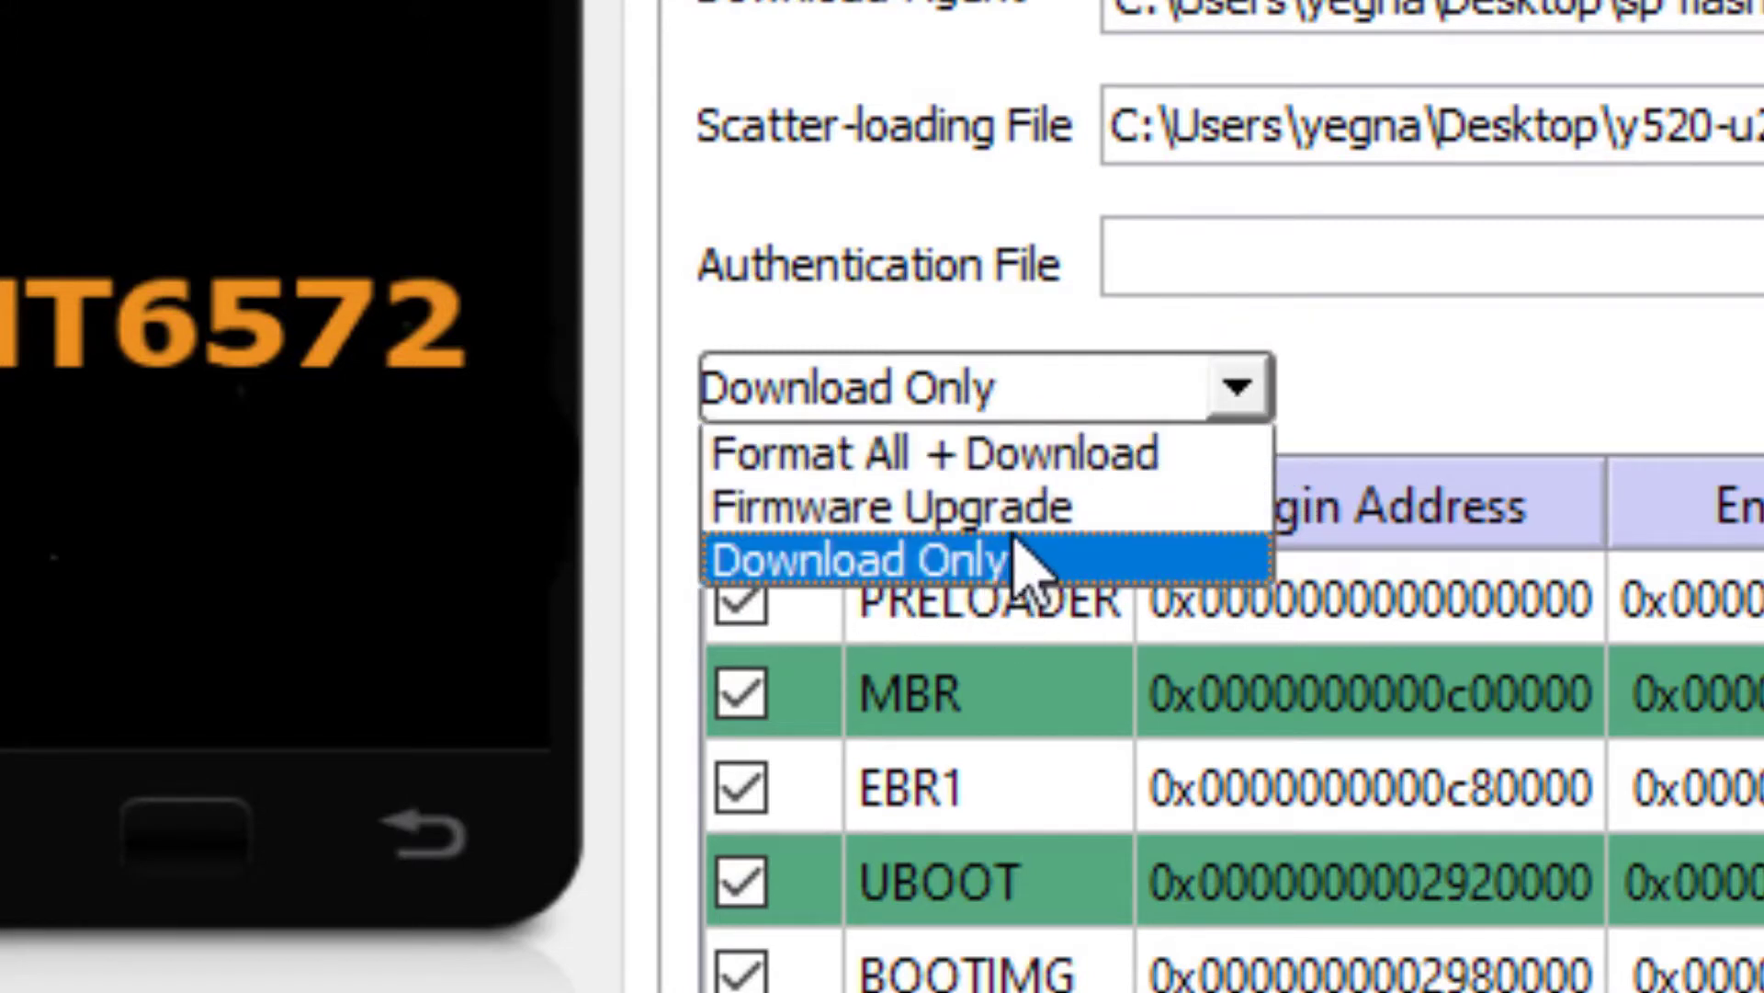
pyautogui.click(1032, 511)
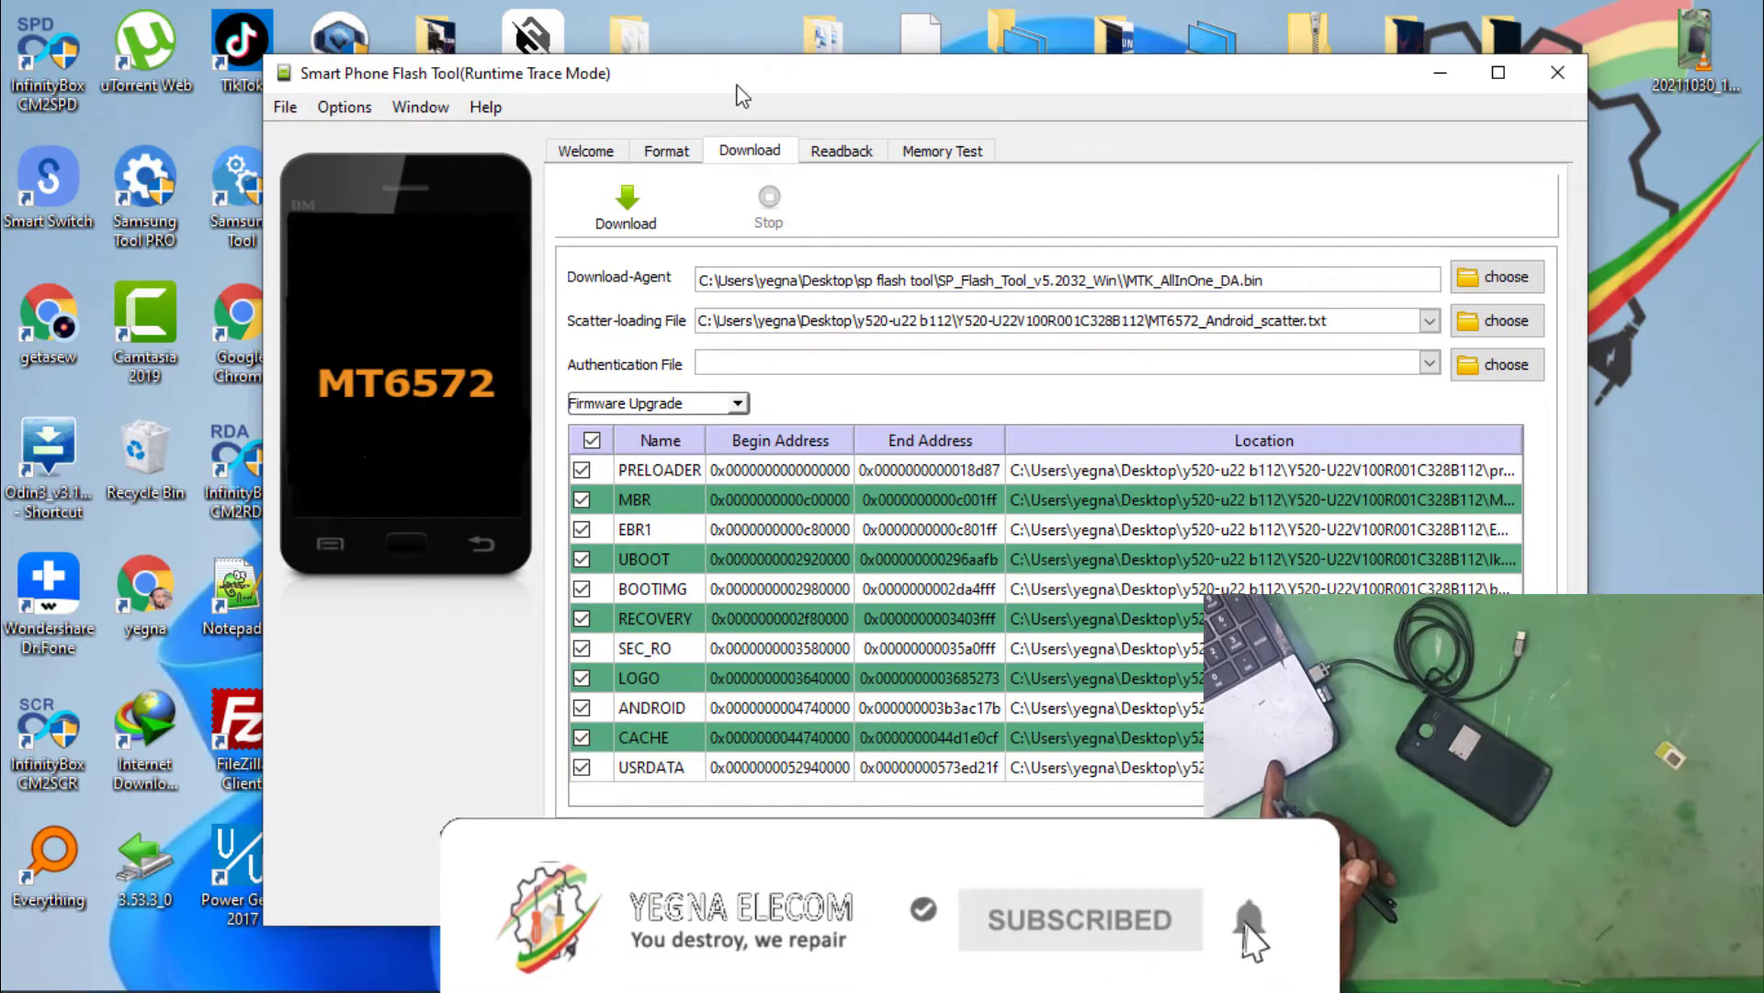
pyautogui.moveTo(764, 74); pyautogui.dragTo(904, 51)
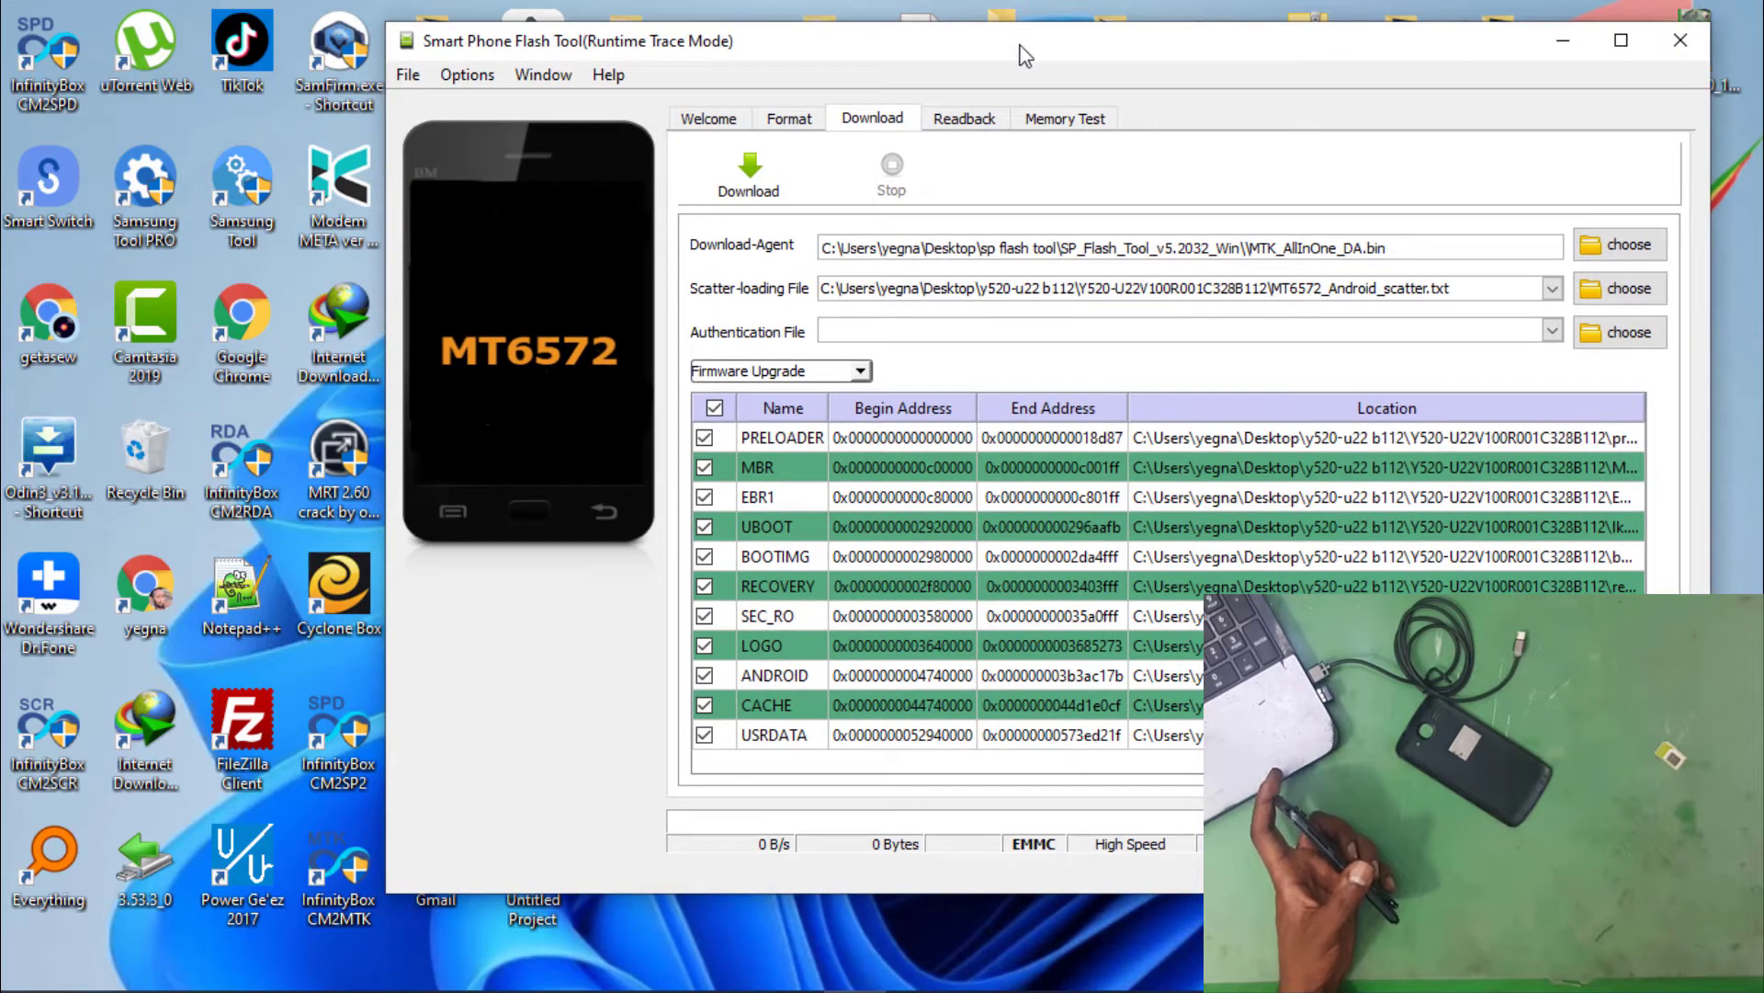
pyautogui.moveTo(1074, 52); pyautogui.dragTo(1110, 48)
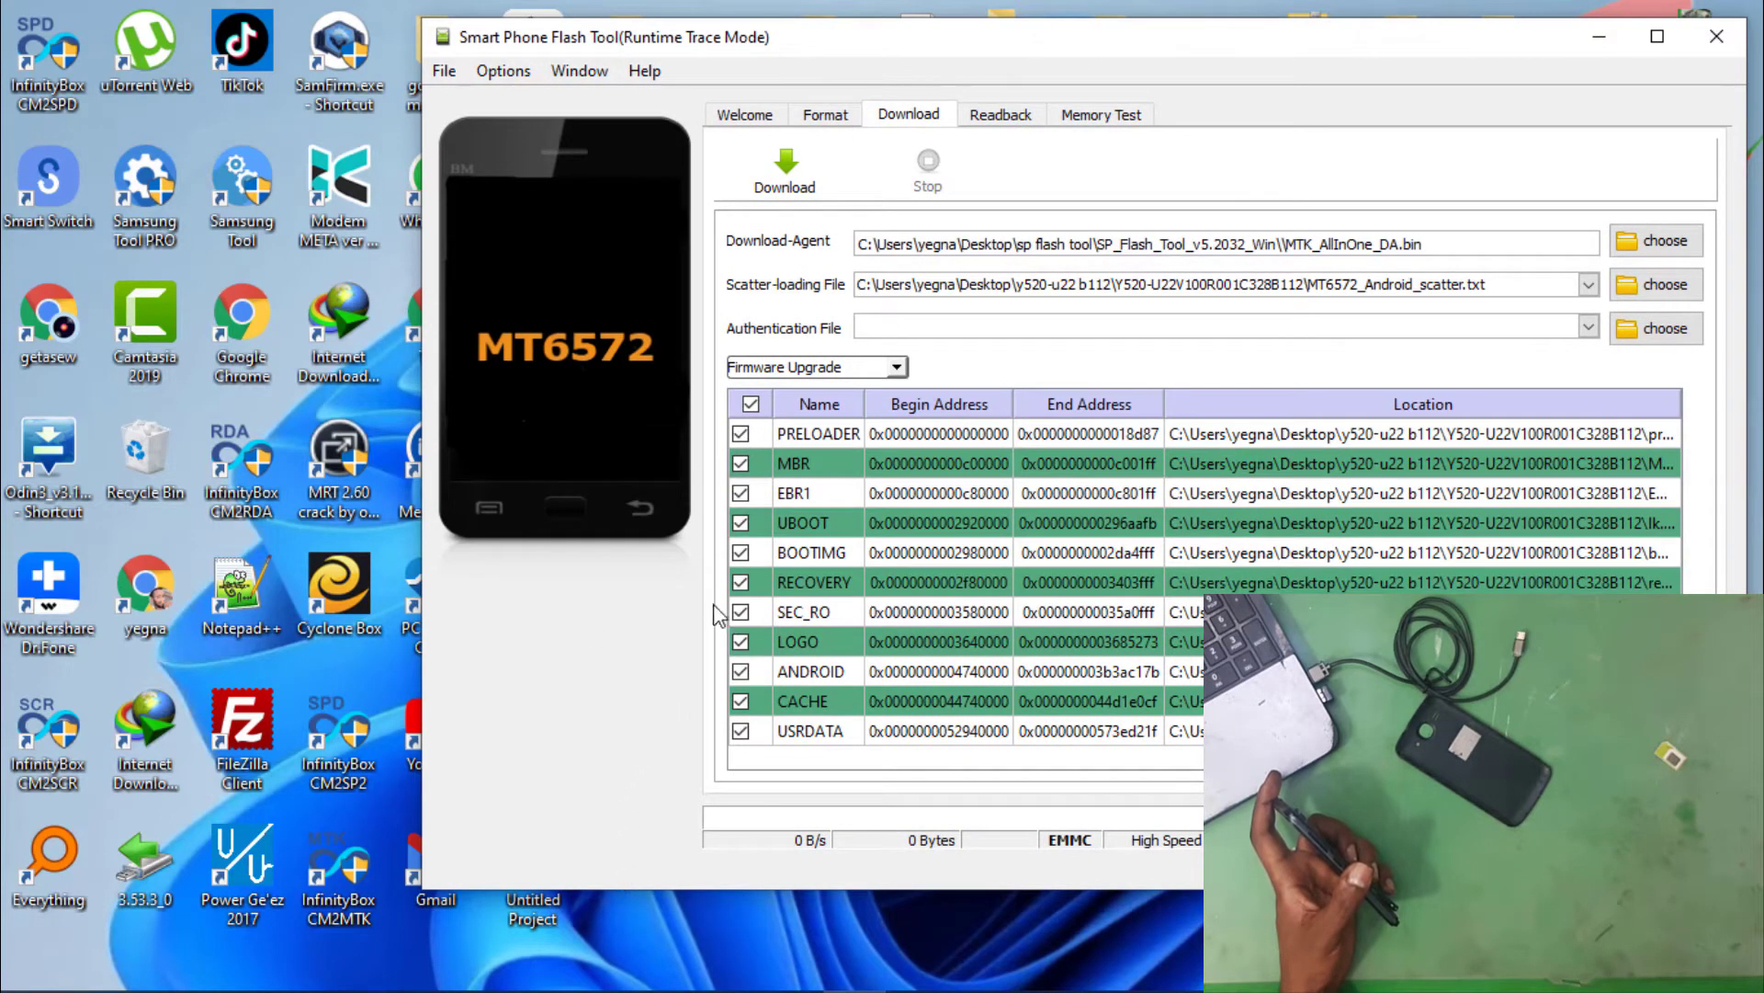
pyautogui.moveTo(978, 42); pyautogui.dragTo(977, 33)
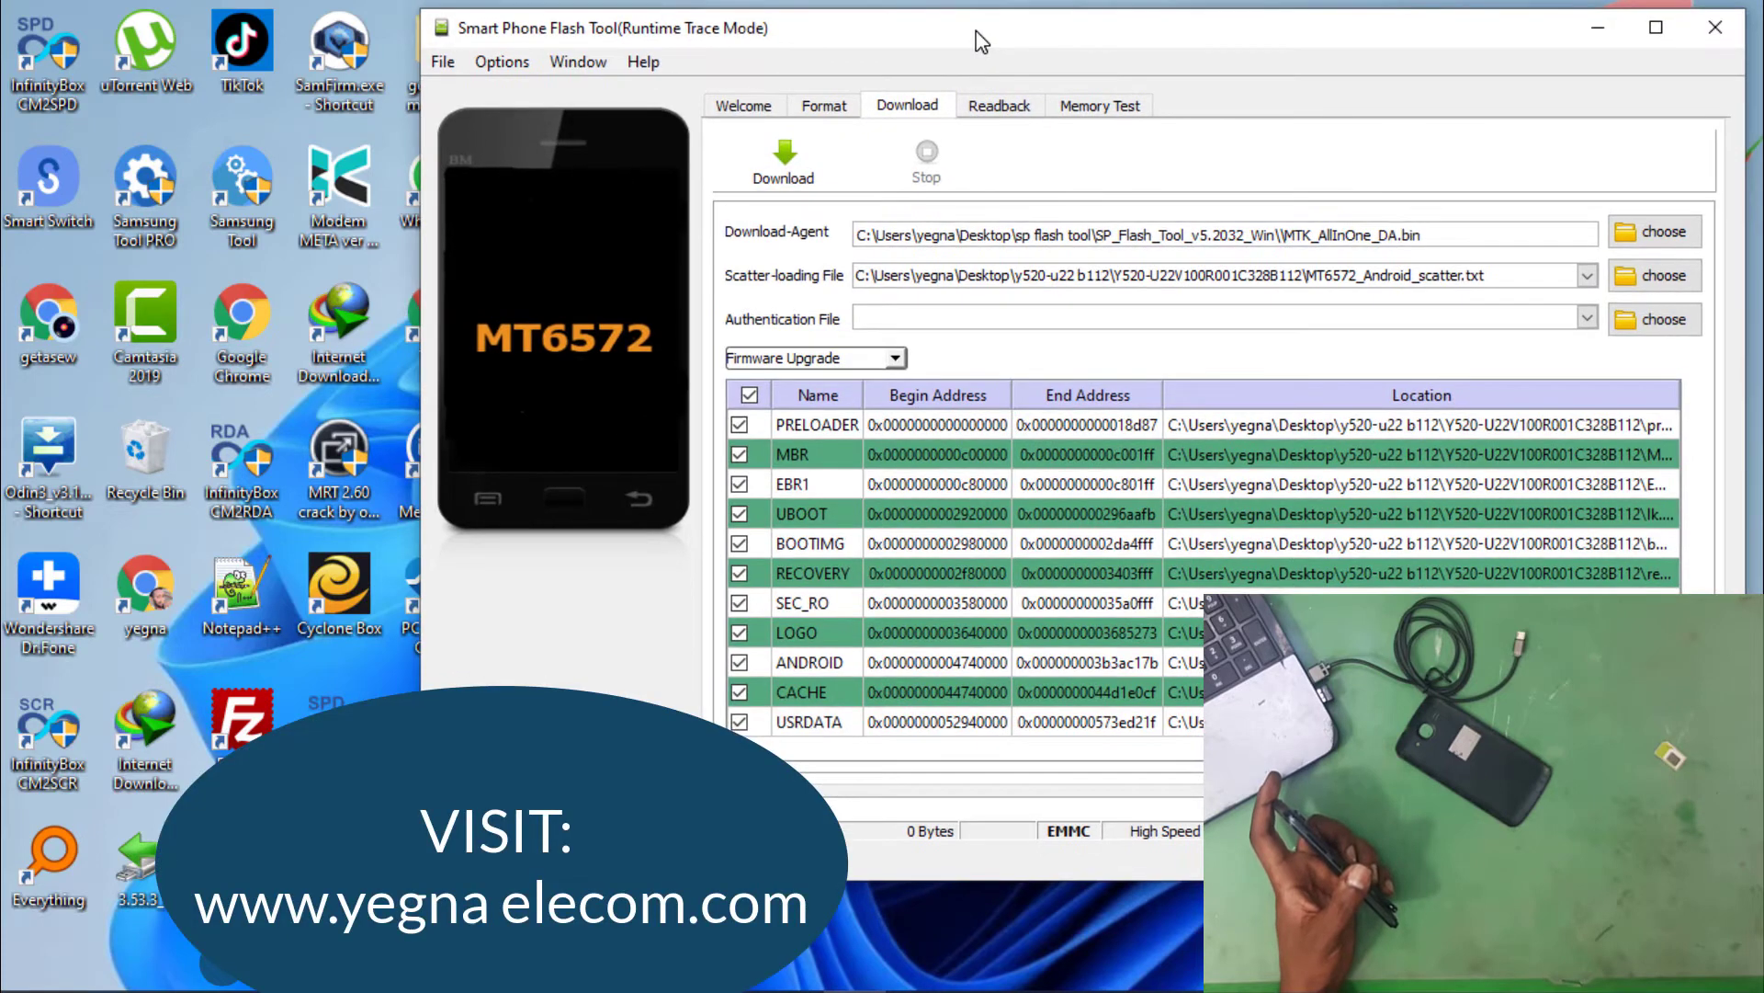
# Step: Bring up the minimized Devices and Printers window beside the flash tool and examine the area below its printer list
pyautogui.moveTo(1011, 988)
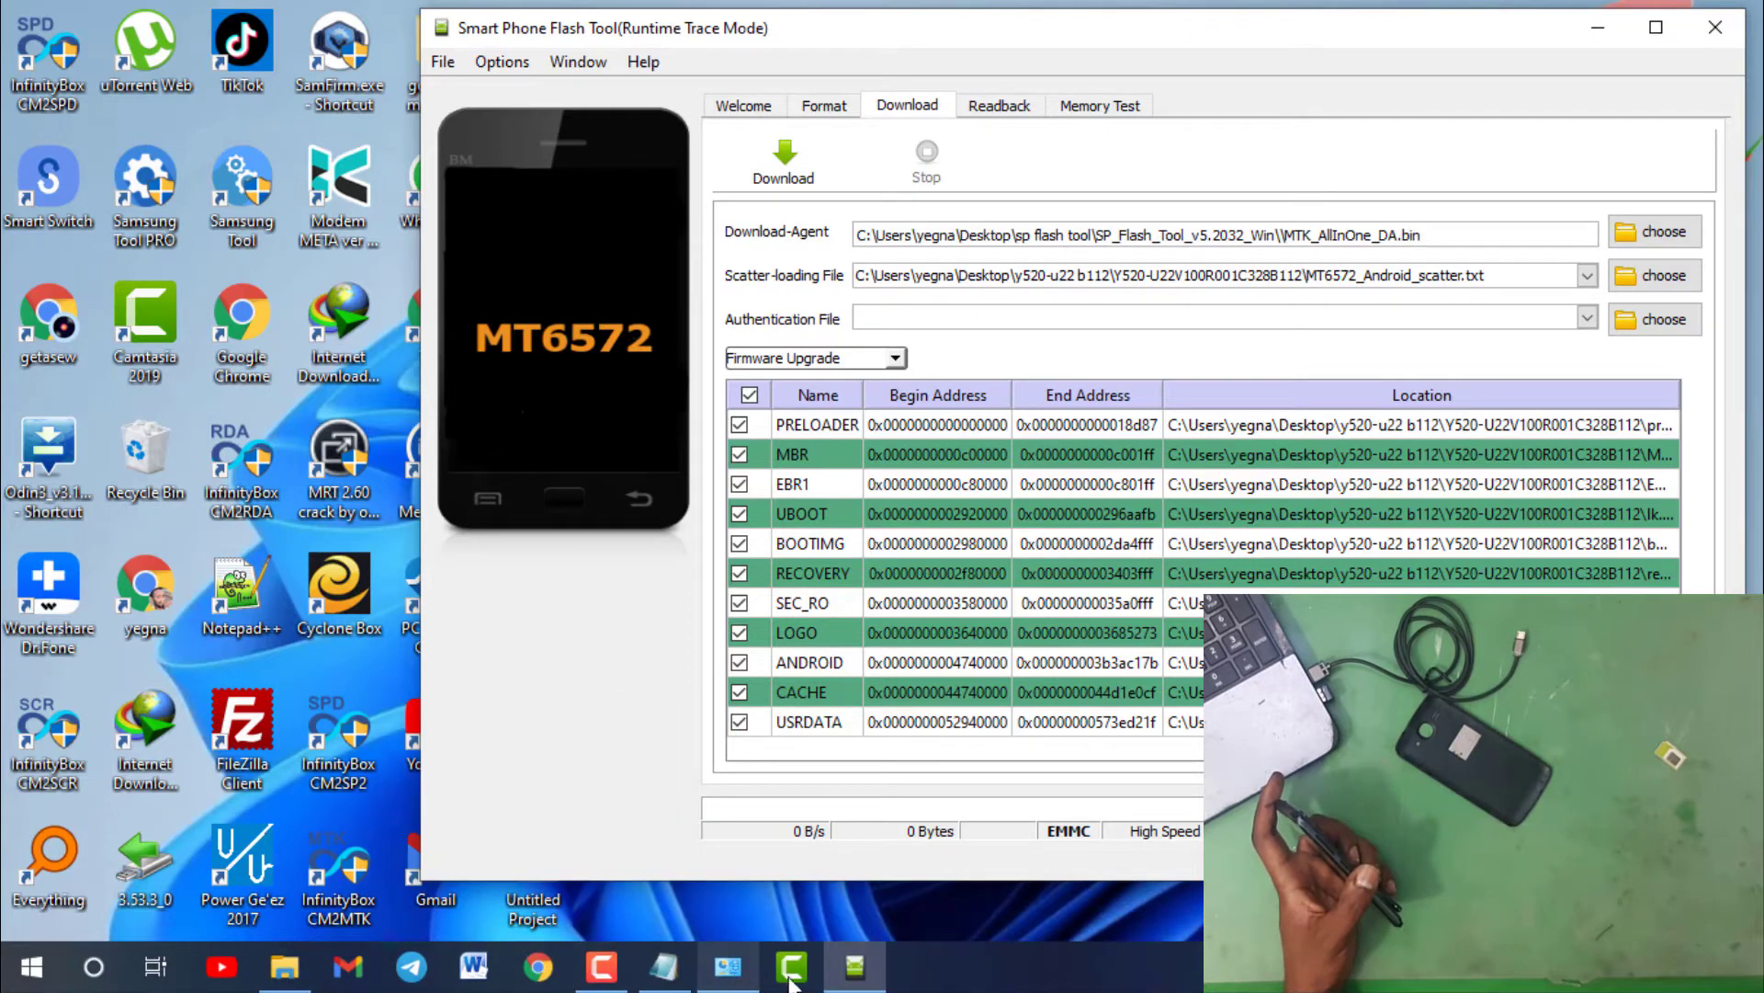
pyautogui.click(728, 967)
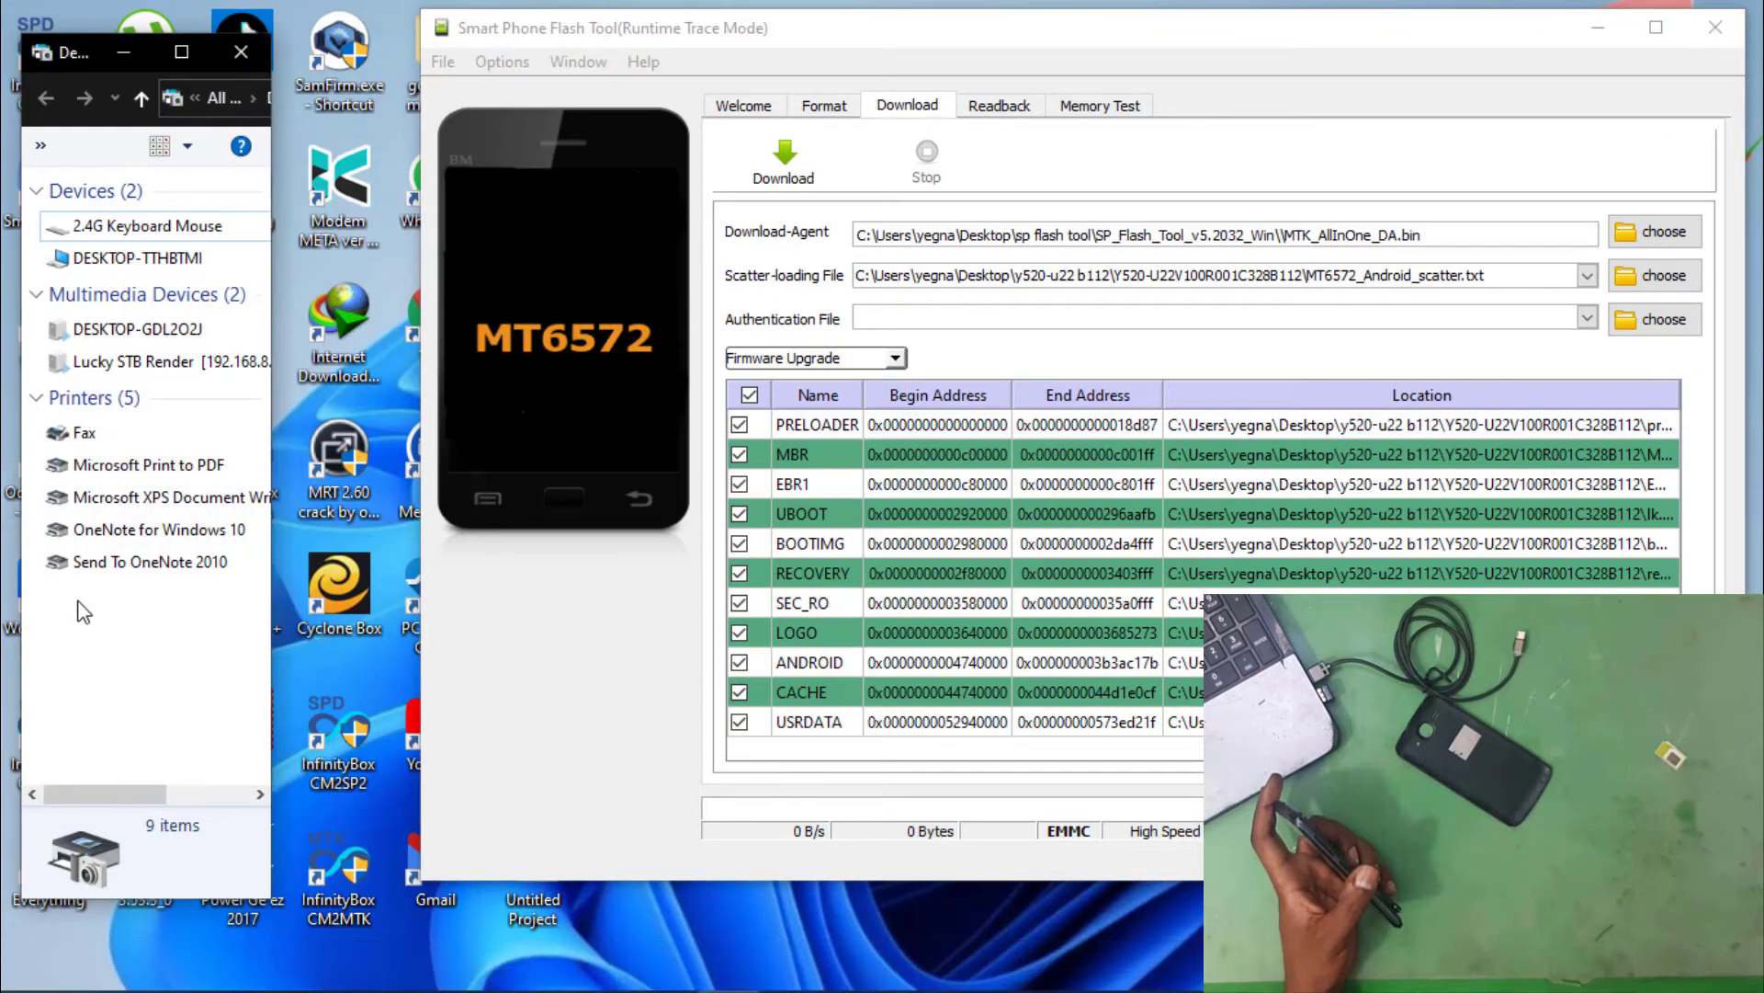
pyautogui.moveTo(49, 596); pyautogui.dragTo(260, 683)
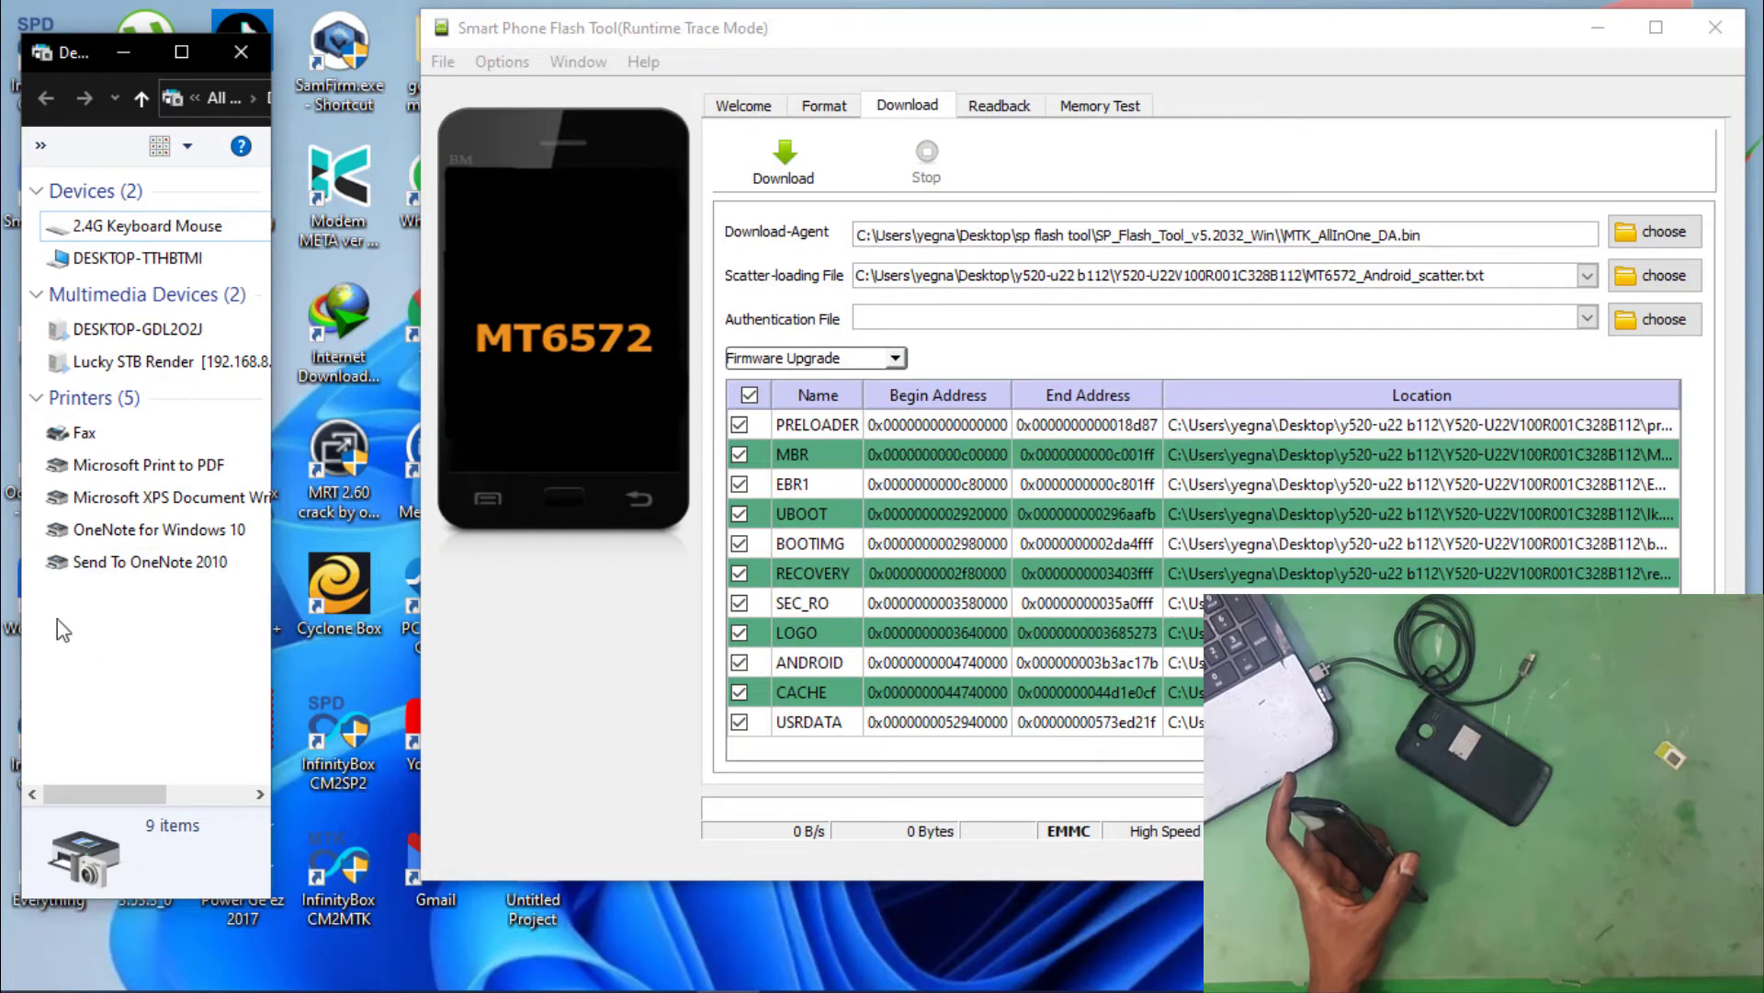
pyautogui.moveTo(65, 681); pyautogui.dragTo(278, 684)
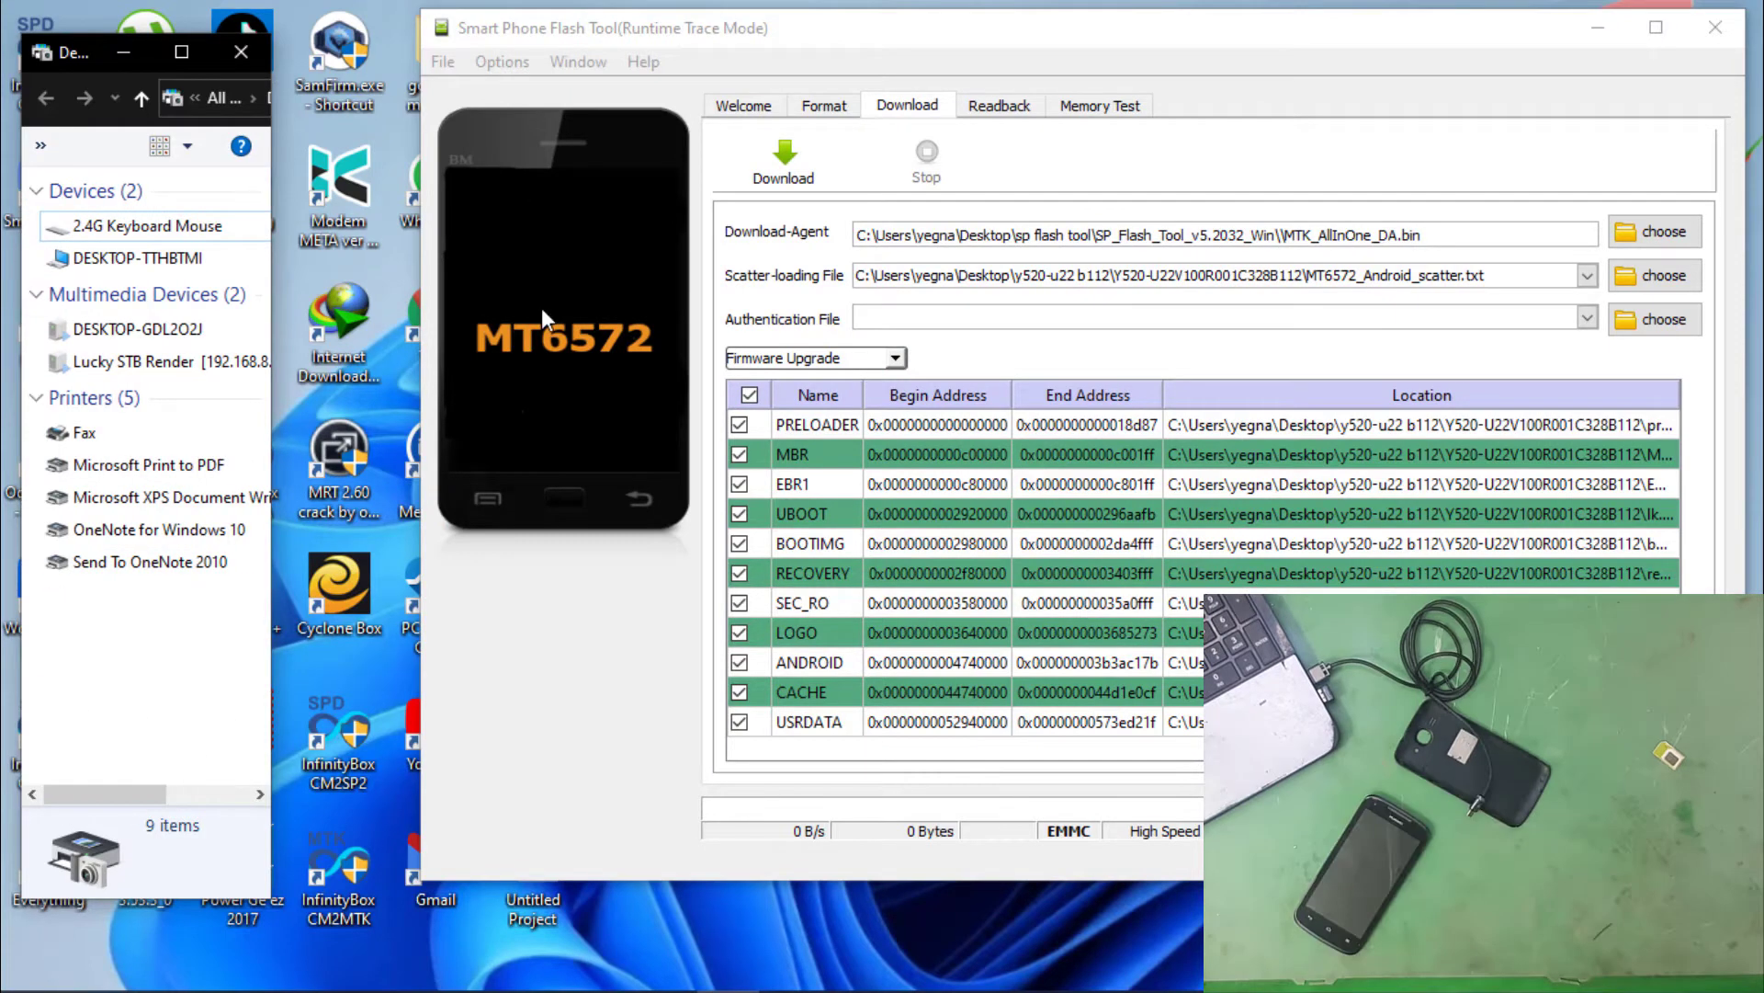
# Step: Start the firmware download and check the MediaTek PreLoader USB VCOM entry in the device list while the phone is flashed
pyautogui.moveTo(653, 229); pyautogui.dragTo(665, 196)
pyautogui.moveTo(729, 138)
pyautogui.mouseDown()
pyautogui.moveTo(965, 213)
pyautogui.moveTo(869, 196)
pyautogui.mouseUp()
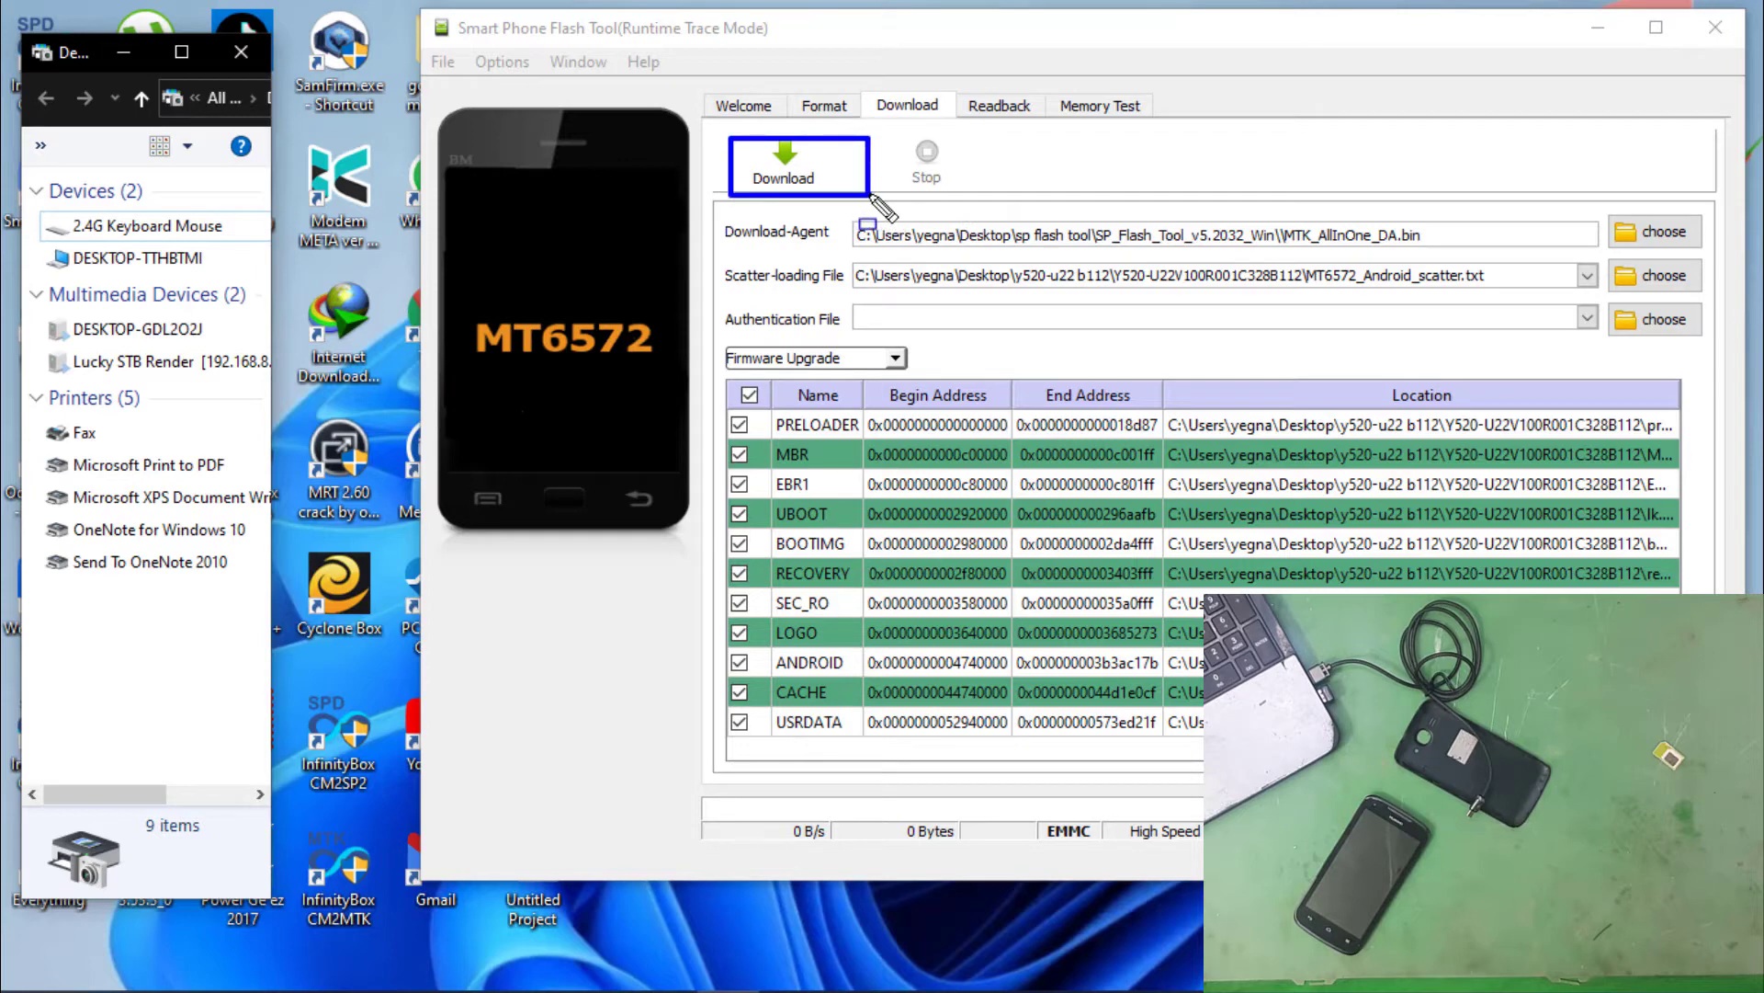
pyautogui.press('Escape')
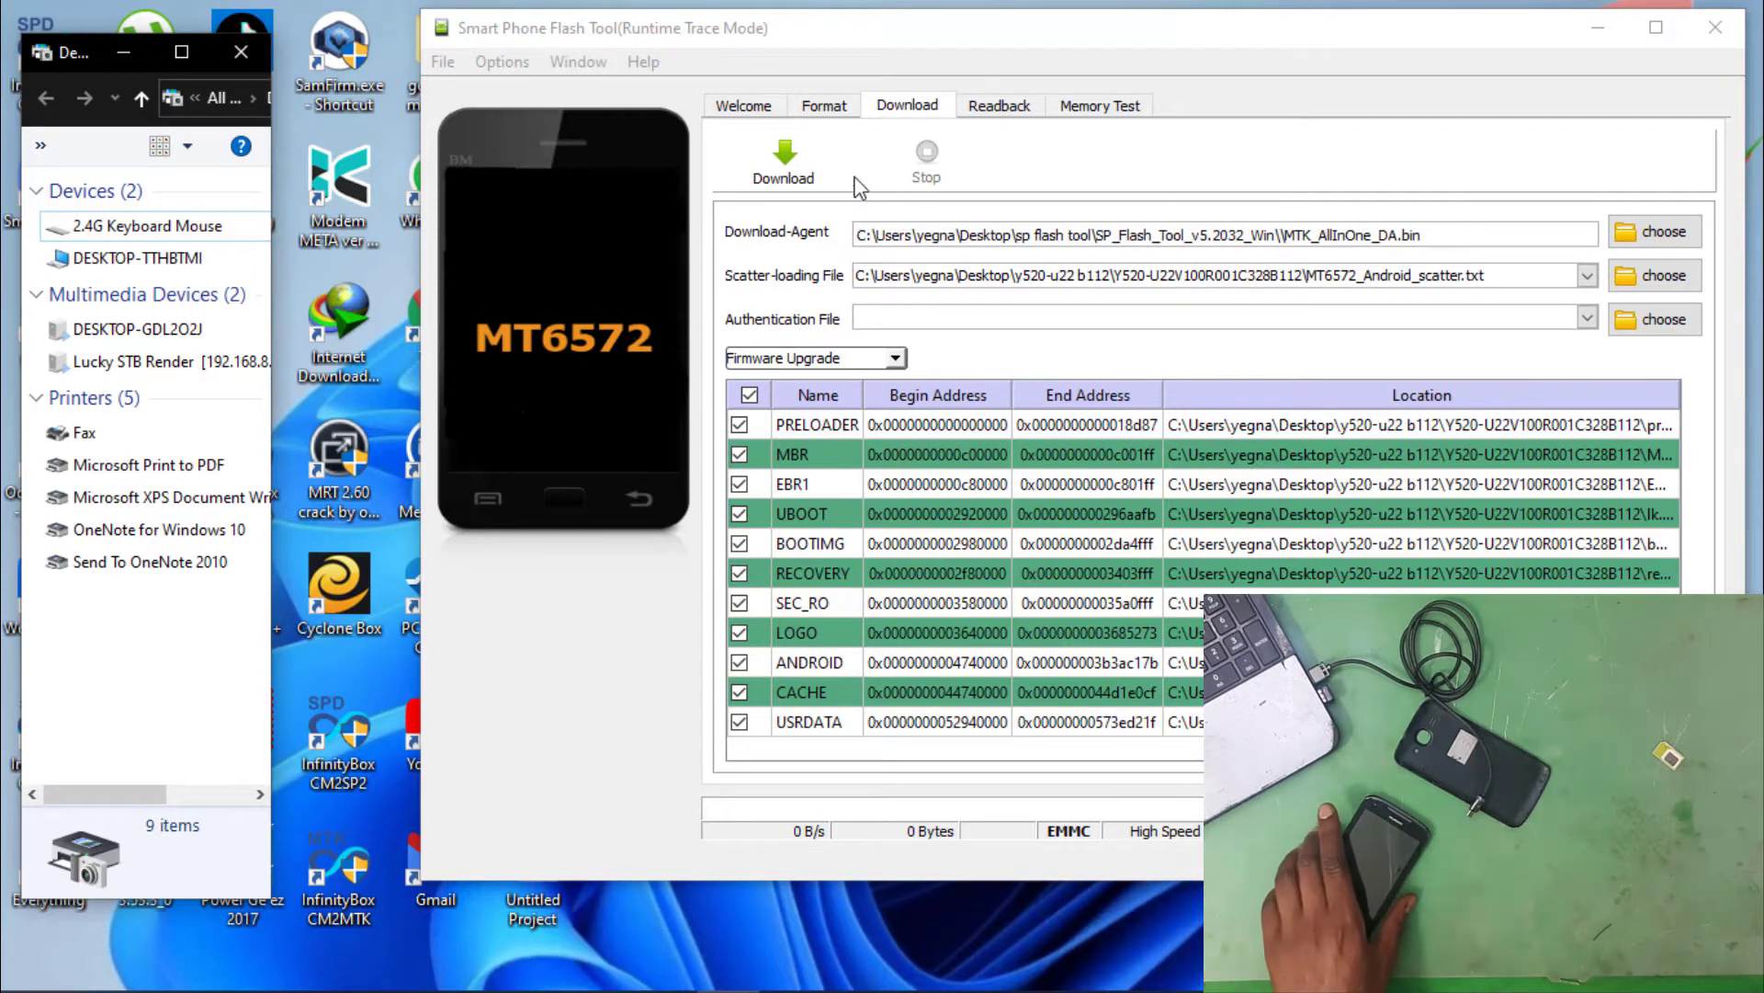
pyautogui.click(785, 175)
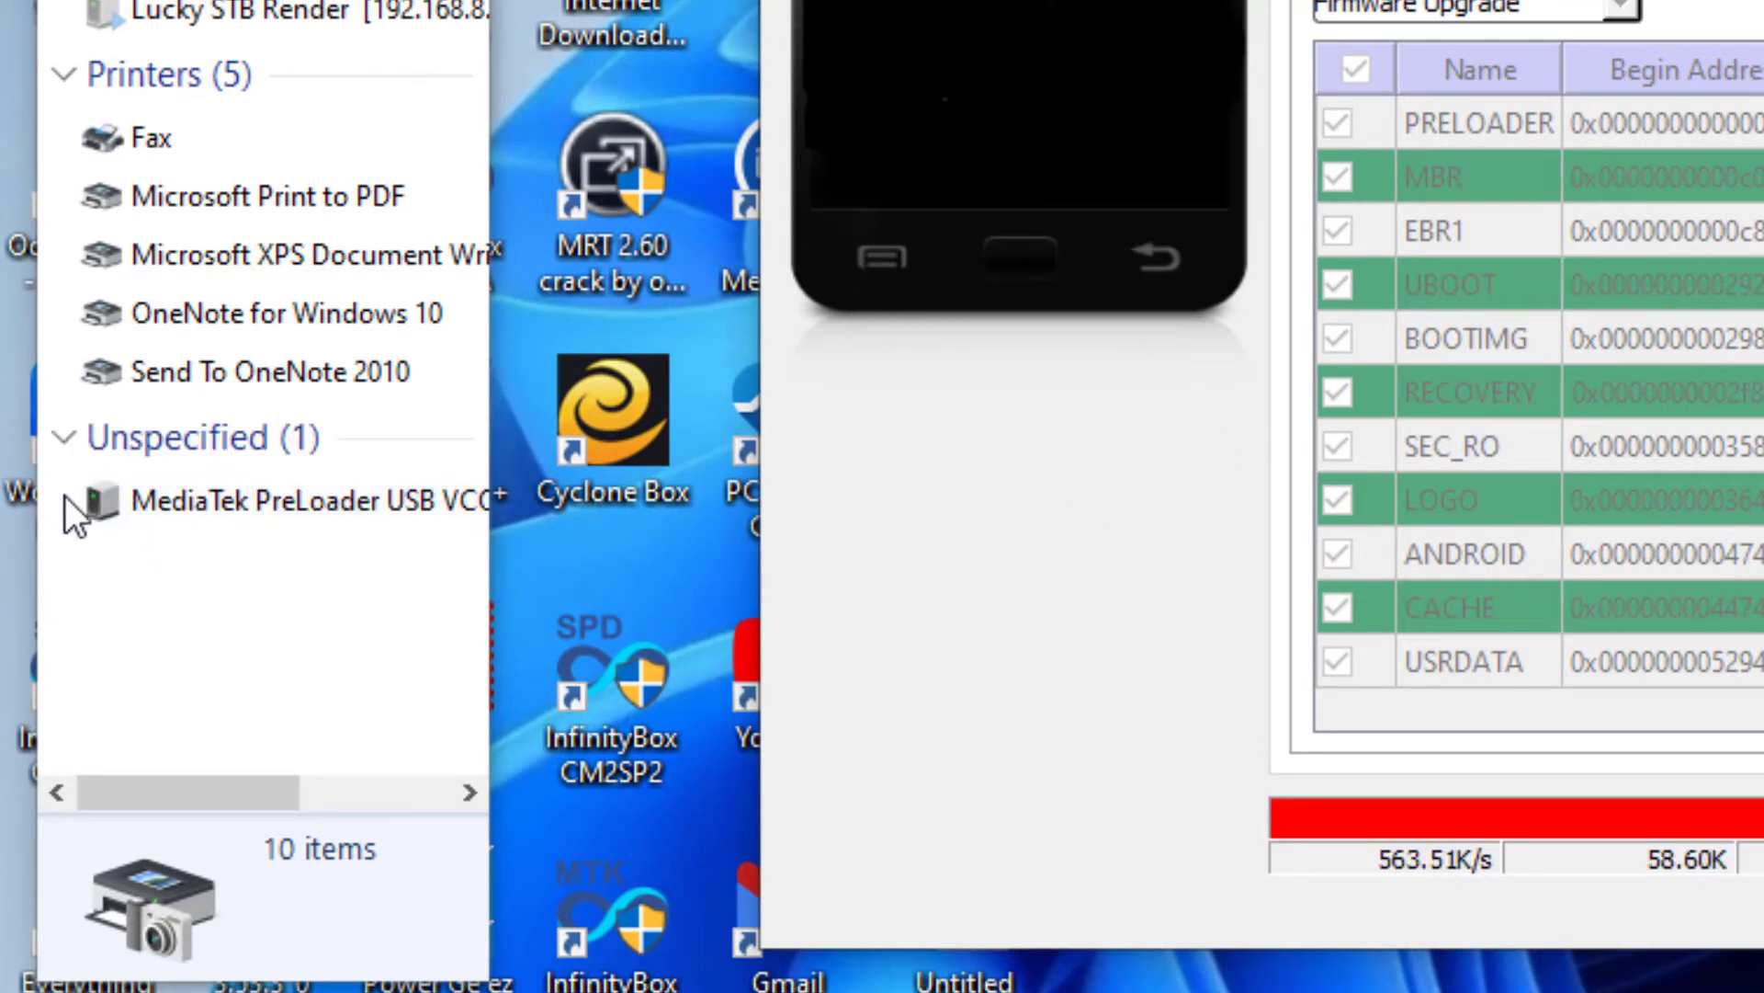
pyautogui.moveTo(63, 501); pyautogui.dragTo(274, 565)
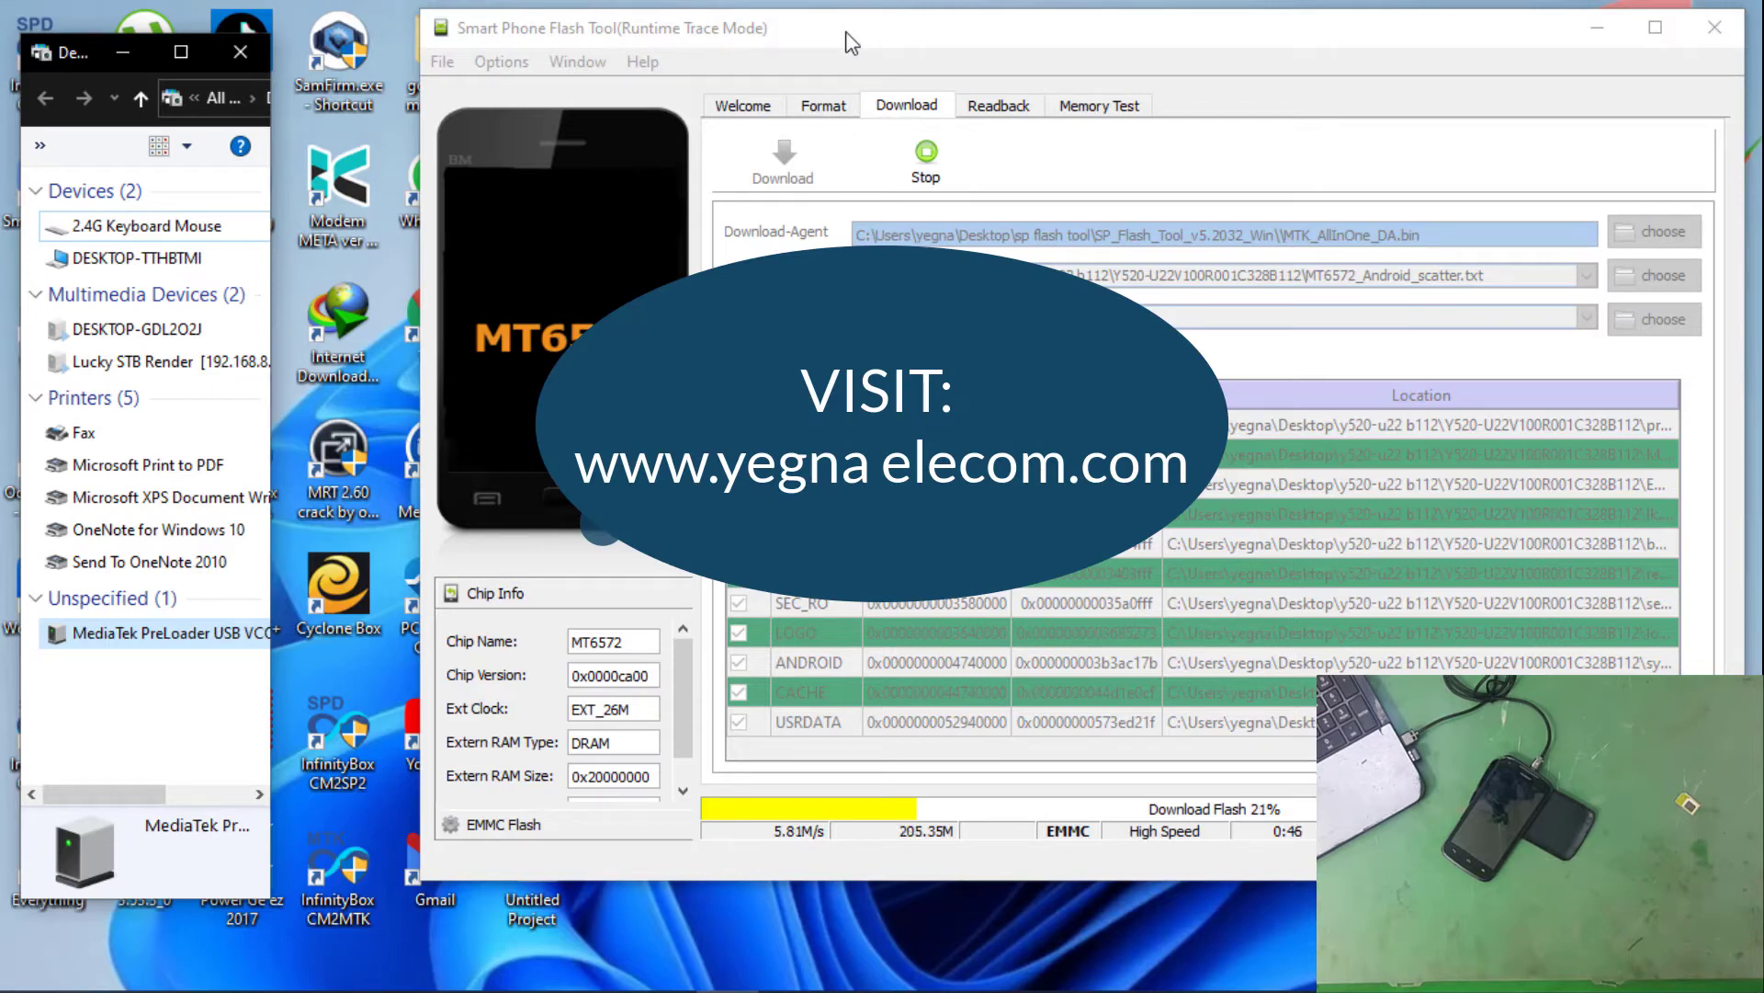
pyautogui.click(832, 37)
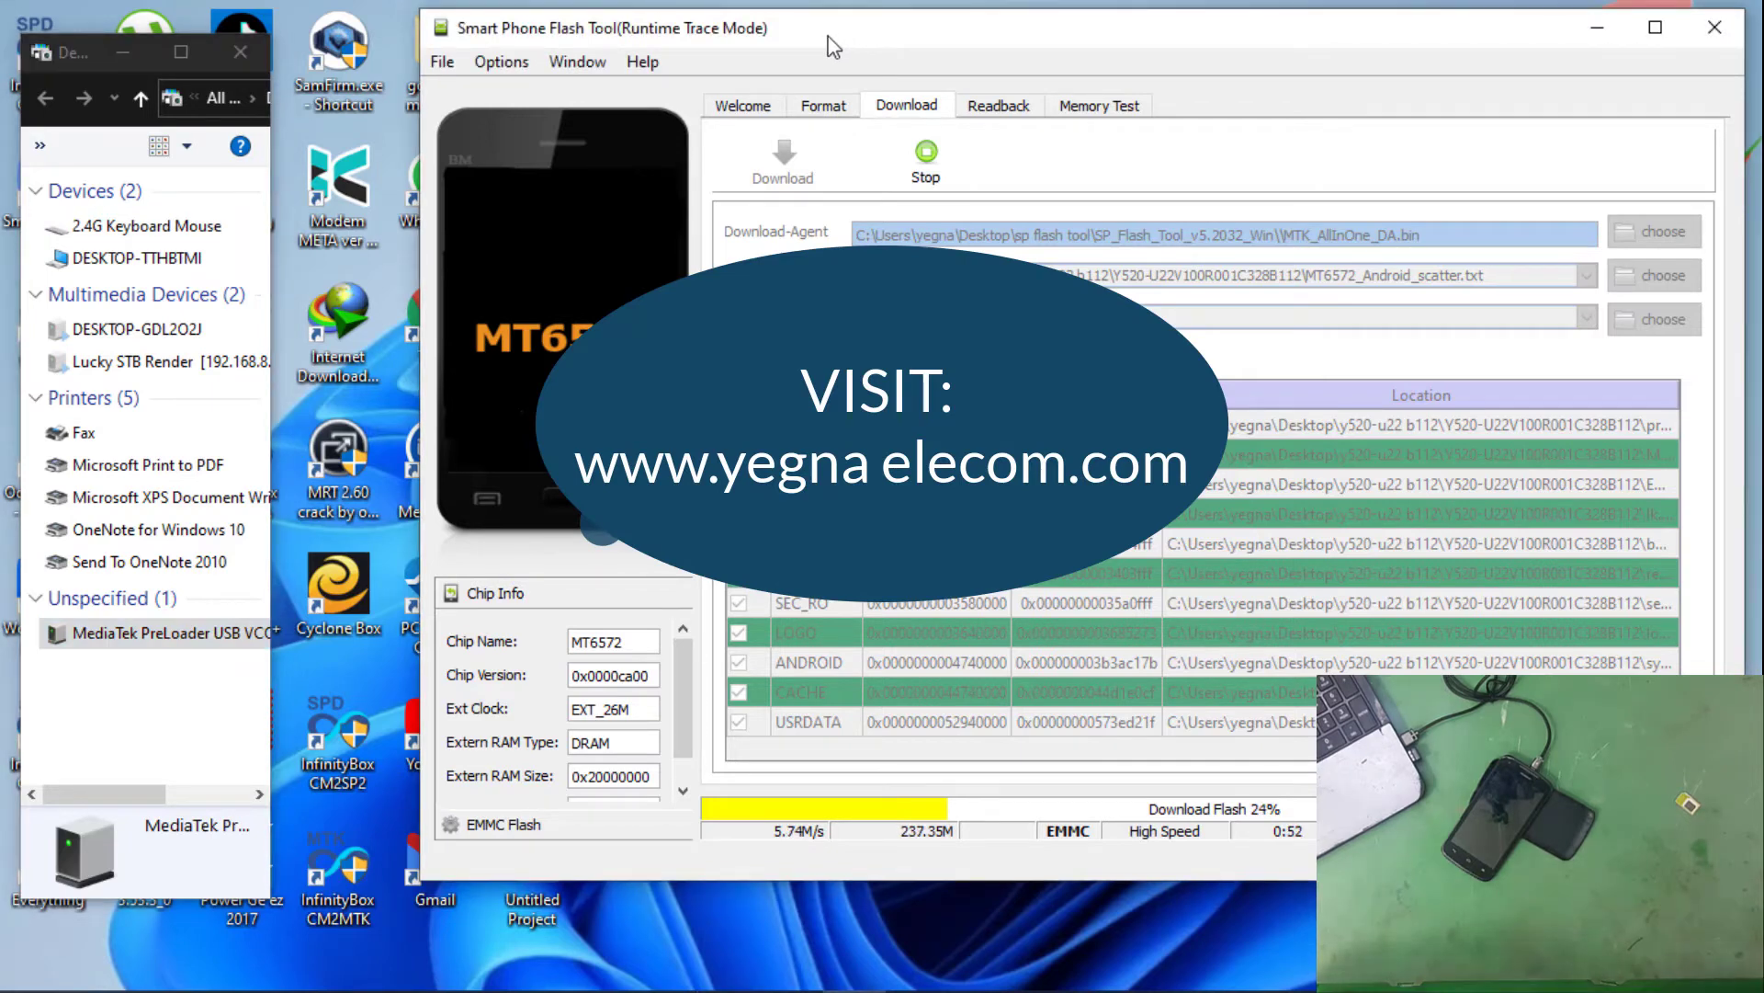